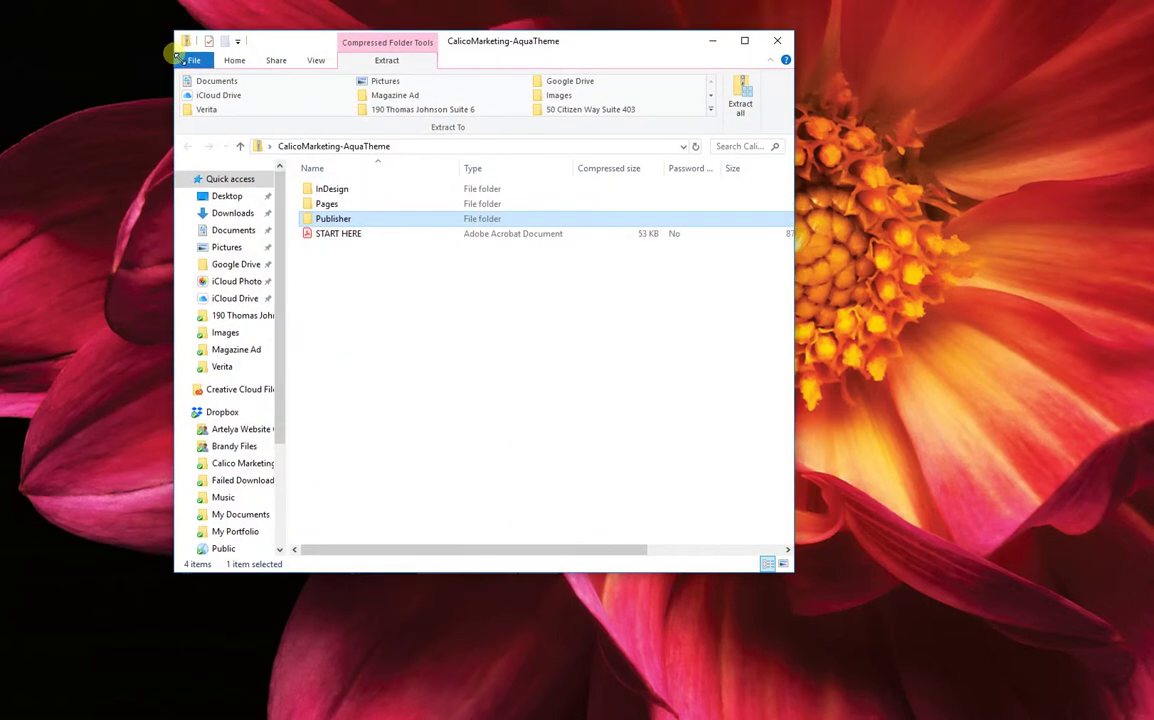
# Move the CalicoMarketing-AquaTheme archive window aside and copy its Publisher folder onto the desktop.
pyautogui.moveTo(498, 36); pyautogui.dragTo(728, 80)
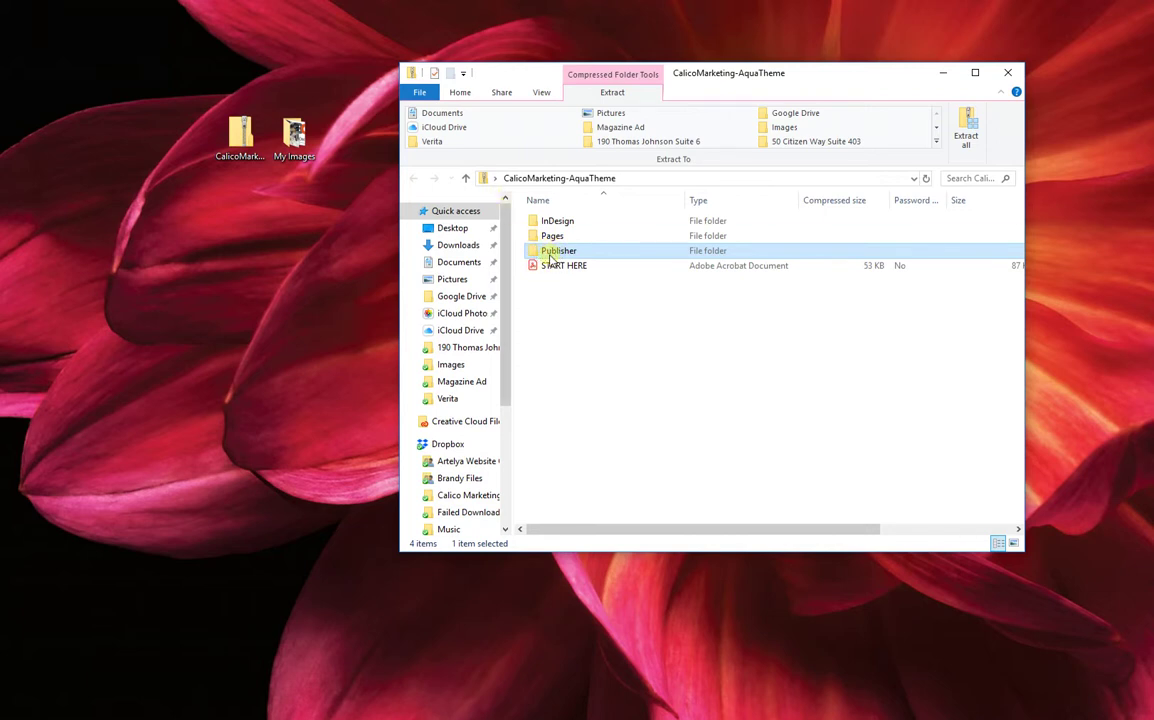
pyautogui.moveTo(552, 254); pyautogui.dragTo(256, 285)
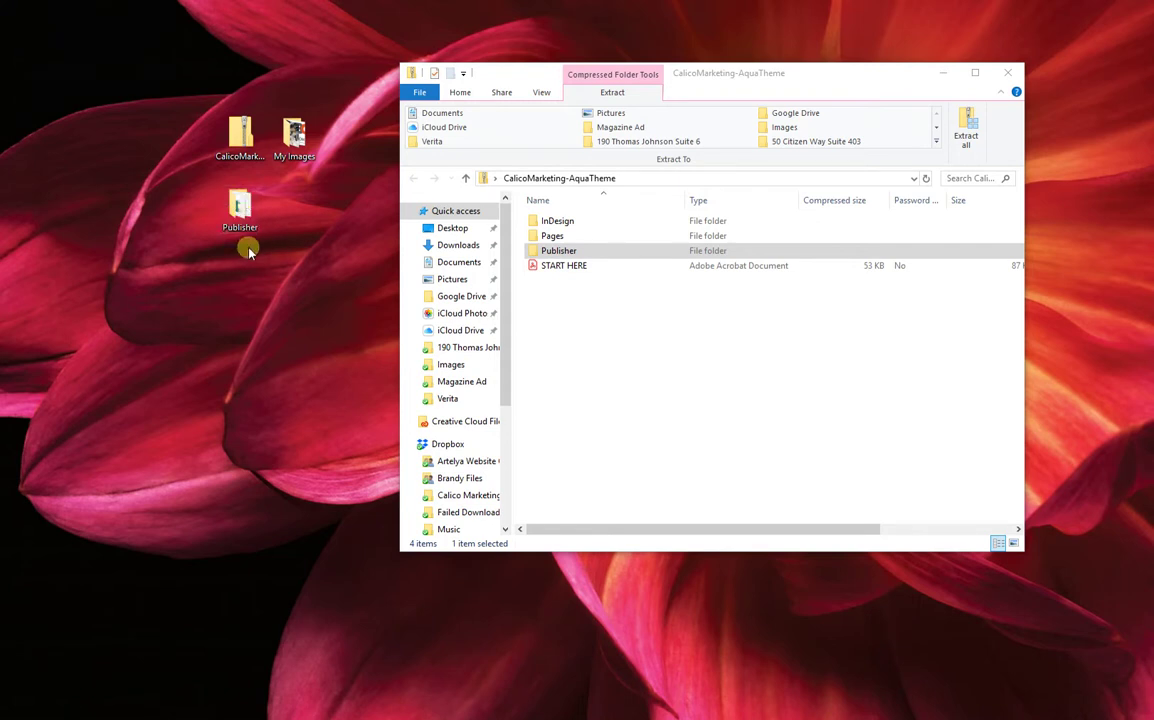
# Open the desktop Publisher copy and pick its Fonts folder, passing Listing Brochure and Sales Package.
pyautogui.doubleClick(574, 250)
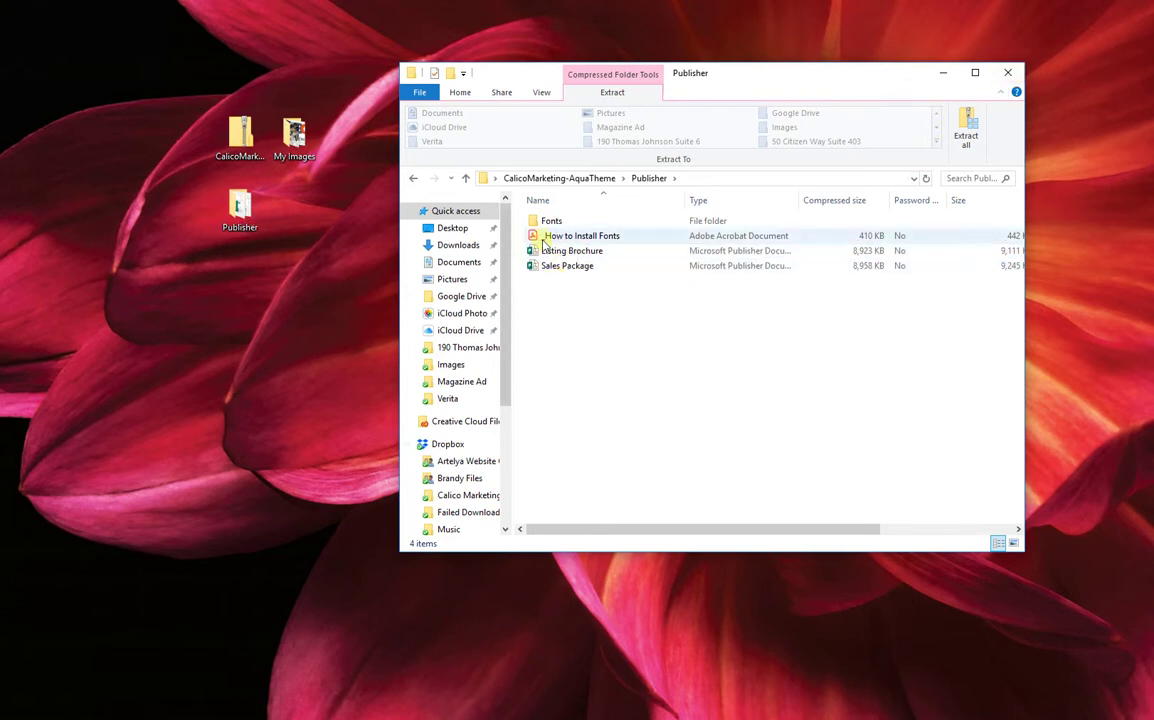
pyautogui.click(240, 207)
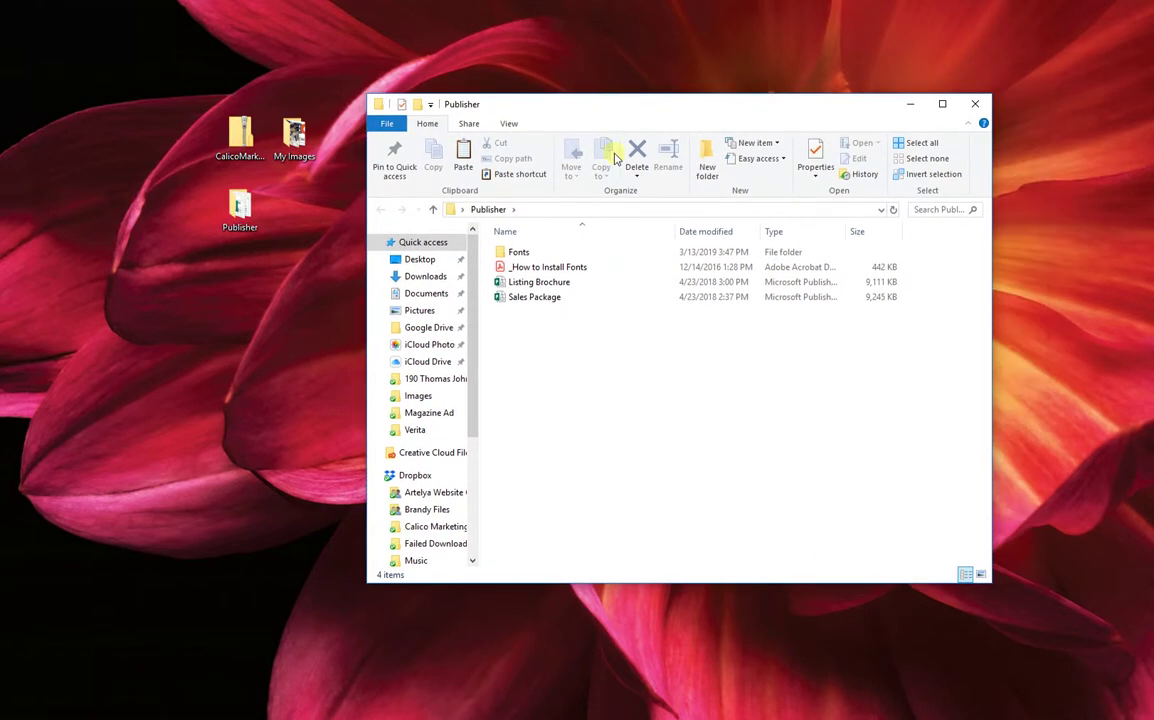
pyautogui.click(539, 282)
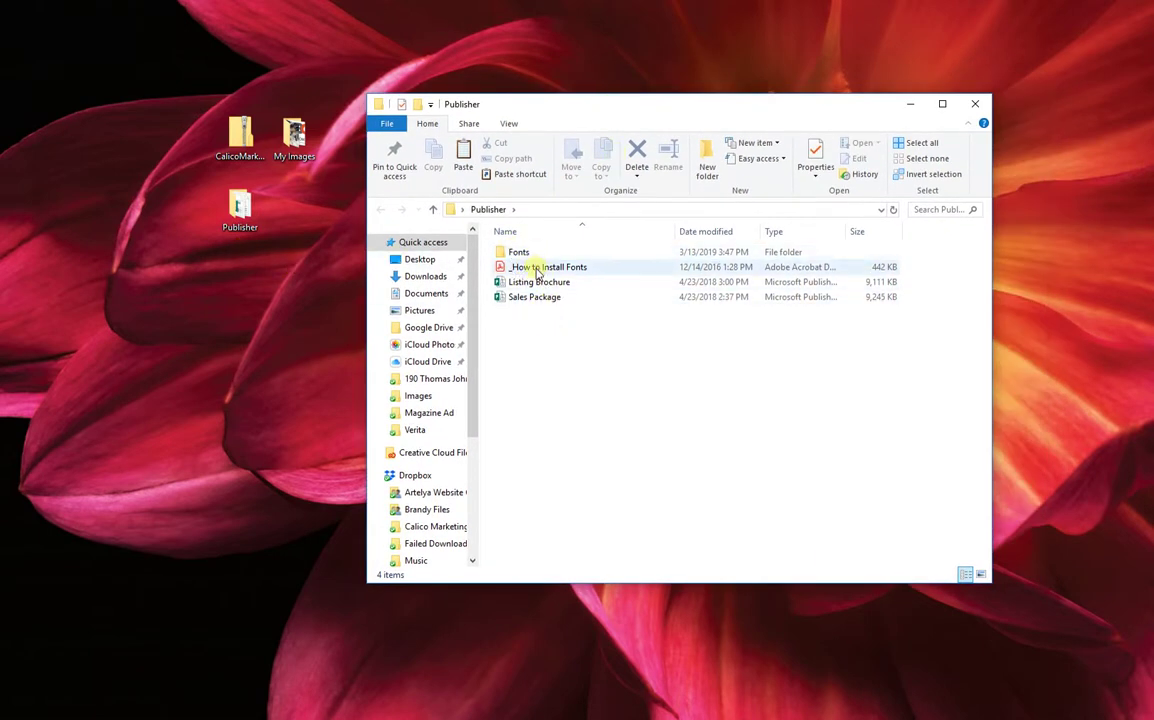
pyautogui.click(536, 297)
pyautogui.click(519, 252)
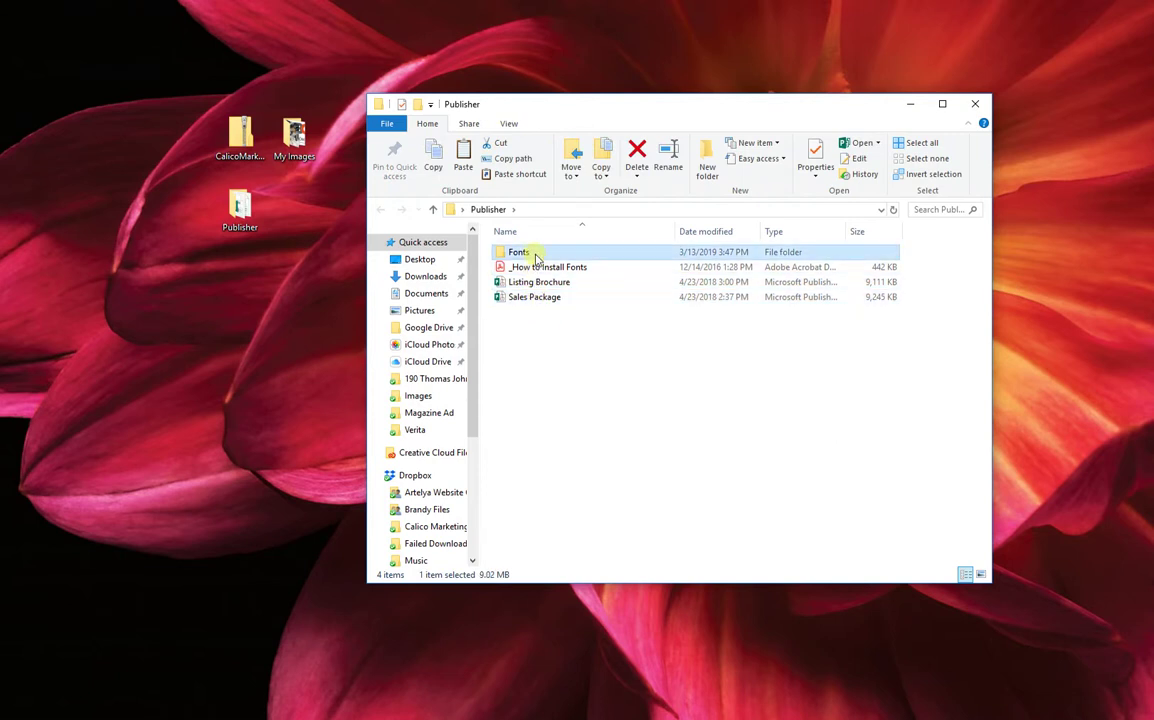
# Install OpenSans-Bold, OpenSans-Regular and Roboto-Bold, declining to replace the existing Open Sans Bold.
pyautogui.doubleClick(520, 253)
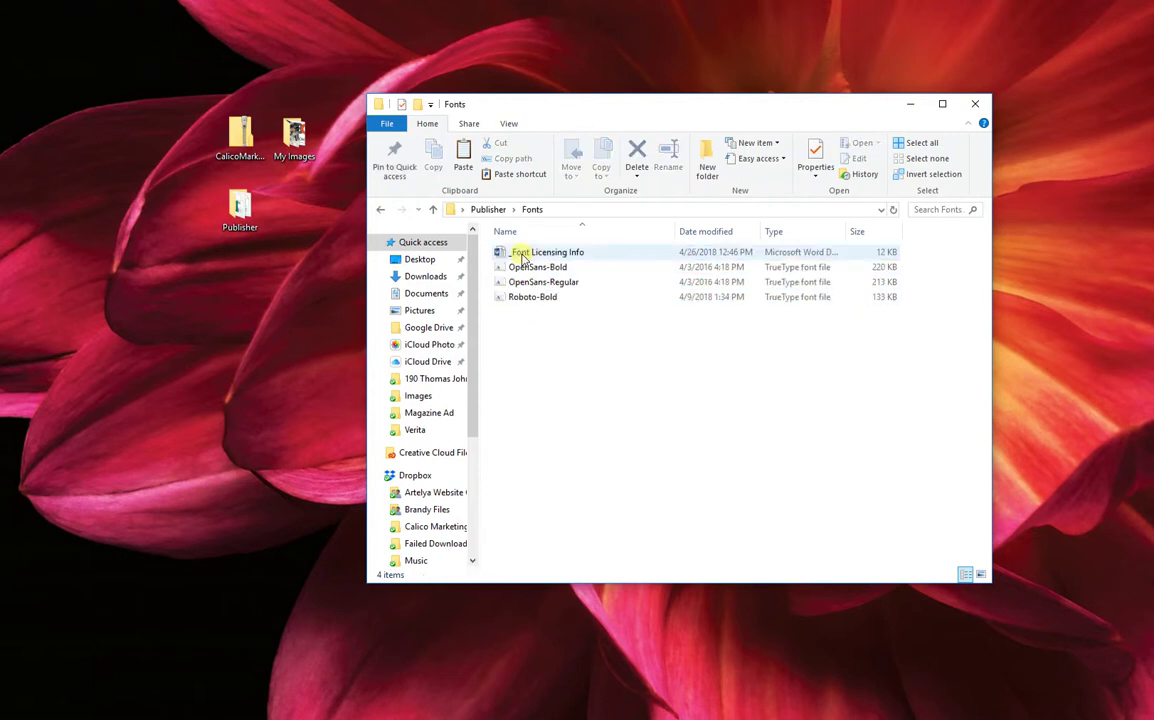
pyautogui.click(520, 267)
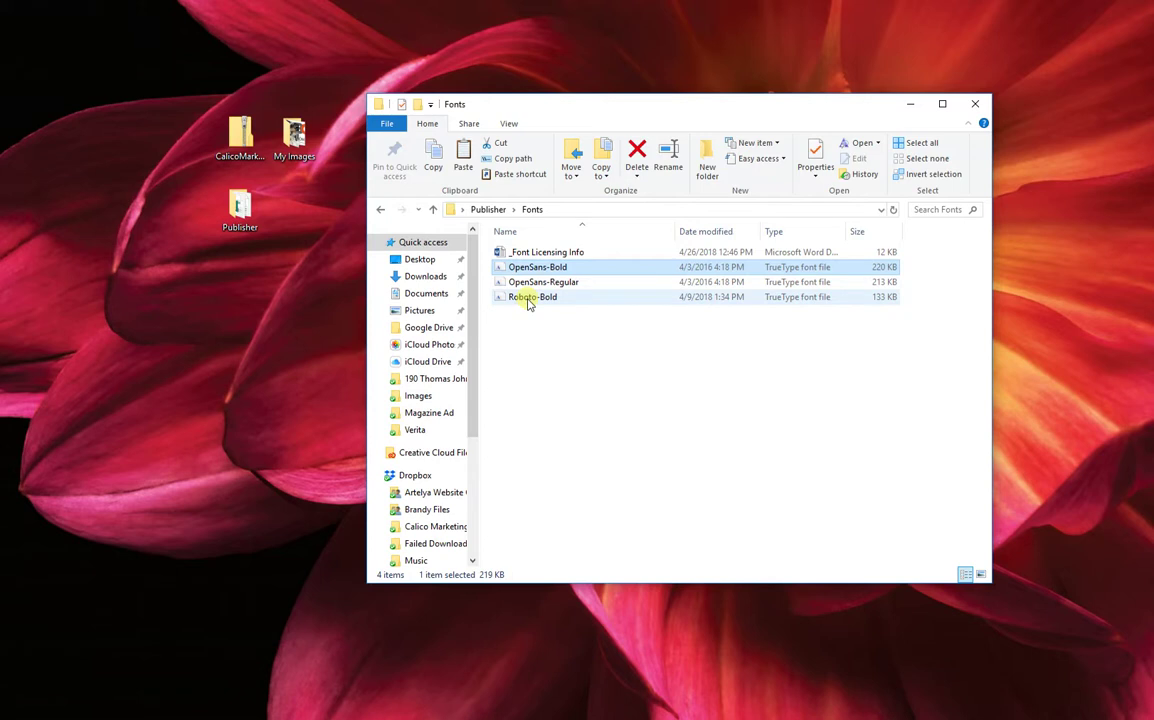
pyautogui.keyDown('shift'); pyautogui.click(529, 298); pyautogui.keyUp('shift')
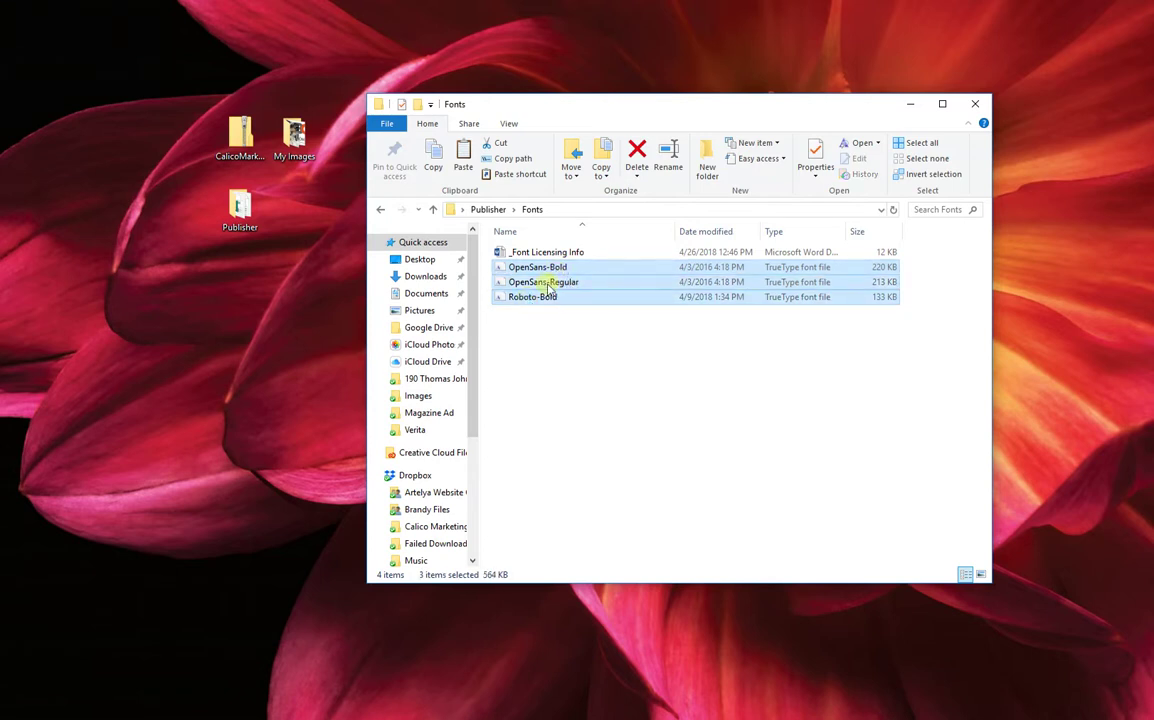
pyautogui.rightClick(555, 272)
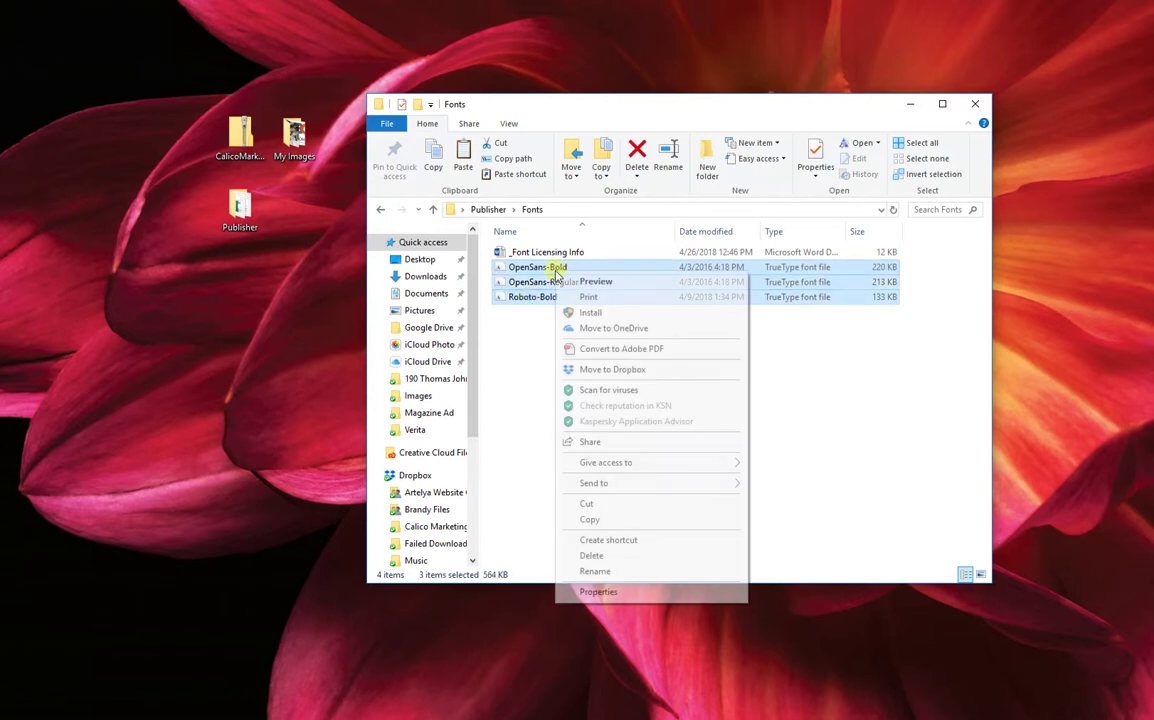
pyautogui.click(591, 314)
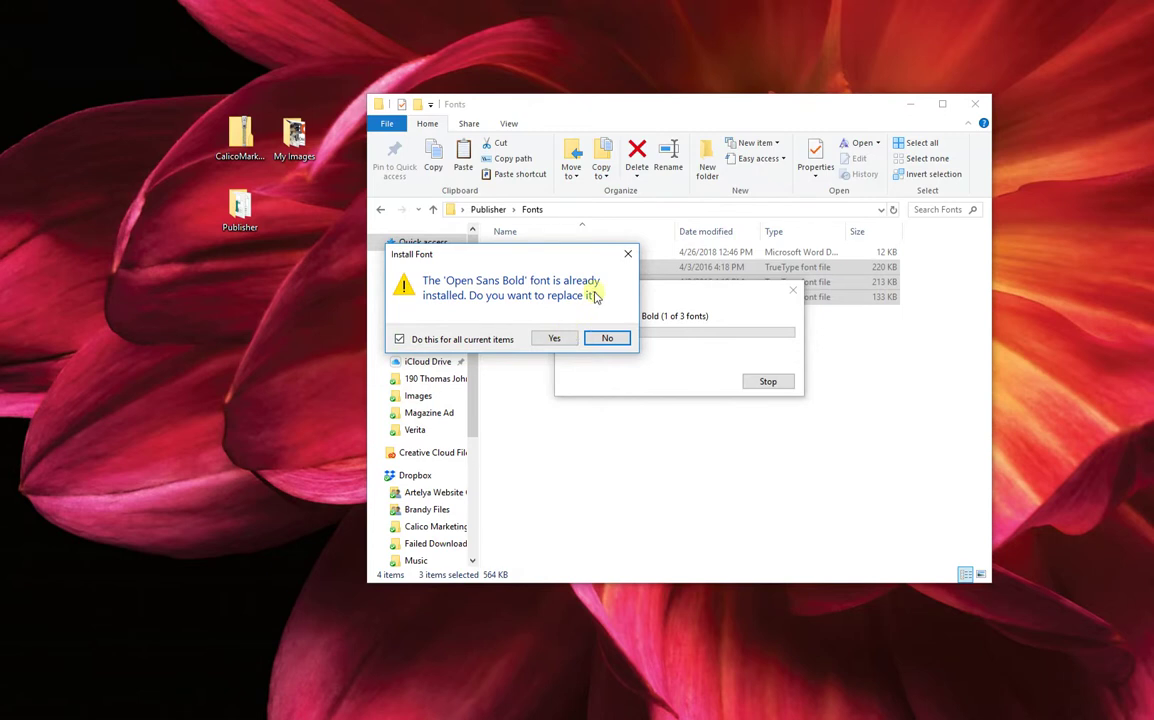
pyautogui.click(602, 339)
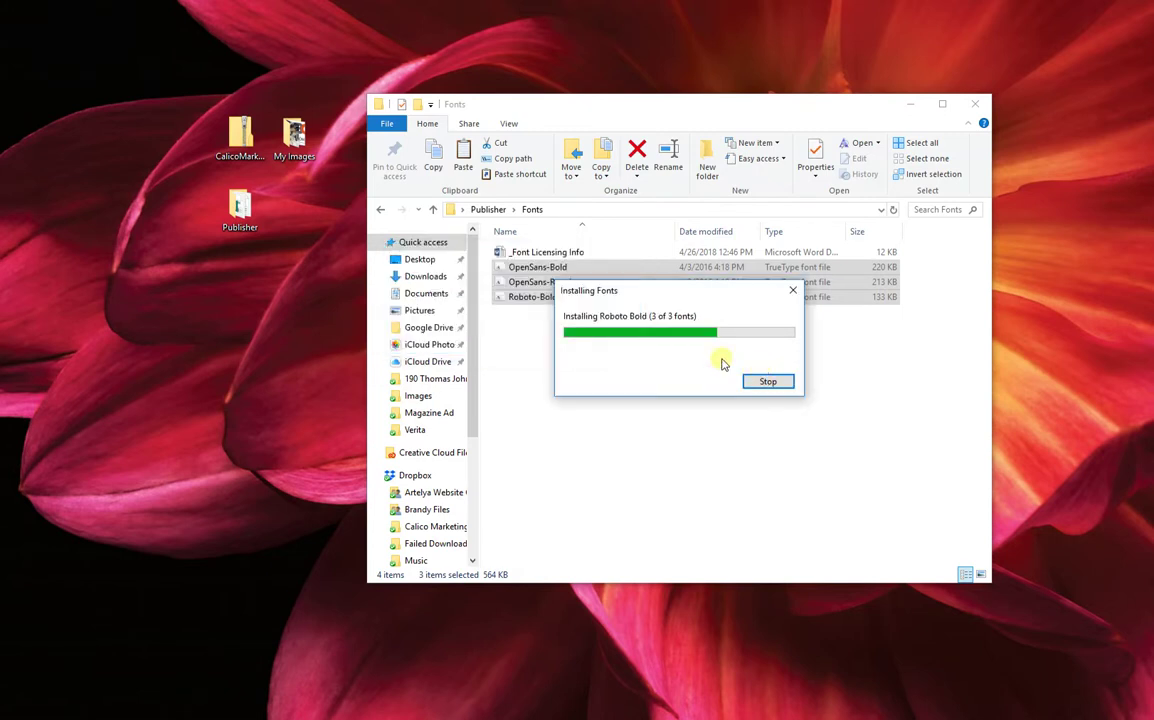
pyautogui.click(532, 362)
# Return to the Publisher folder and select the Listing Brochure file.
pyautogui.click(488, 209)
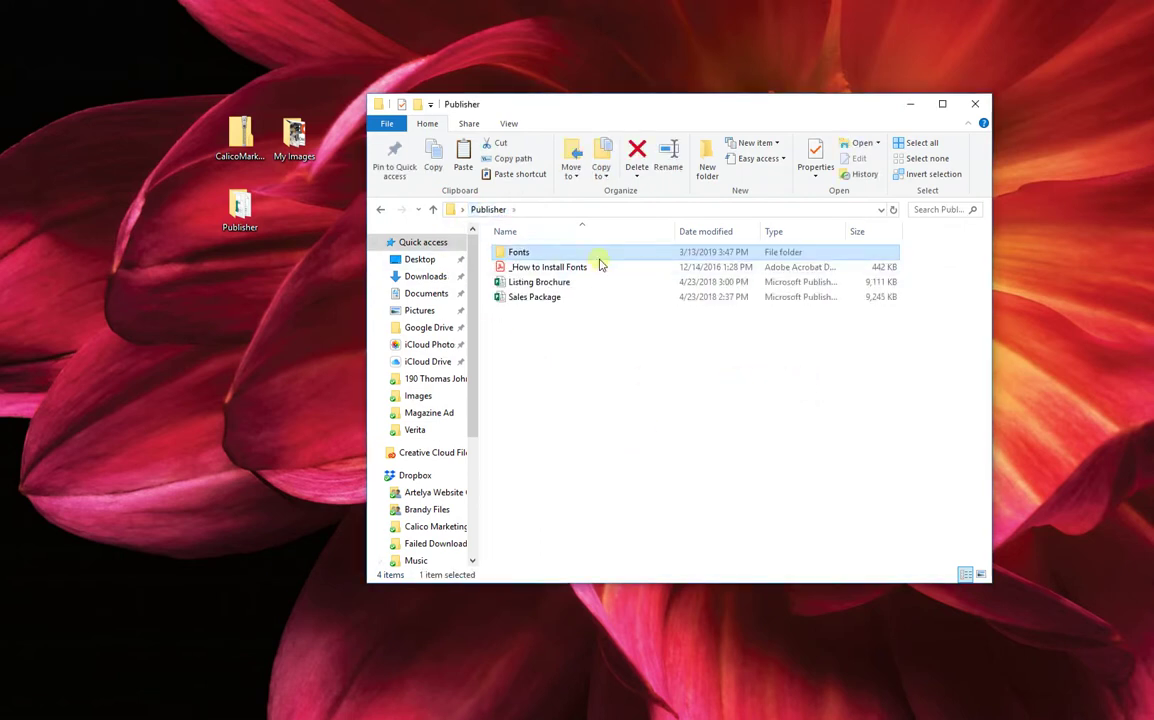
pyautogui.click(533, 285)
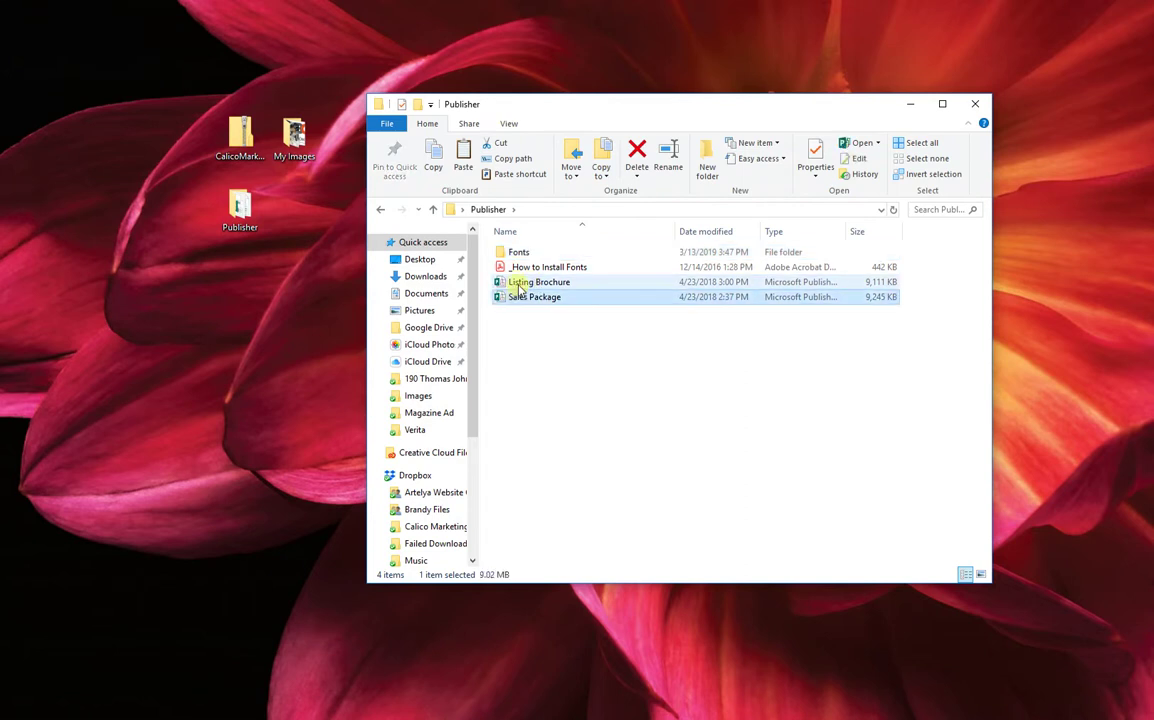
pyautogui.click(520, 297)
pyautogui.click(527, 285)
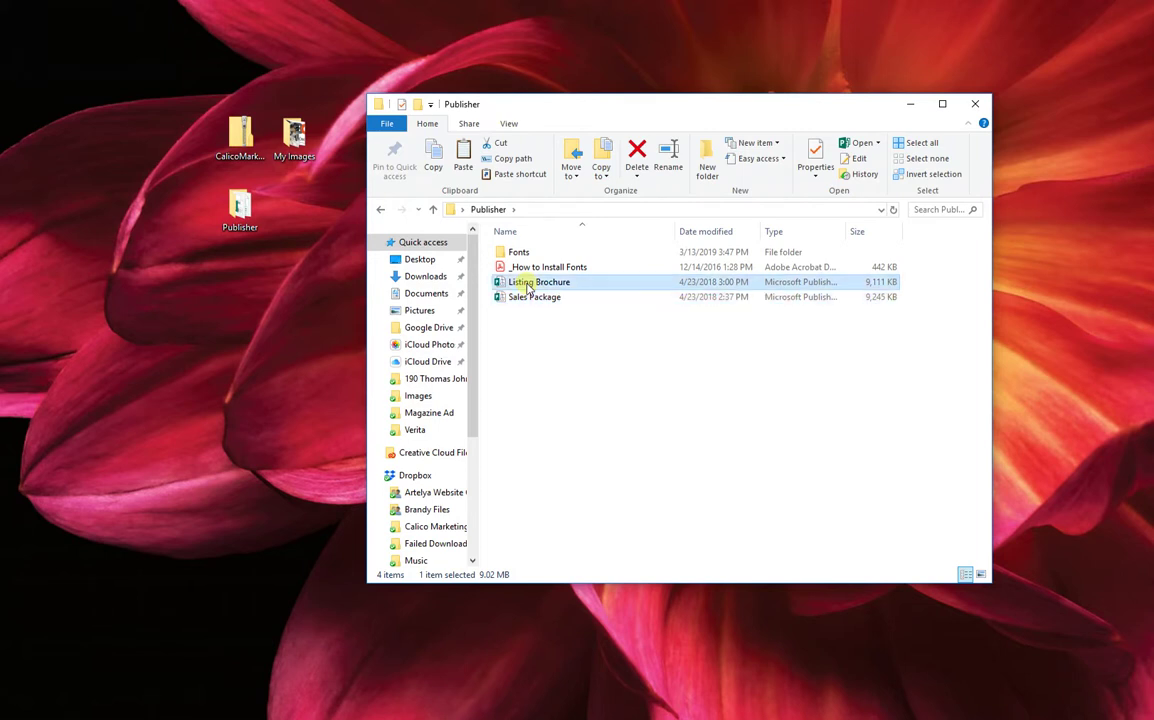
# Open Listing Brochure and delete the YOUR LOGO HERE placeholder.
pyautogui.doubleClick(515, 285)
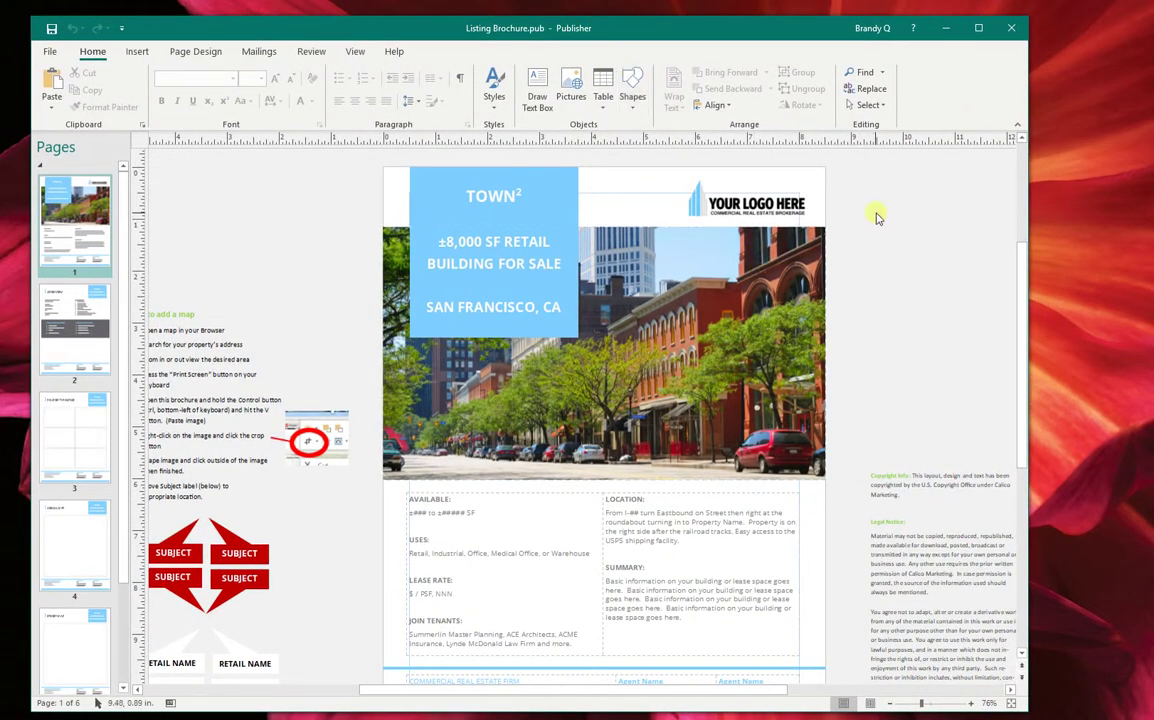
pyautogui.scroll(-1, 620, 350)
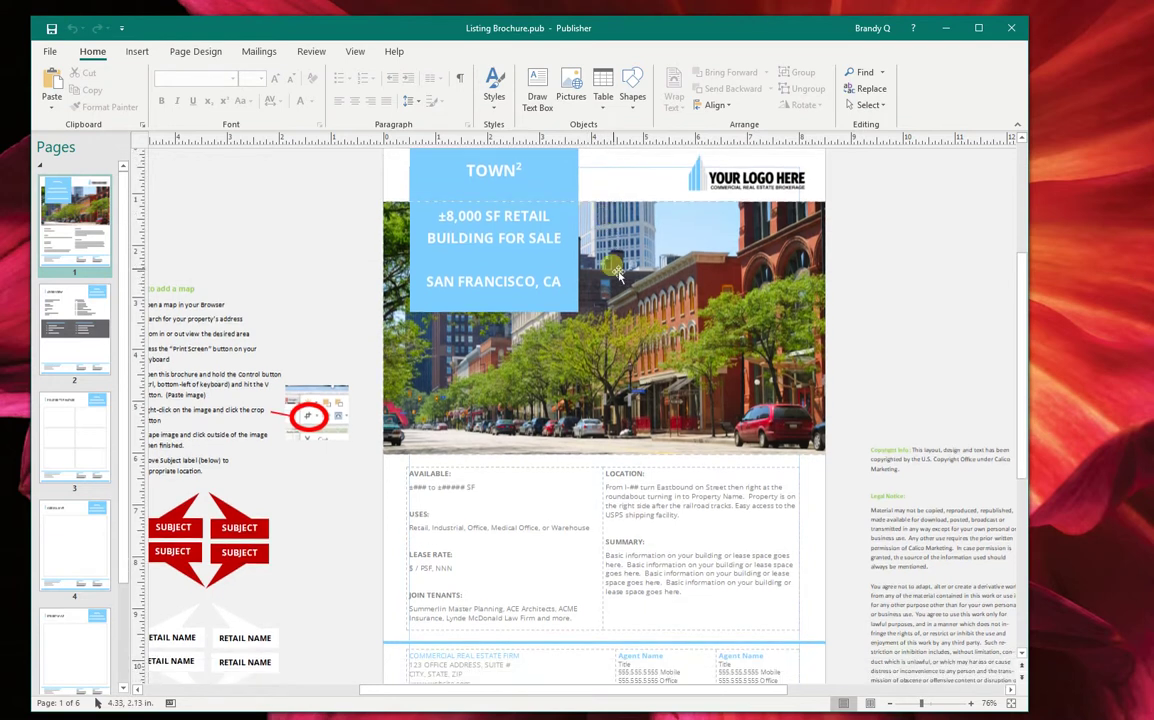
pyautogui.scroll(2, 735, 194)
pyautogui.click(748, 206)
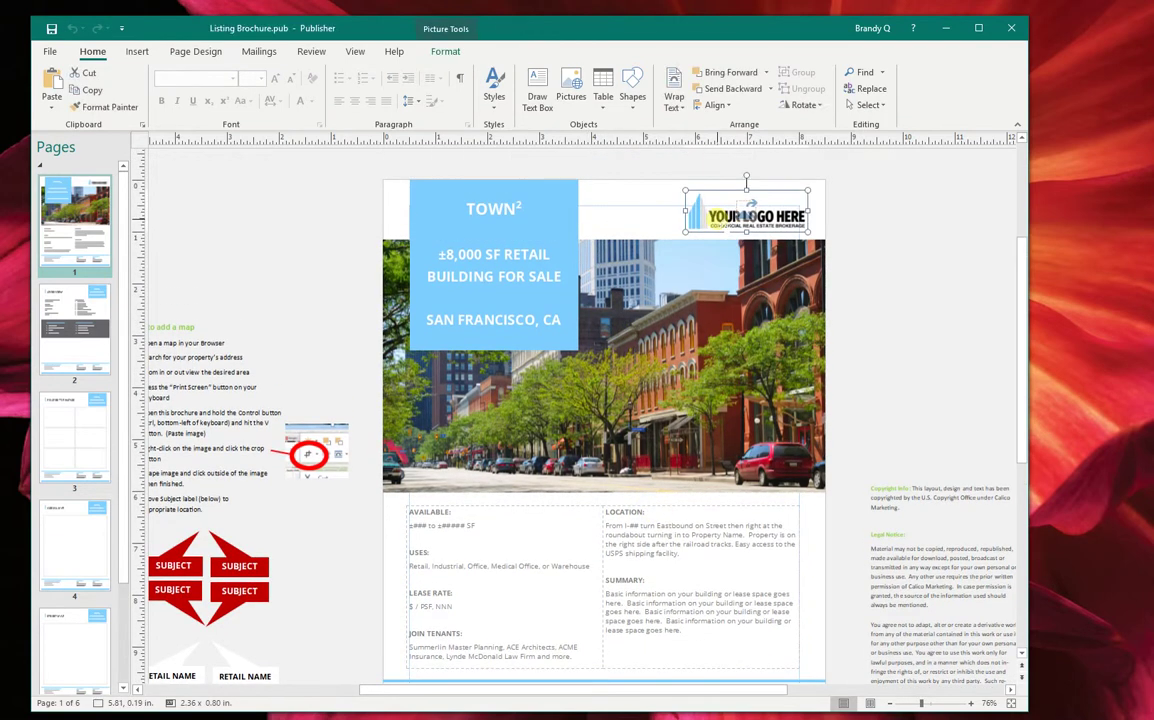
pyautogui.press('Delete')
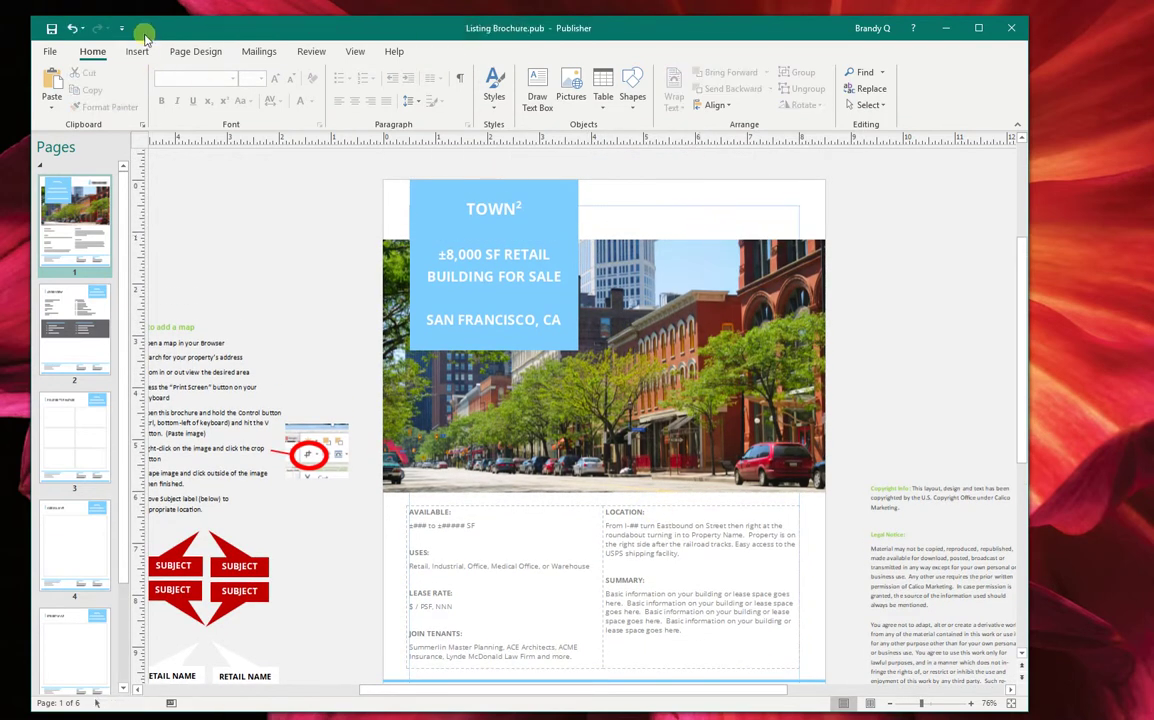
# Insert LOGO from Desktop > My Images and place it in the cover's top-right corner.
pyautogui.click(138, 52)
pyautogui.click(169, 86)
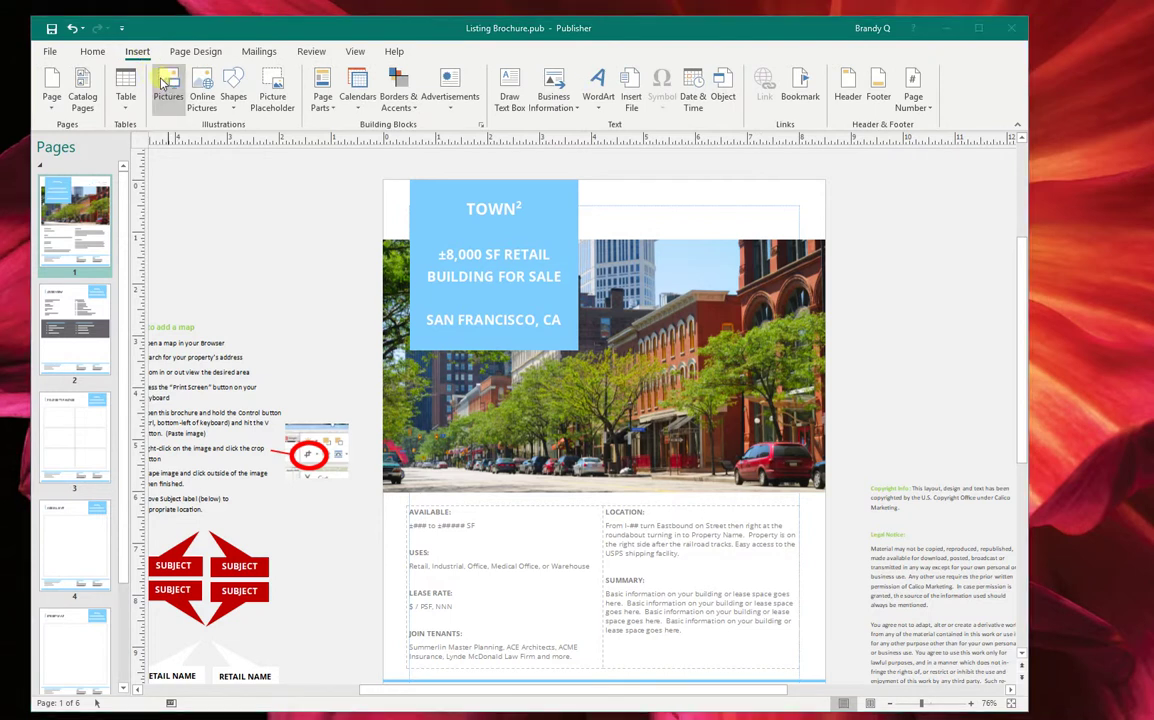
pyautogui.scroll(5, 106, 134)
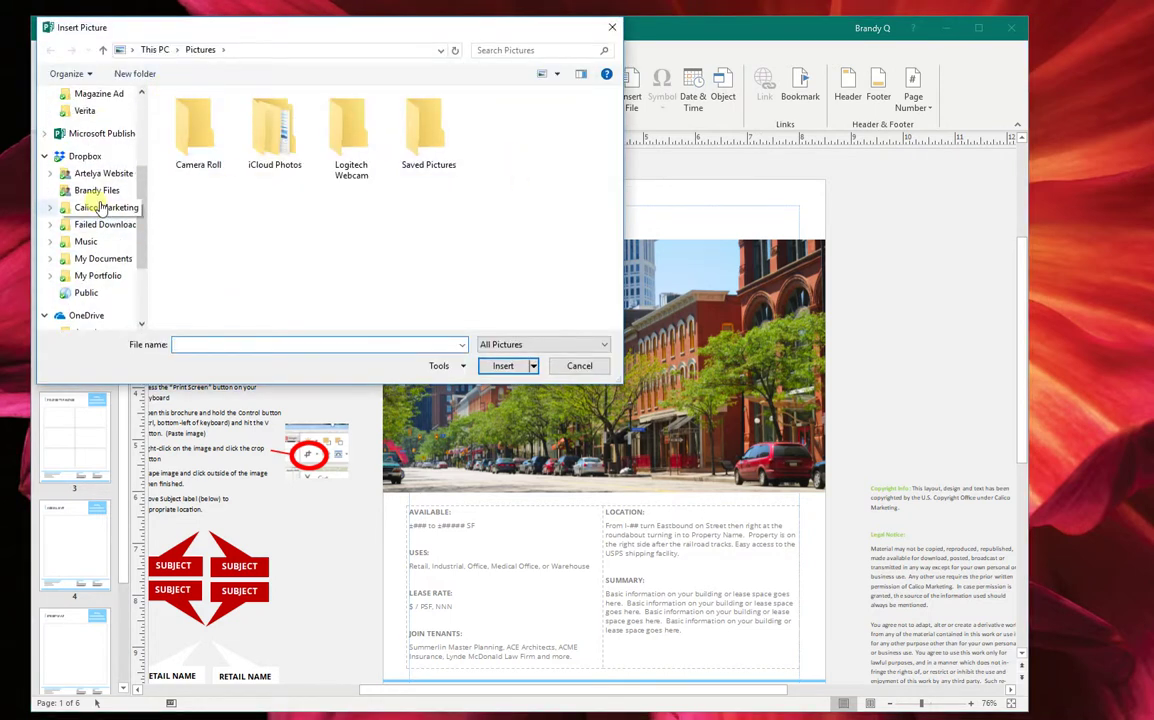
pyautogui.click(99, 122)
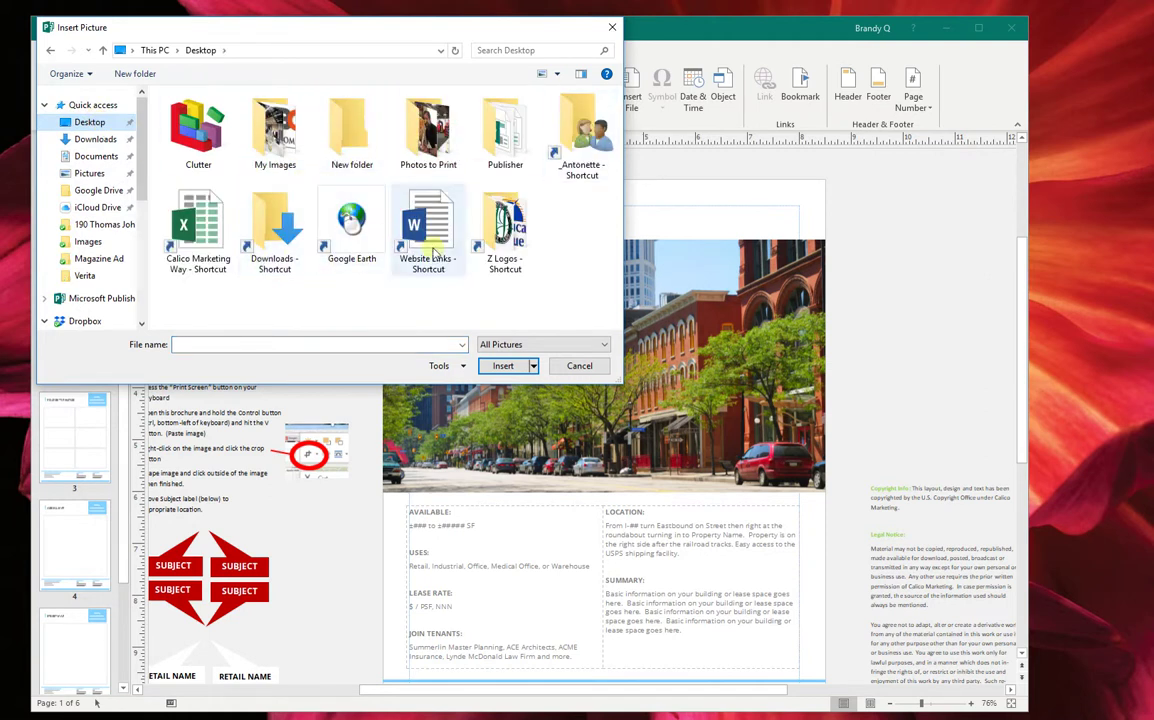
pyautogui.doubleClick(275, 128)
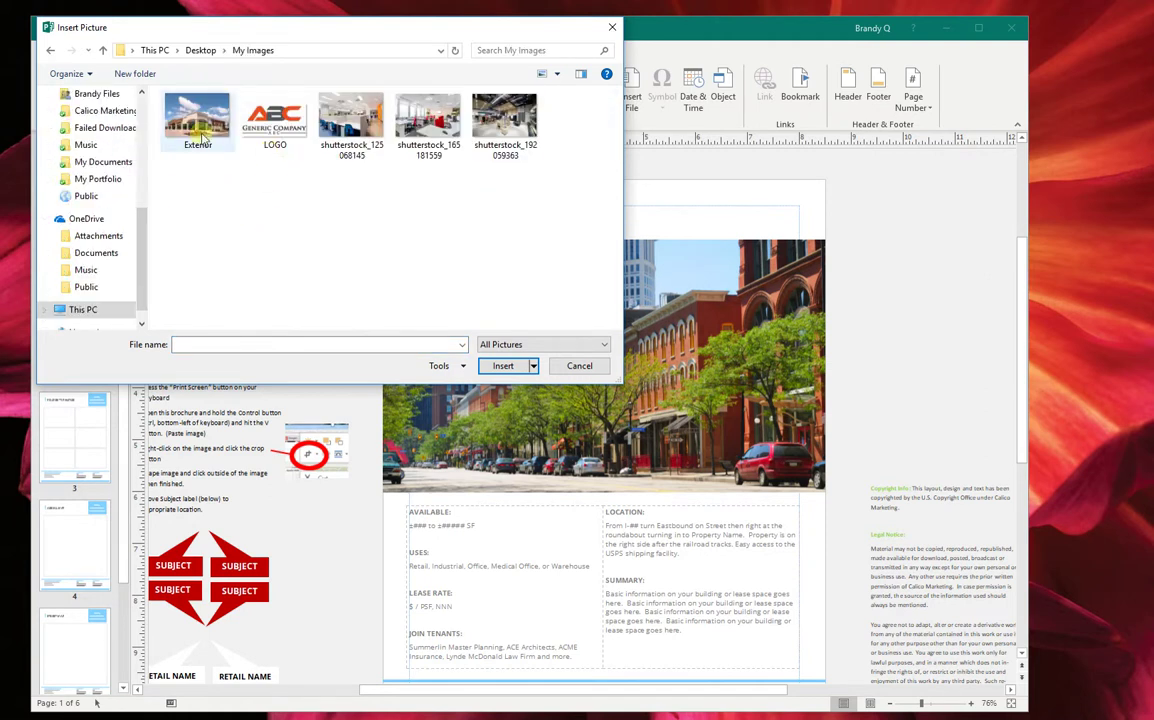
pyautogui.click(288, 100)
pyautogui.click(537, 368)
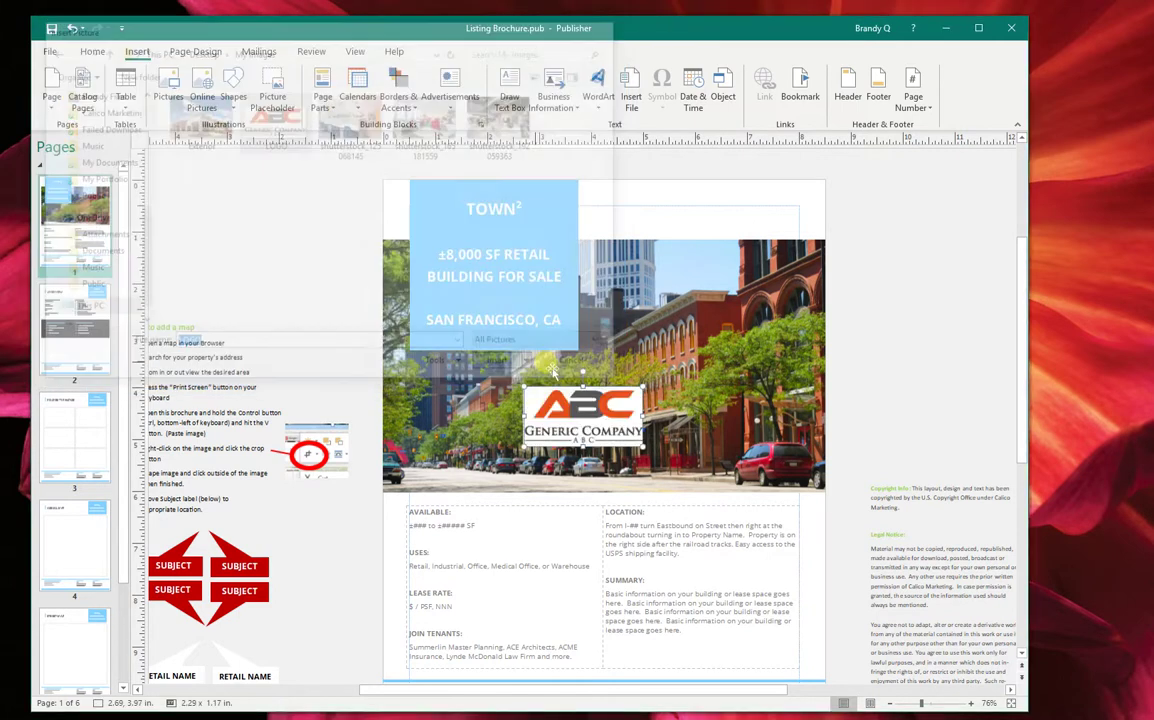
pyautogui.moveTo(540, 390); pyautogui.dragTo(711, 229)
pyautogui.click(880, 258)
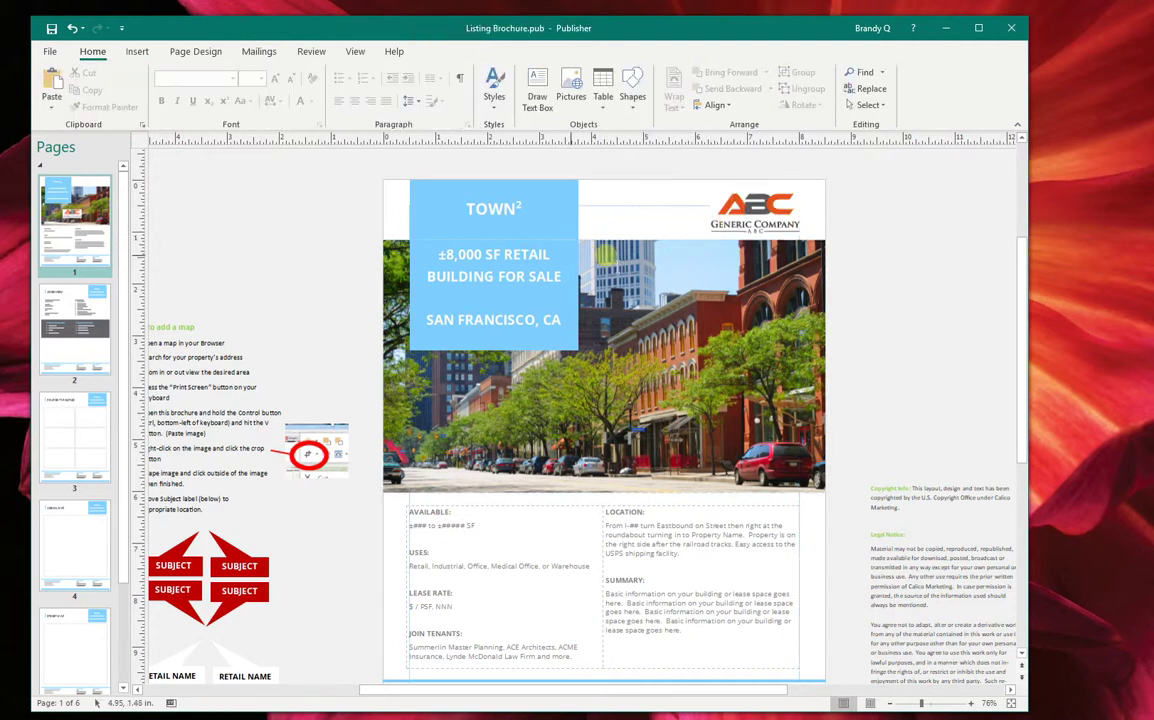
# Fill the blue TOWN² title box with orange sampled from the ABC logo.
pyautogui.click(747, 214)
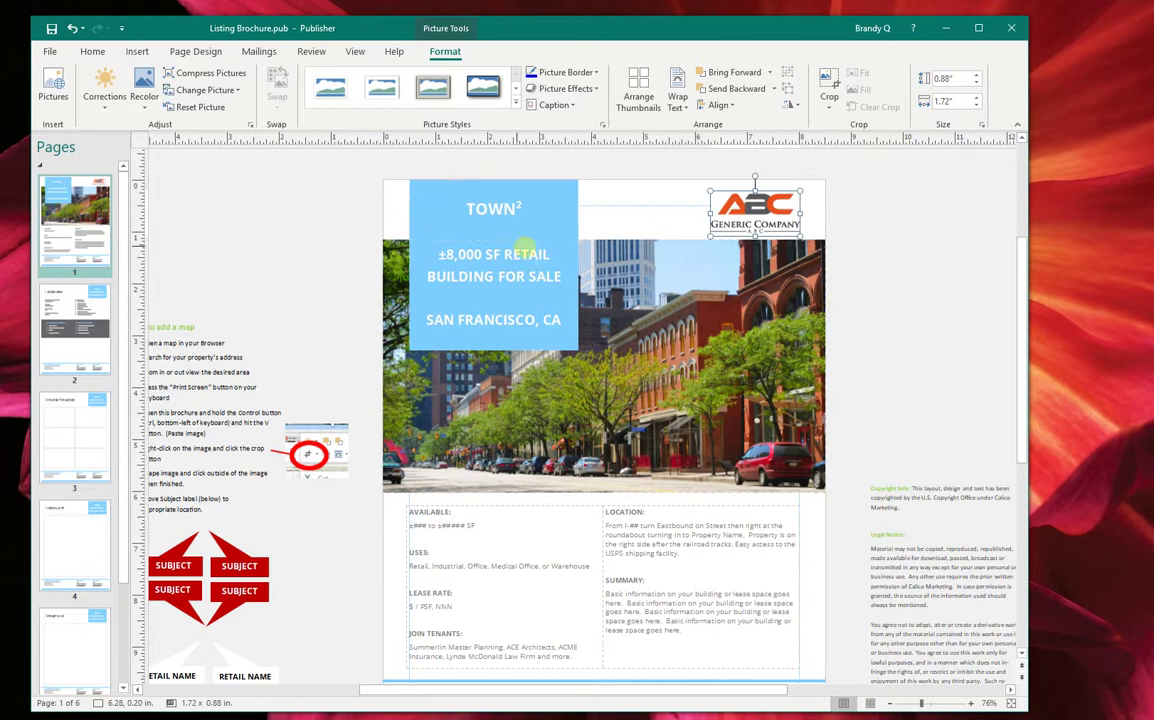
pyautogui.click(417, 196)
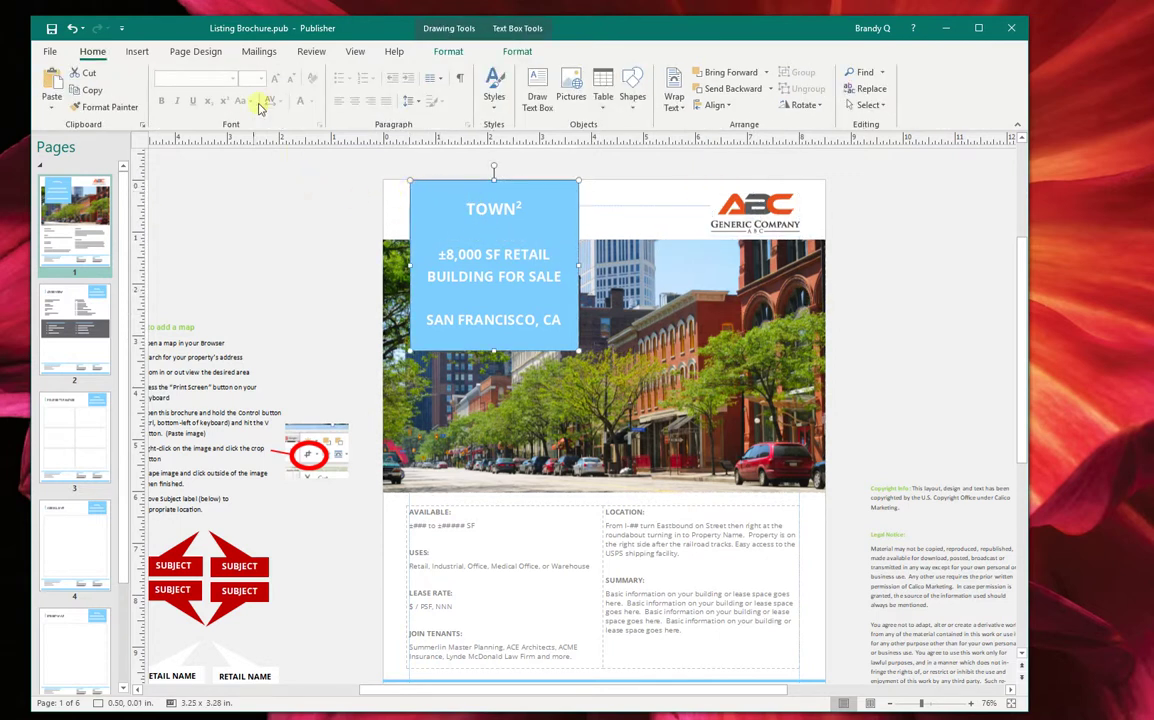
pyautogui.click(438, 52)
pyautogui.click(499, 73)
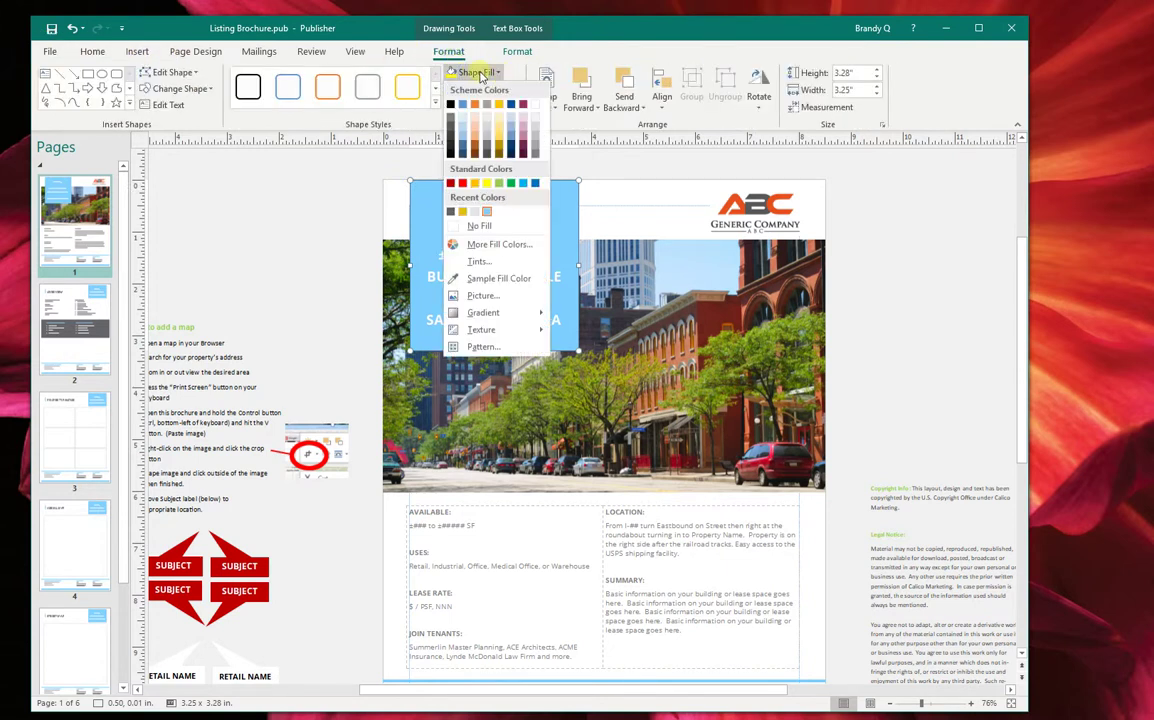
pyautogui.click(480, 279)
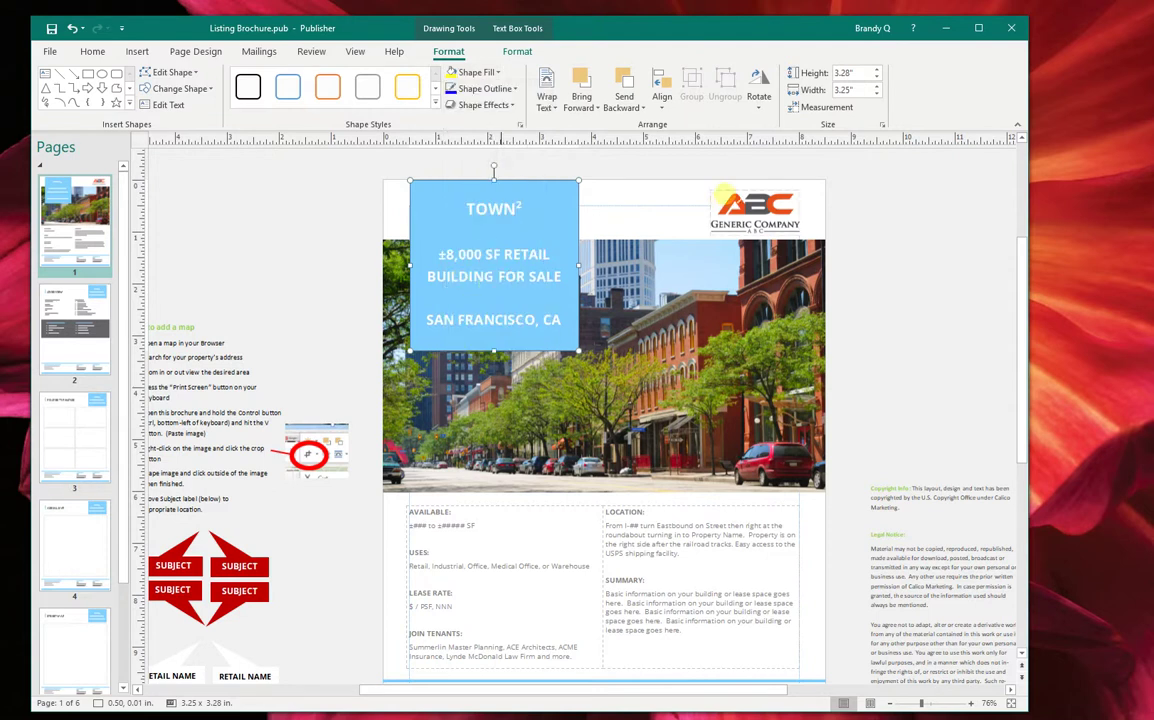
pyautogui.click(733, 205)
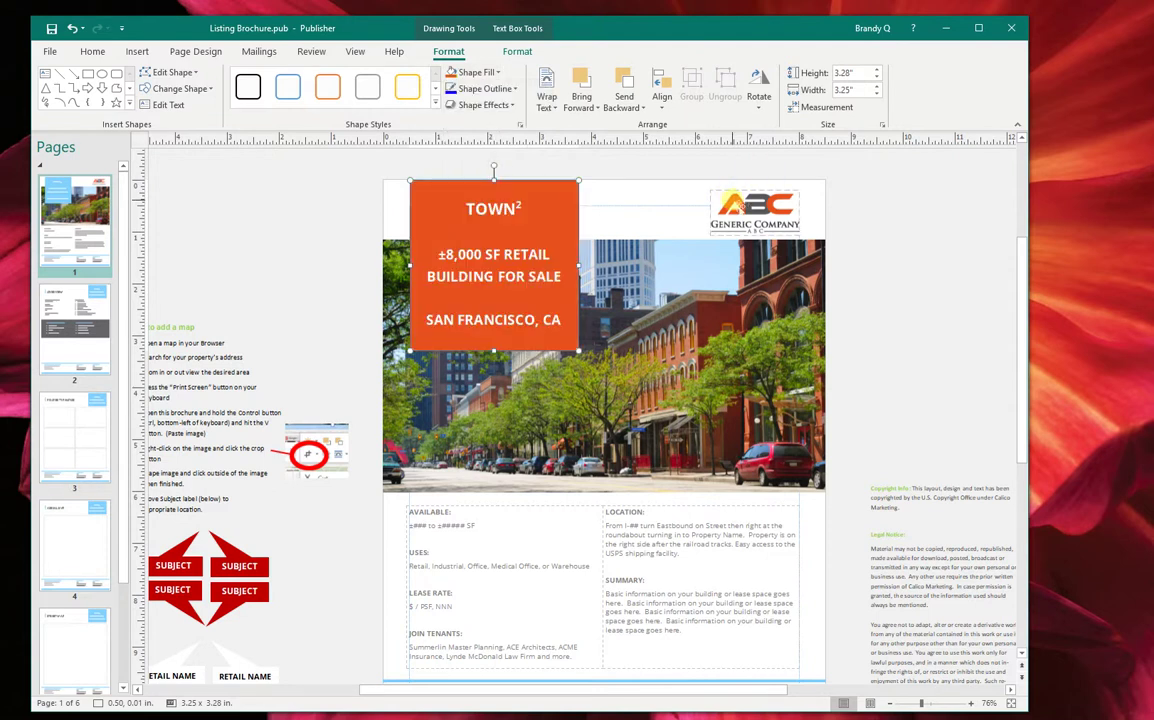
pyautogui.click(472, 72)
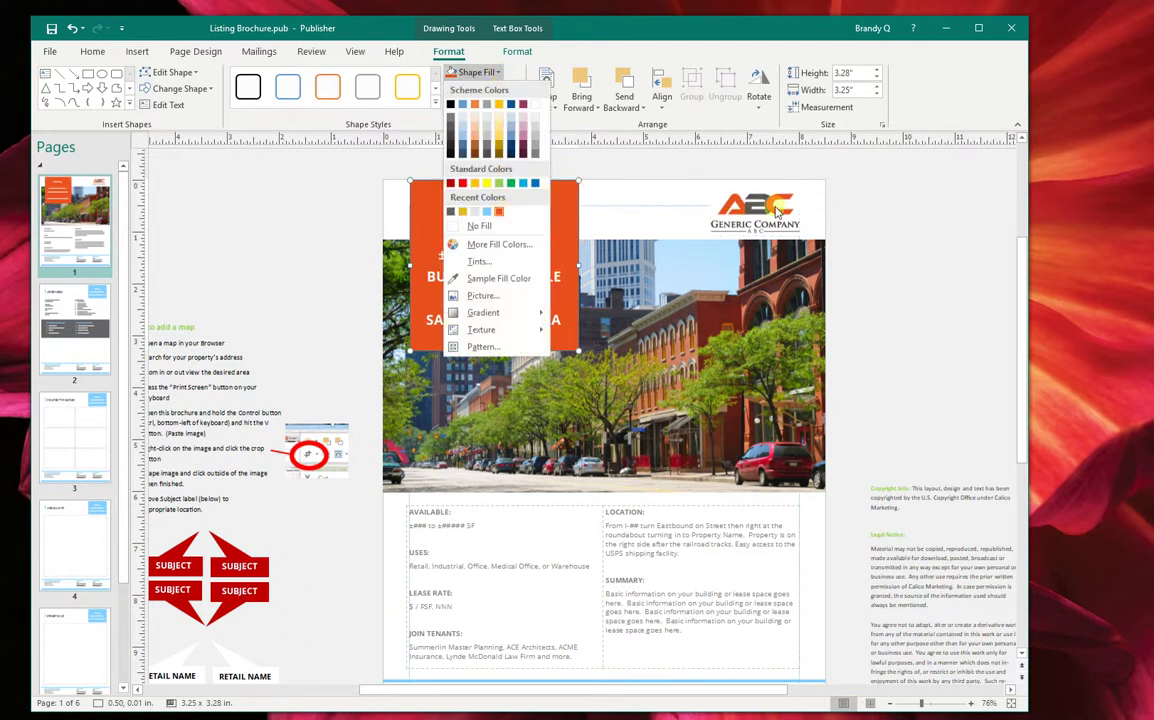
pyautogui.click(377, 216)
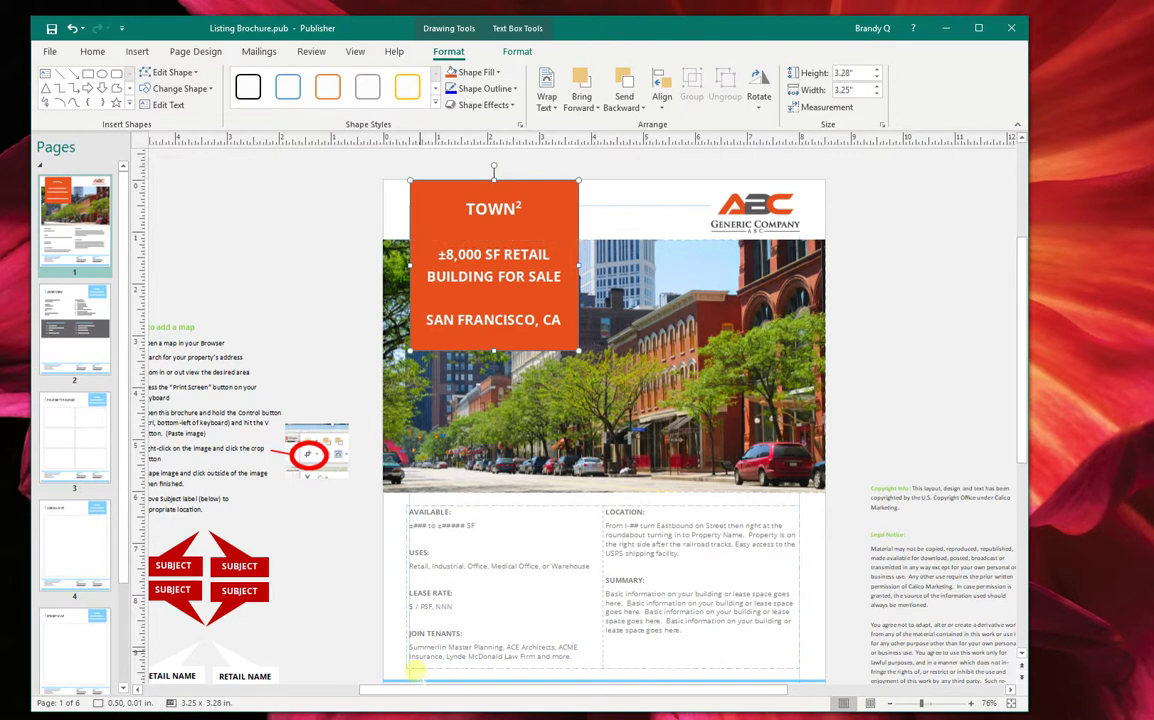
pyautogui.scroll(-1, 389, 606)
pyautogui.scroll(-1, 389, 606)
# Fill the thin footer line and bottom bar orange.
pyautogui.click(387, 567)
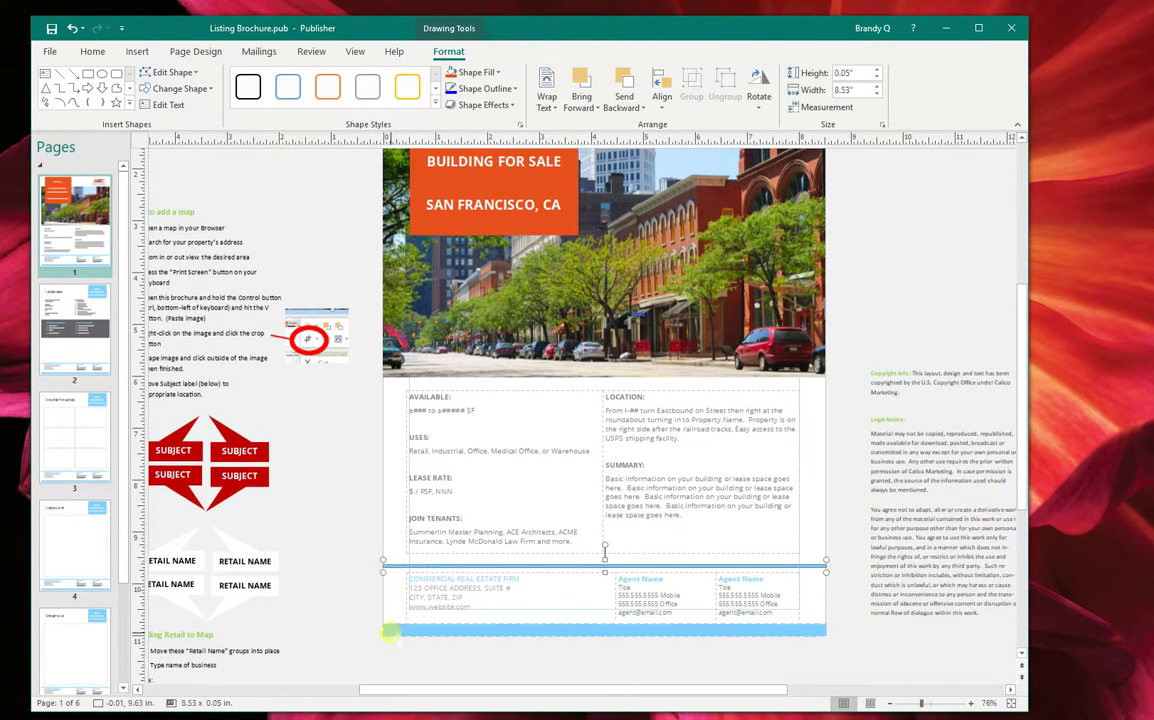
pyautogui.keyDown('shift'); pyautogui.click(390, 630); pyautogui.keyUp('shift')
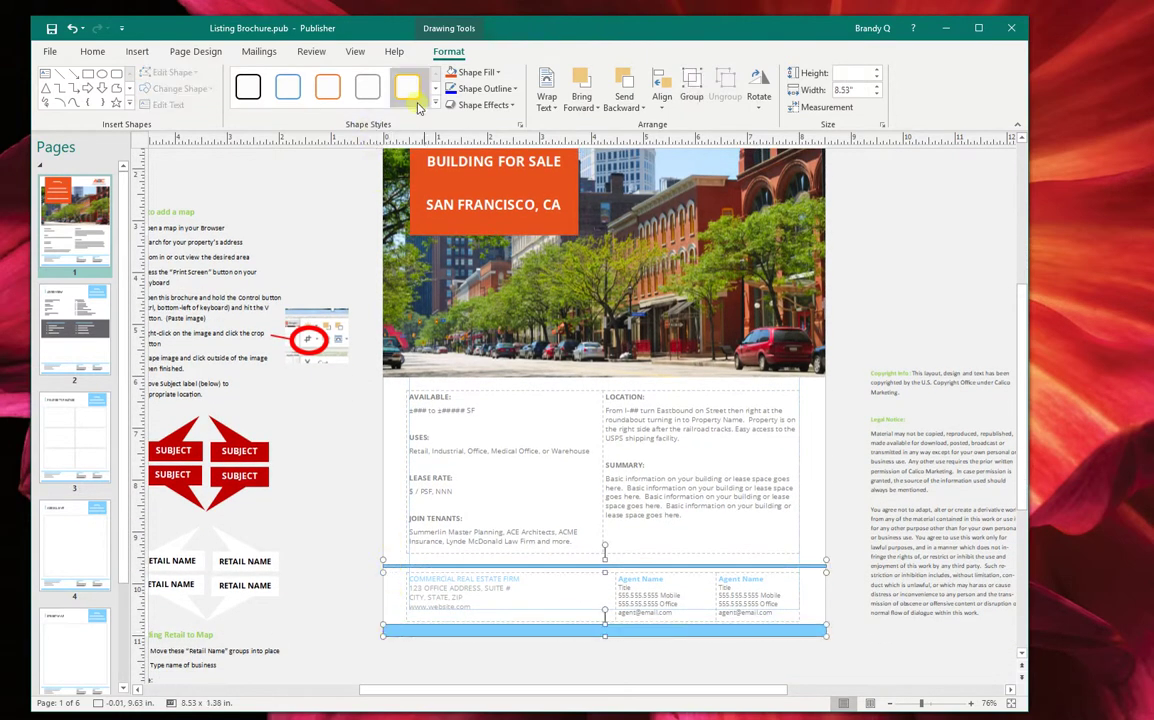
pyautogui.click(452, 74)
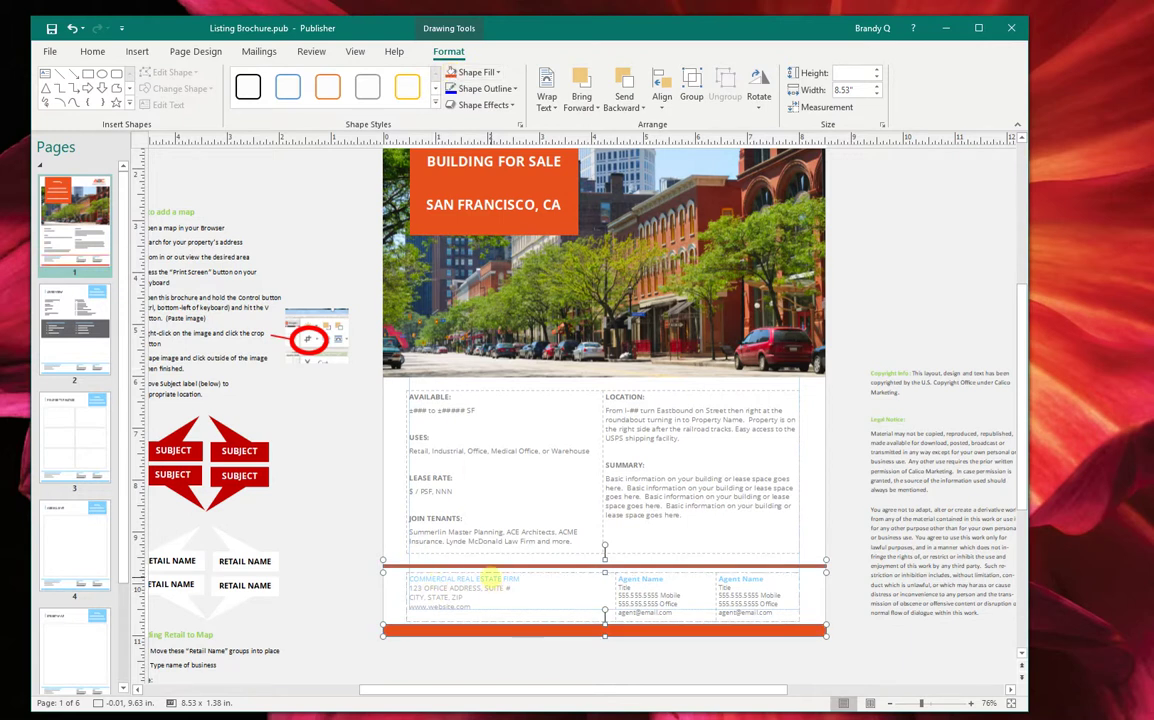
# Make the COMMERCIAL REAL ESTATE FIRM line and the first Agent Name heading orange.
pyautogui.tripleClick(489, 579)
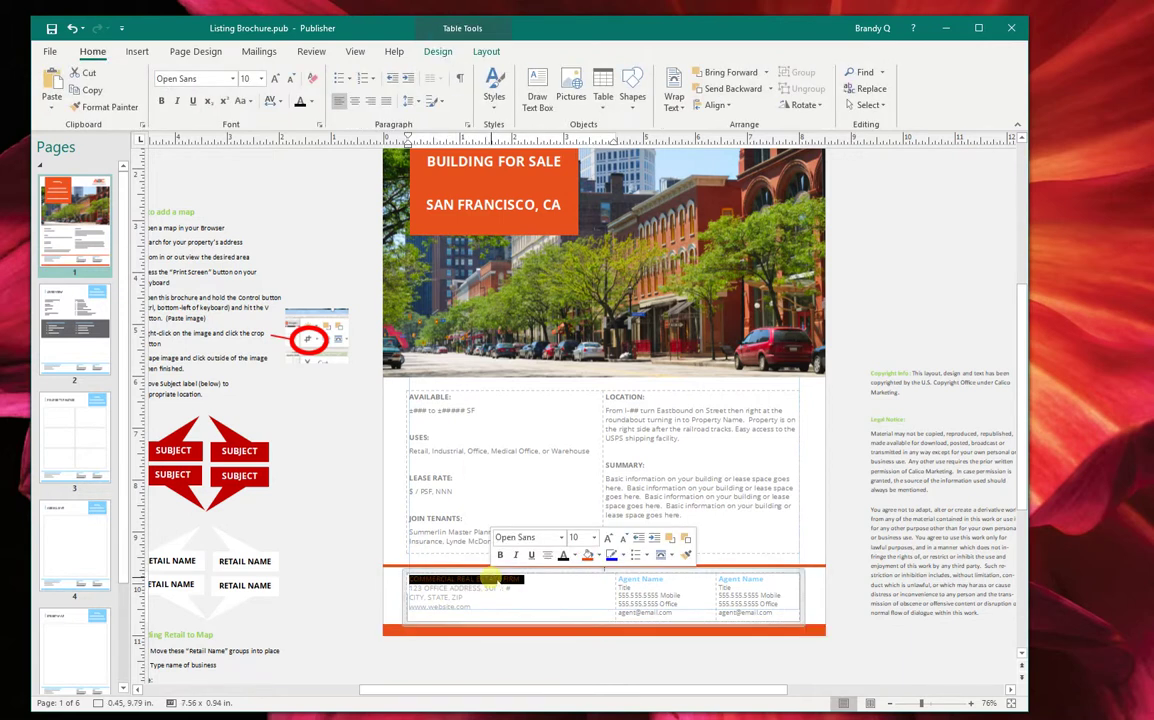
pyautogui.click(574, 556)
pyautogui.click(447, 590)
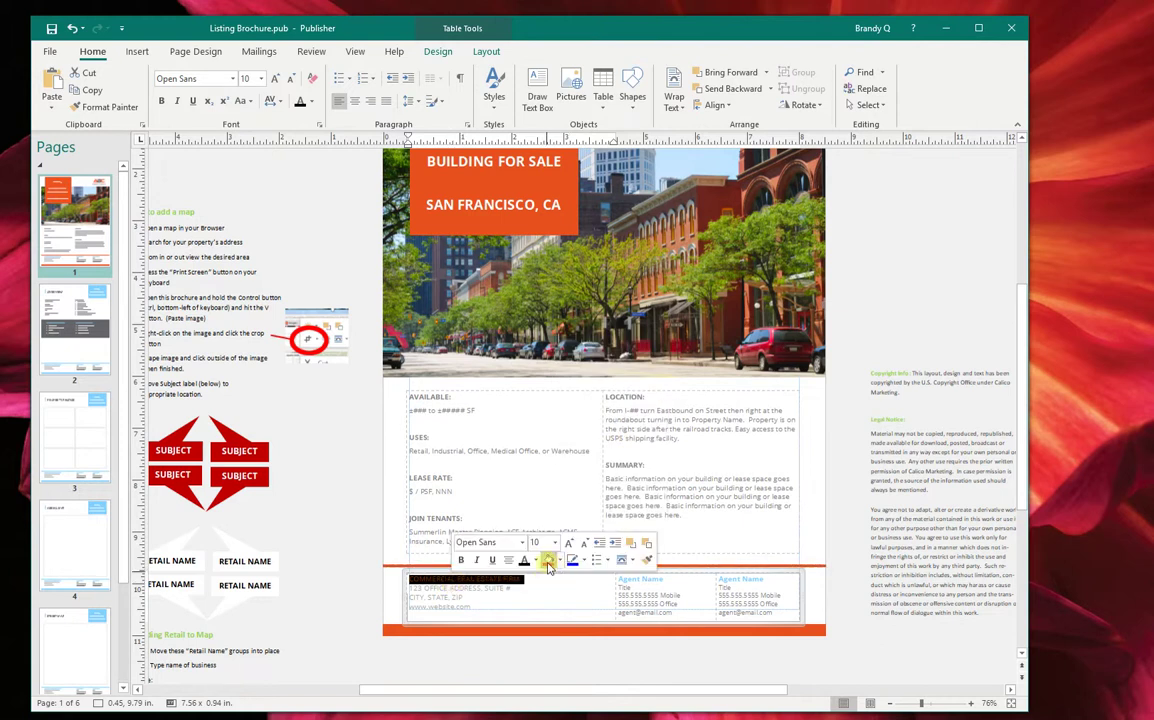
pyautogui.click(535, 560)
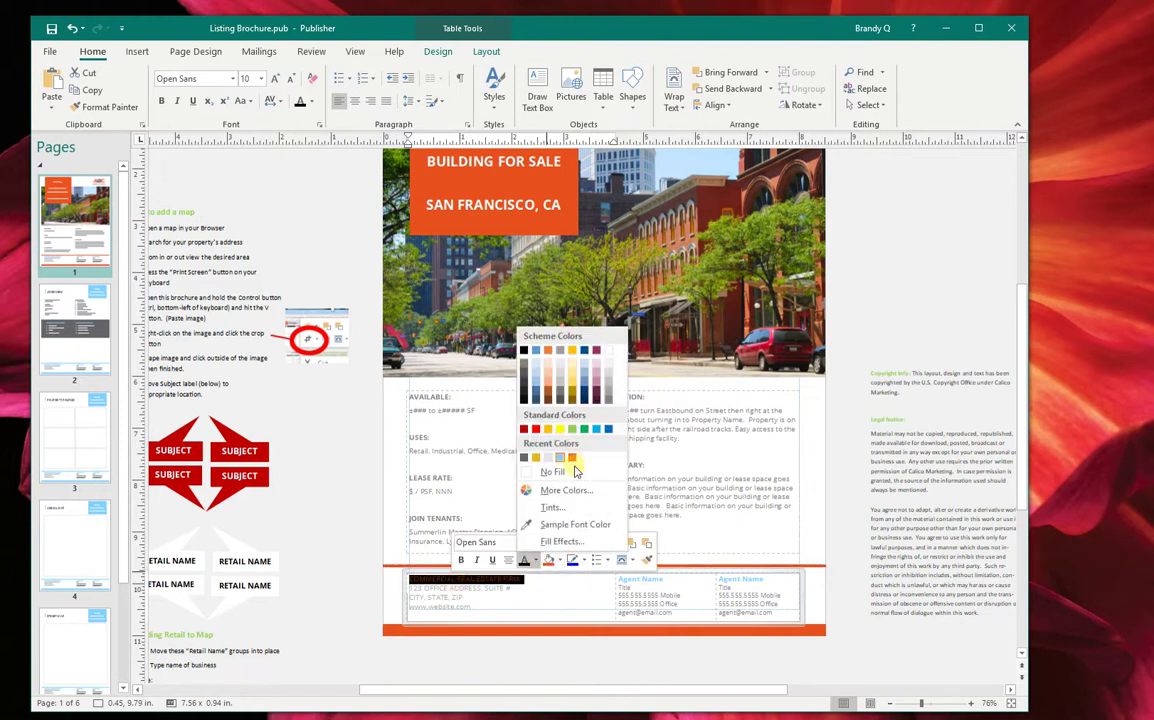
pyautogui.click(574, 458)
pyautogui.moveTo(686, 597); pyautogui.dragTo(618, 579)
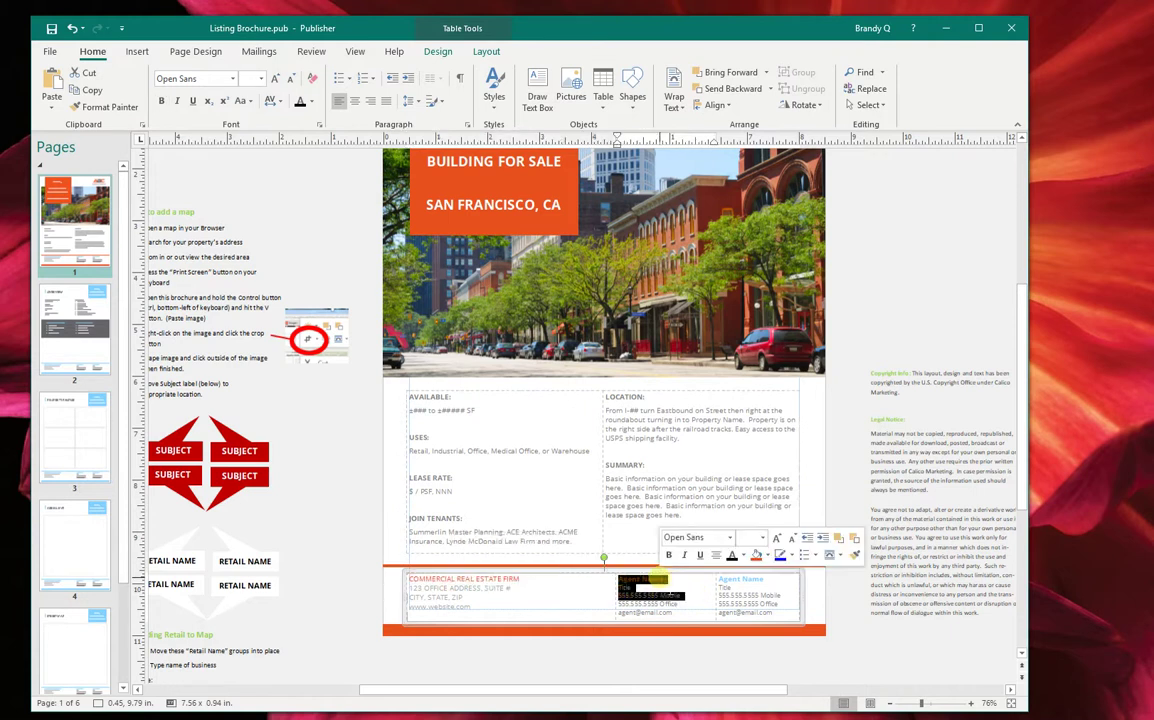
pyautogui.click(650, 578)
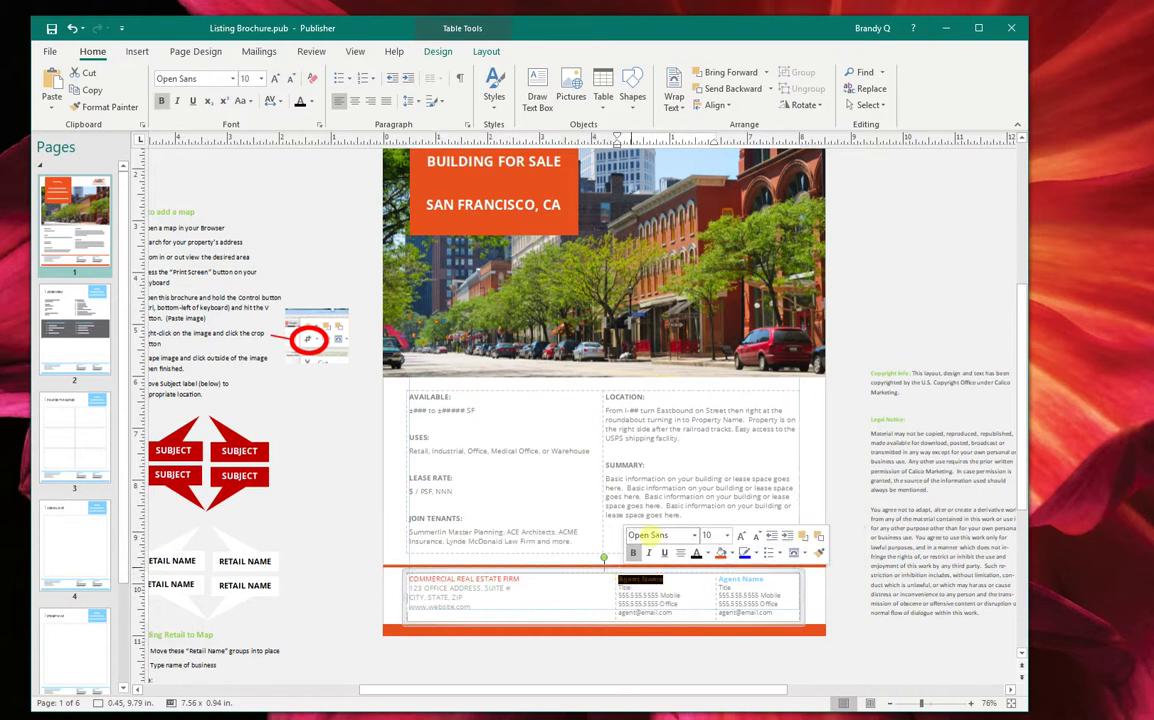
pyautogui.click(704, 553)
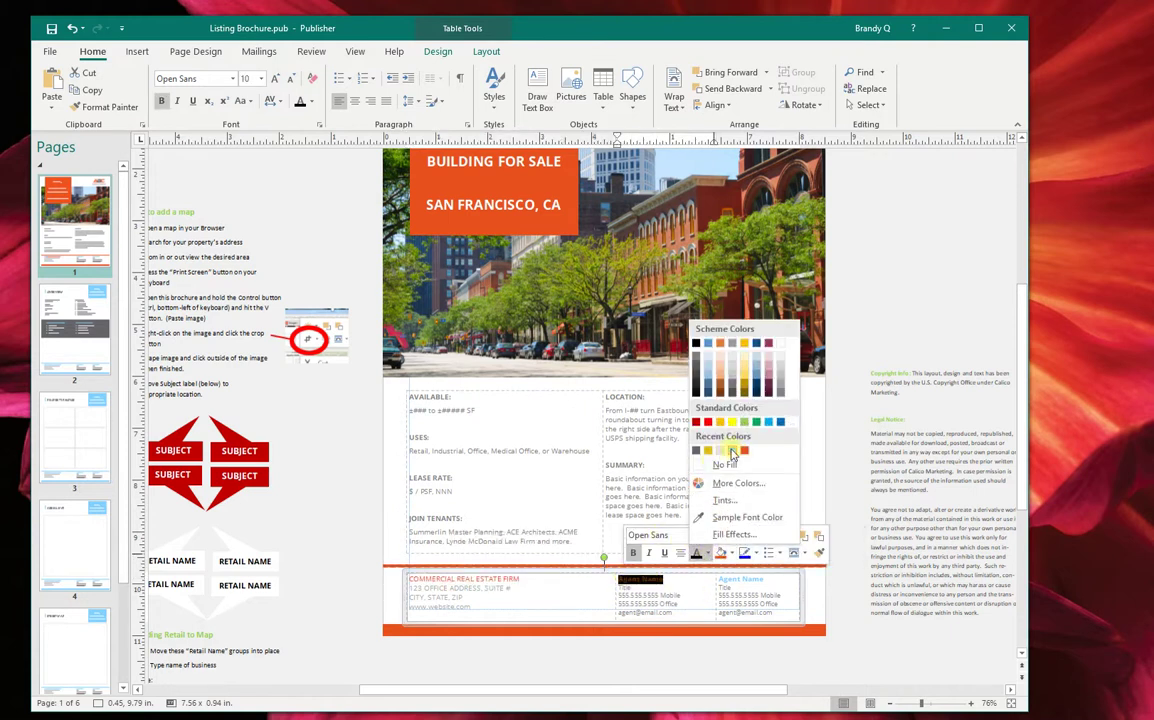
pyautogui.click(744, 450)
# Delete the second agent column's contact details.
pyautogui.click(731, 588)
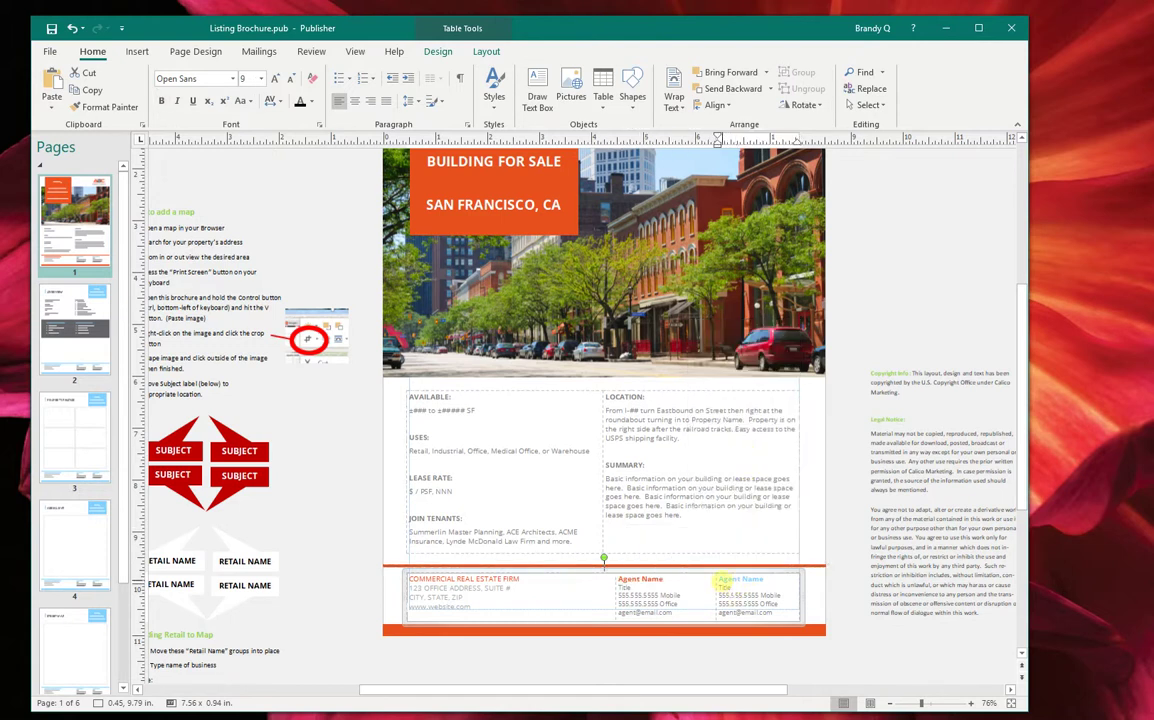
pyautogui.moveTo(720, 579); pyautogui.dragTo(782, 609)
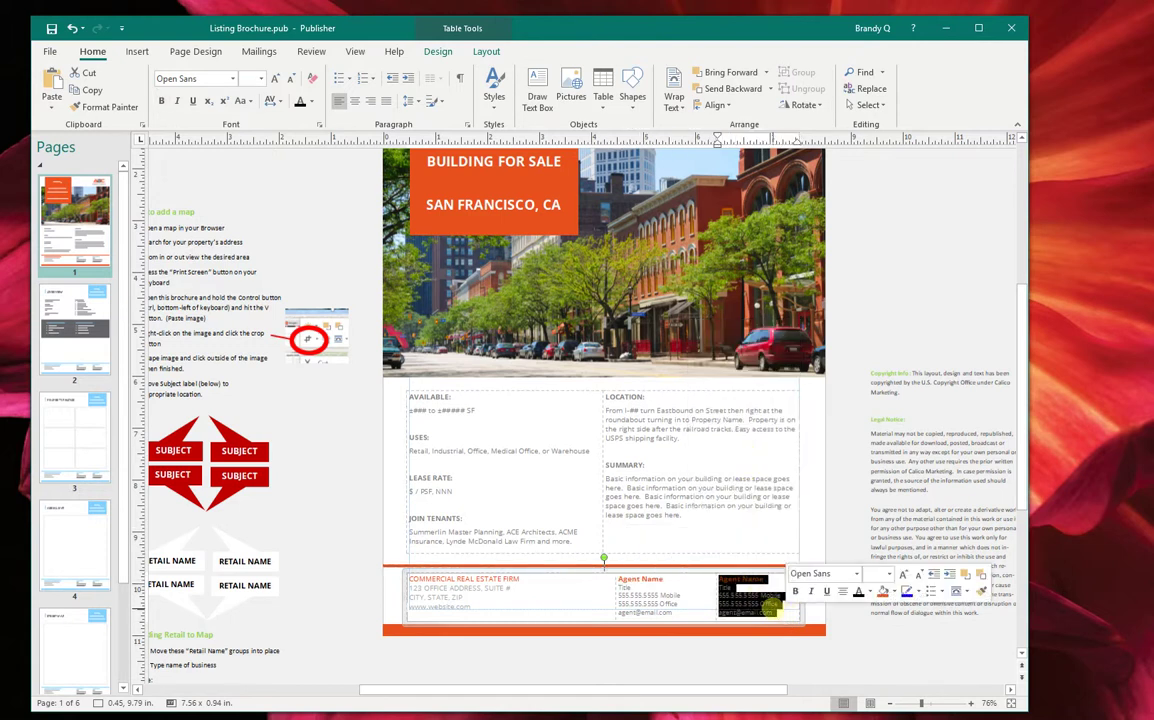
pyautogui.press('Delete')
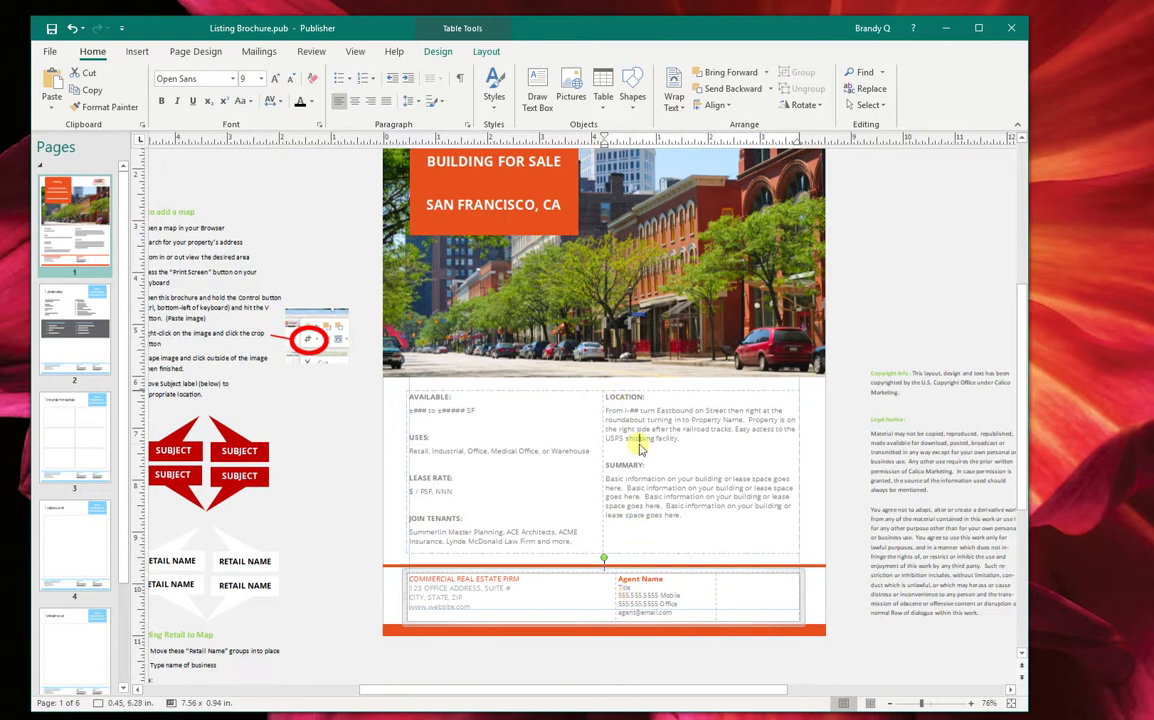
# Select the cover's listing details and Location and Summary text, then clear the selection.
pyautogui.scroll(2, 639, 527)
pyautogui.scroll(-1, 745, 338)
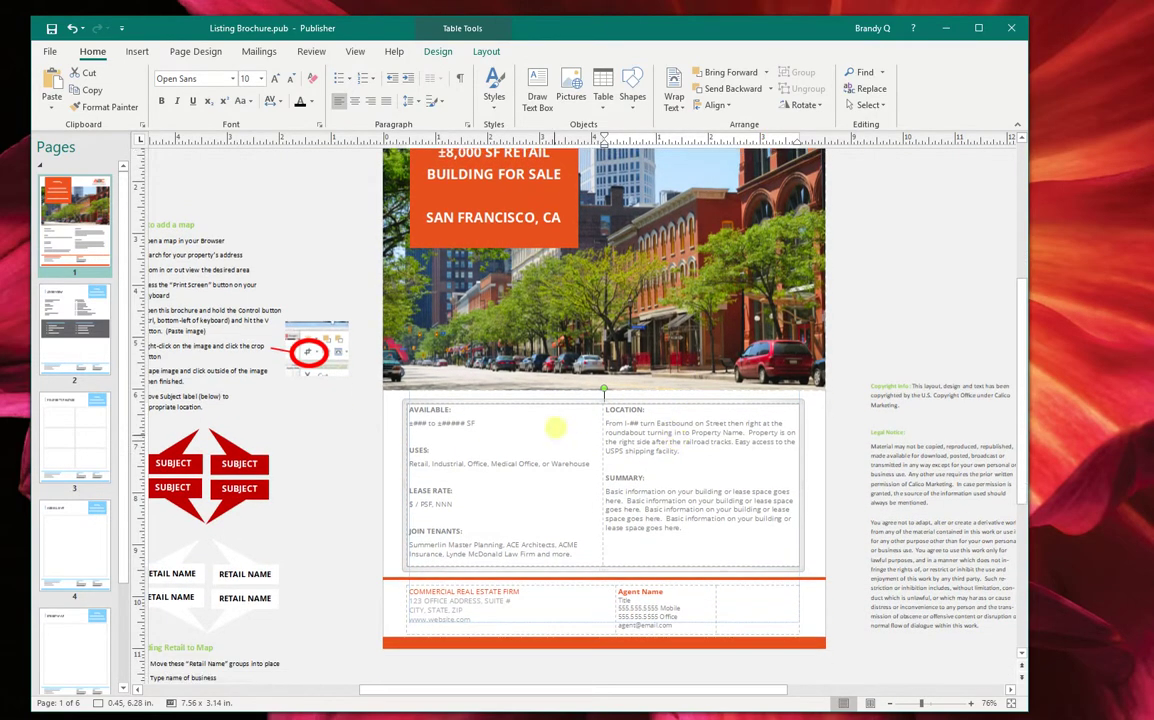
pyautogui.click(530, 466)
pyautogui.scroll(1, 466, 527)
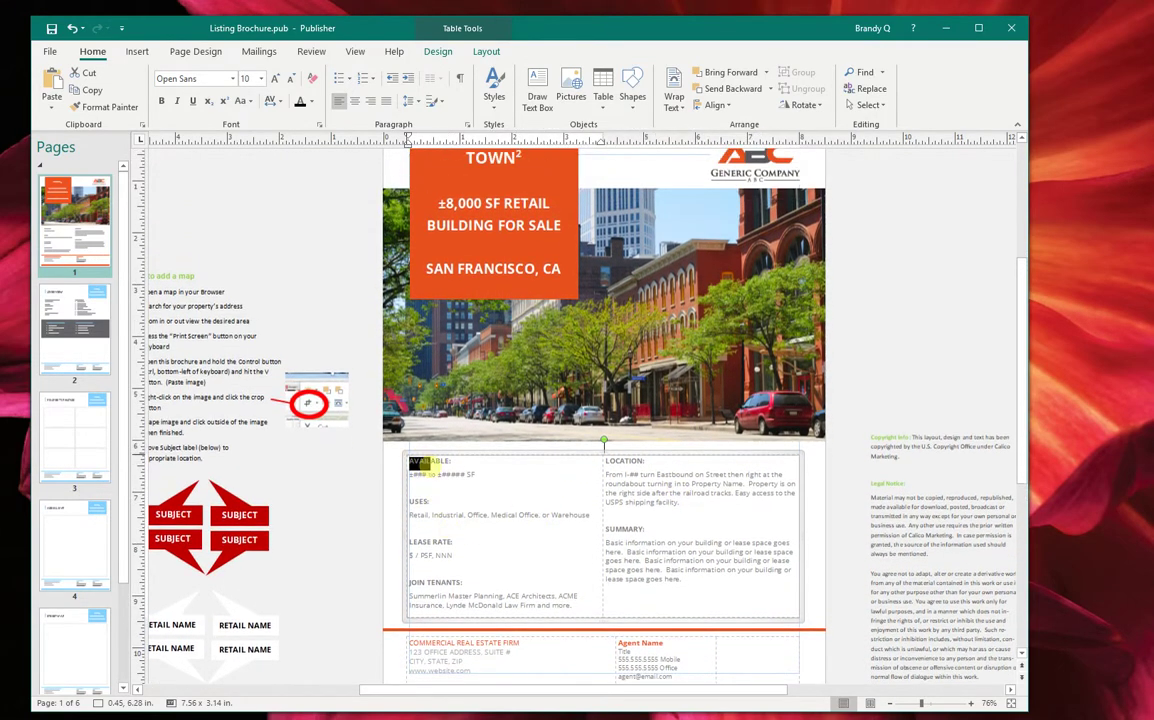
pyautogui.moveTo(420, 463); pyautogui.dragTo(515, 600)
pyautogui.click(528, 600)
pyautogui.moveTo(680, 580); pyautogui.dragTo(632, 467)
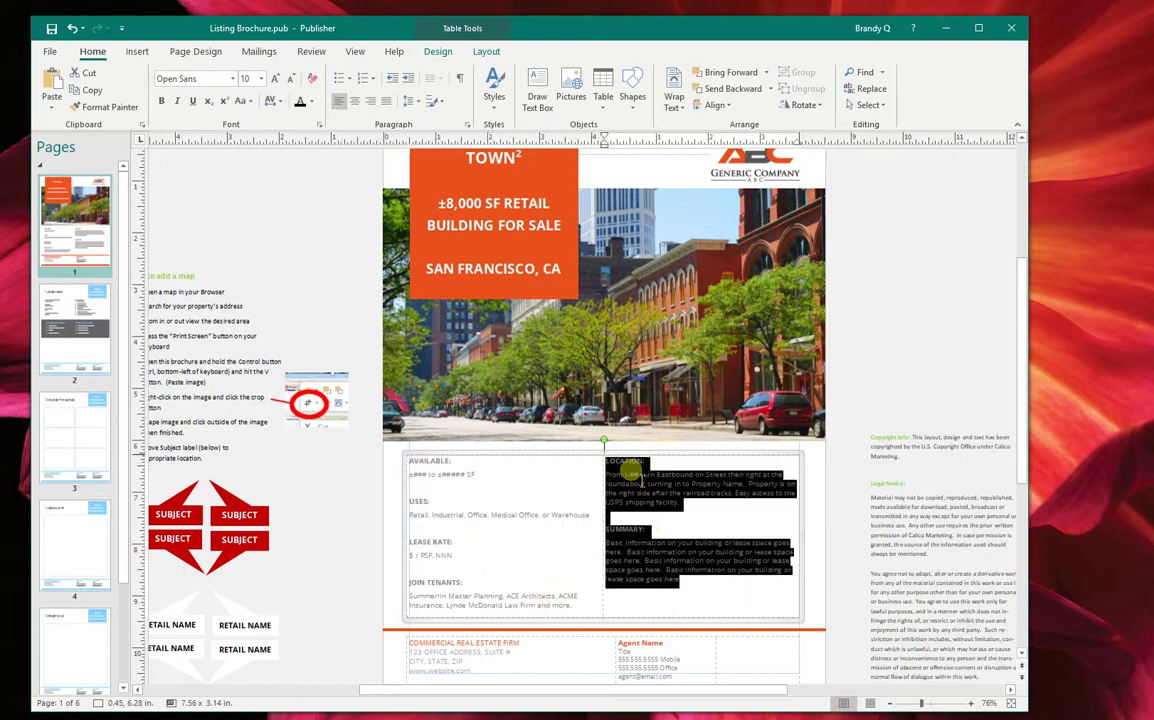
pyautogui.click(538, 542)
pyautogui.scroll(1, 635, 315)
# Change the cover street photo to the Exterior storefront image from a file.
pyautogui.click(698, 322)
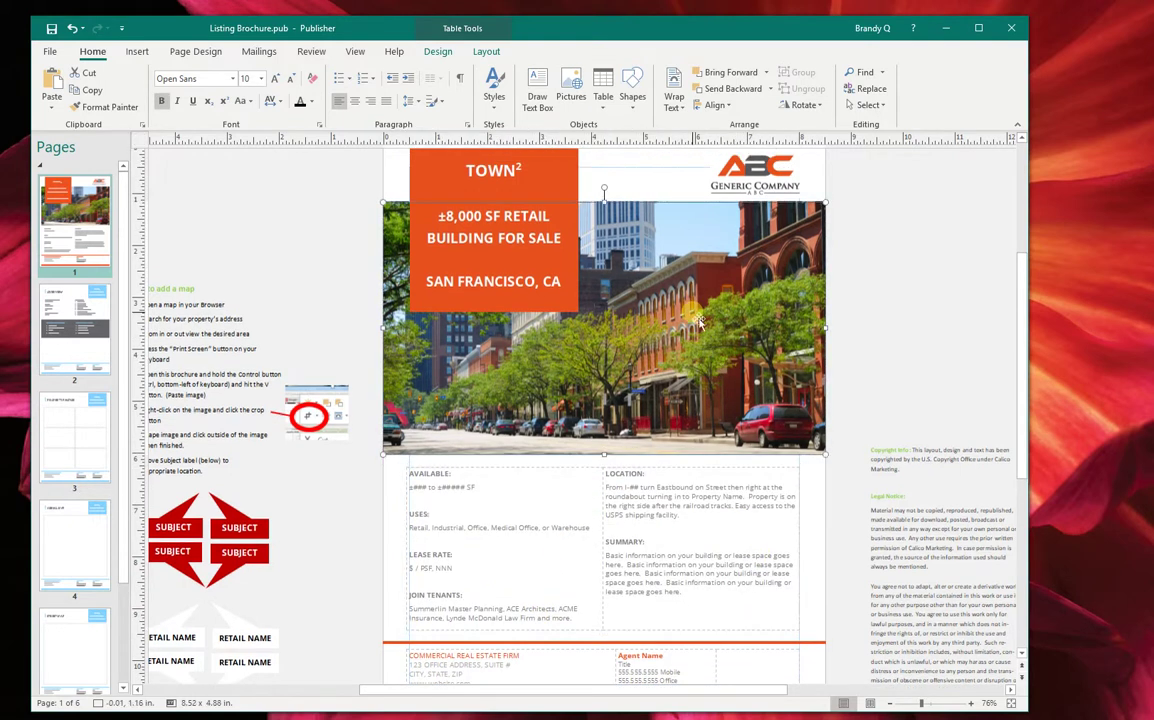
pyautogui.scroll(1, 650, 330)
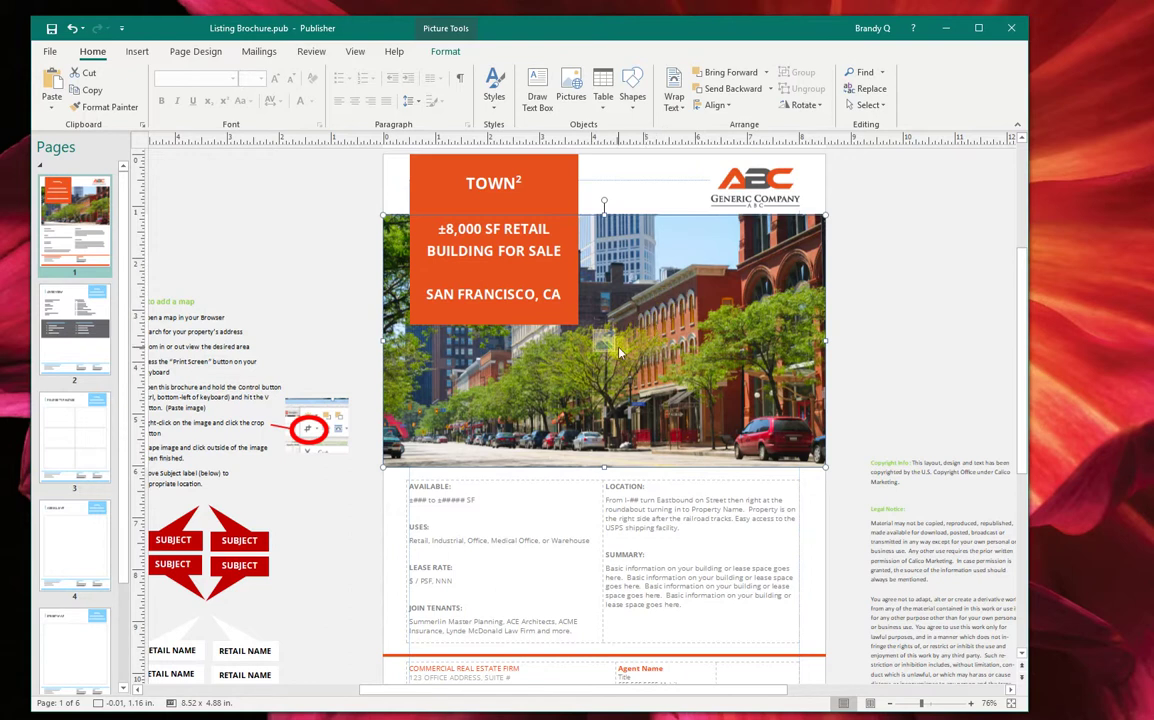
pyautogui.rightClick(642, 328)
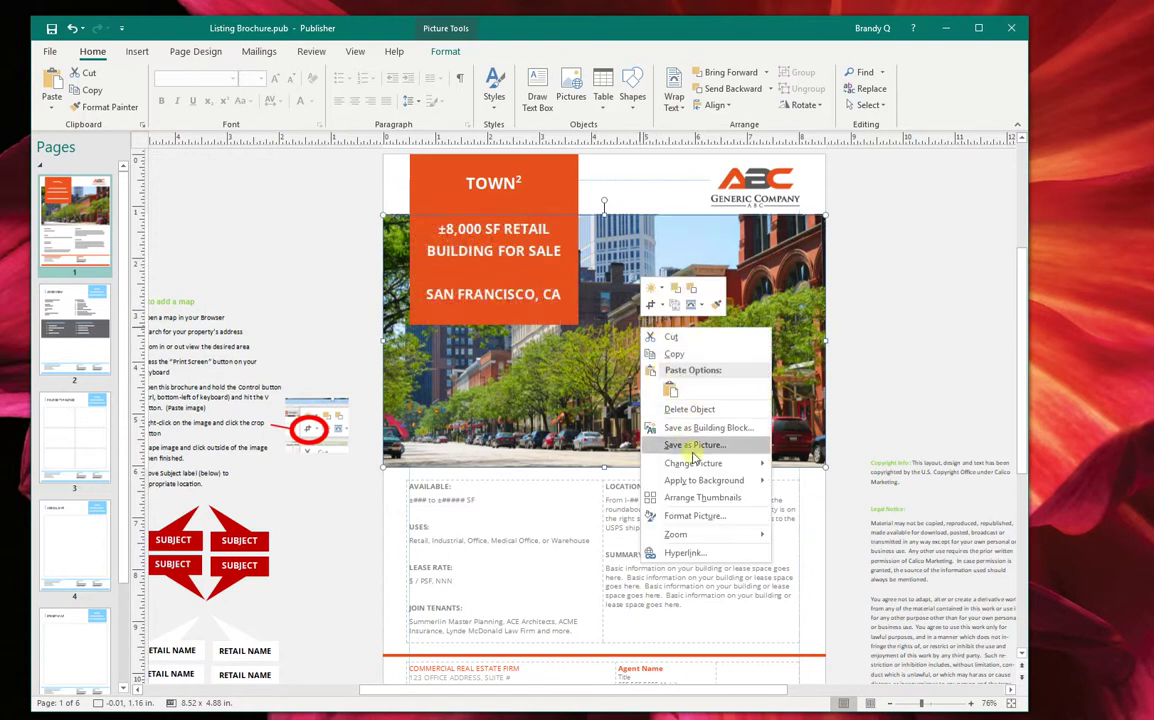
pyautogui.moveTo(697, 468)
pyautogui.click(800, 464)
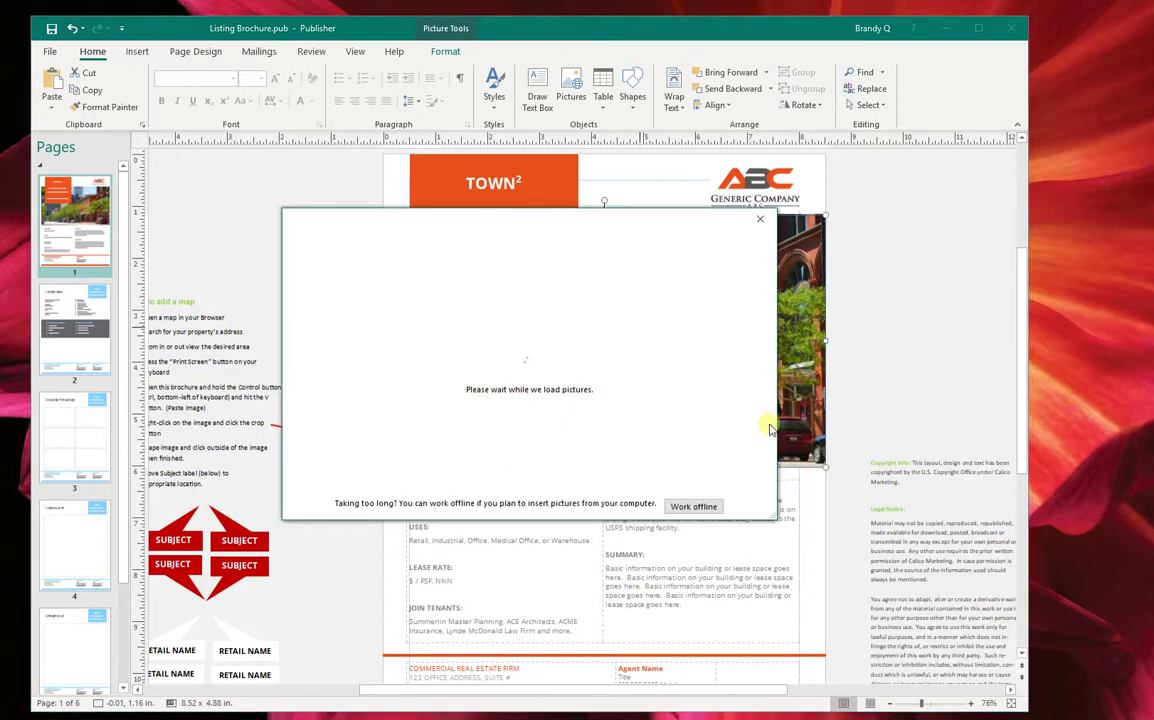
pyautogui.click(467, 310)
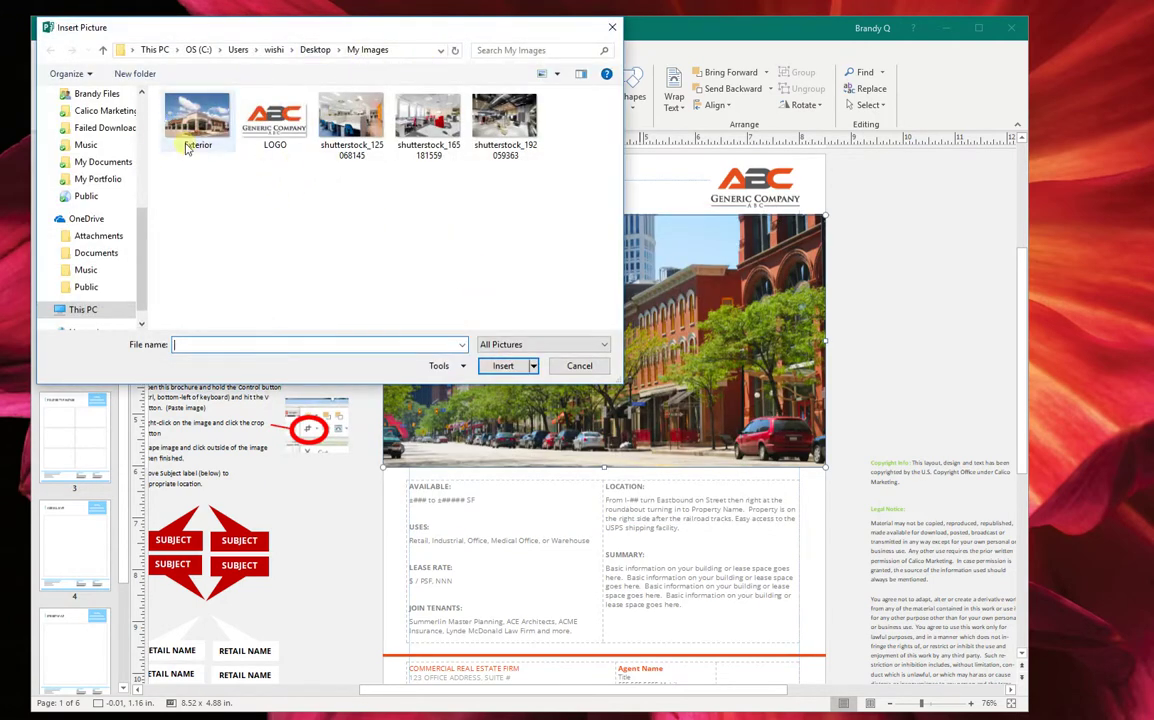
pyautogui.click(172, 115)
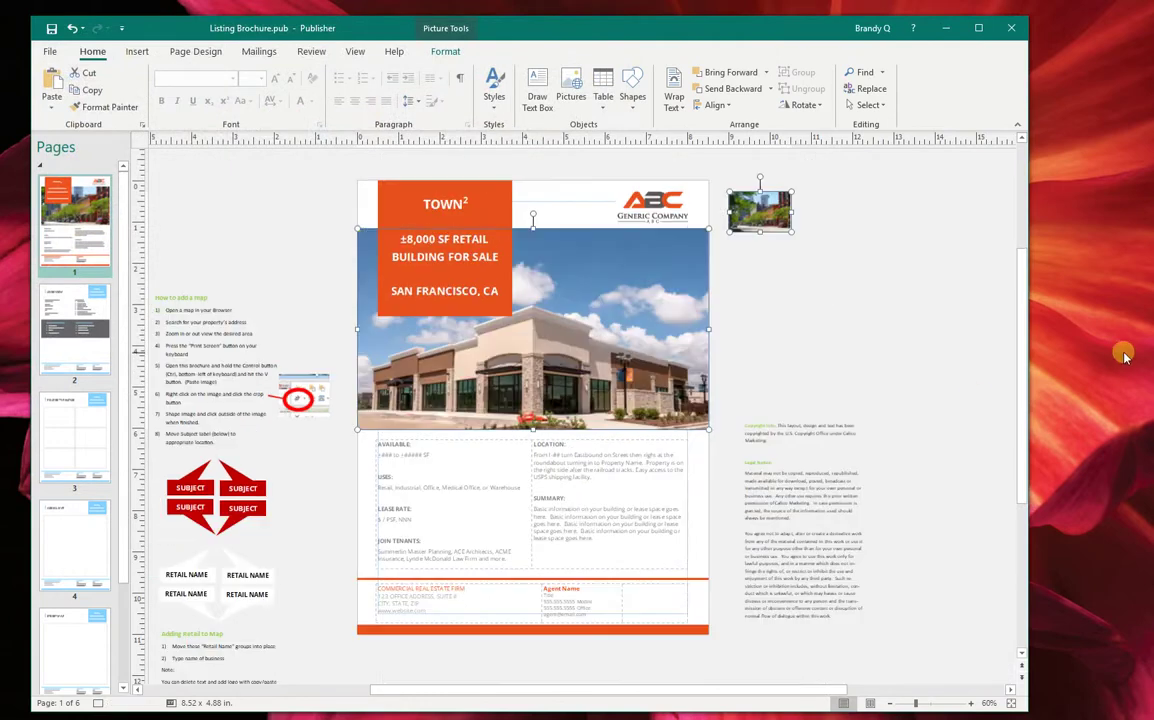
pyautogui.click(814, 337)
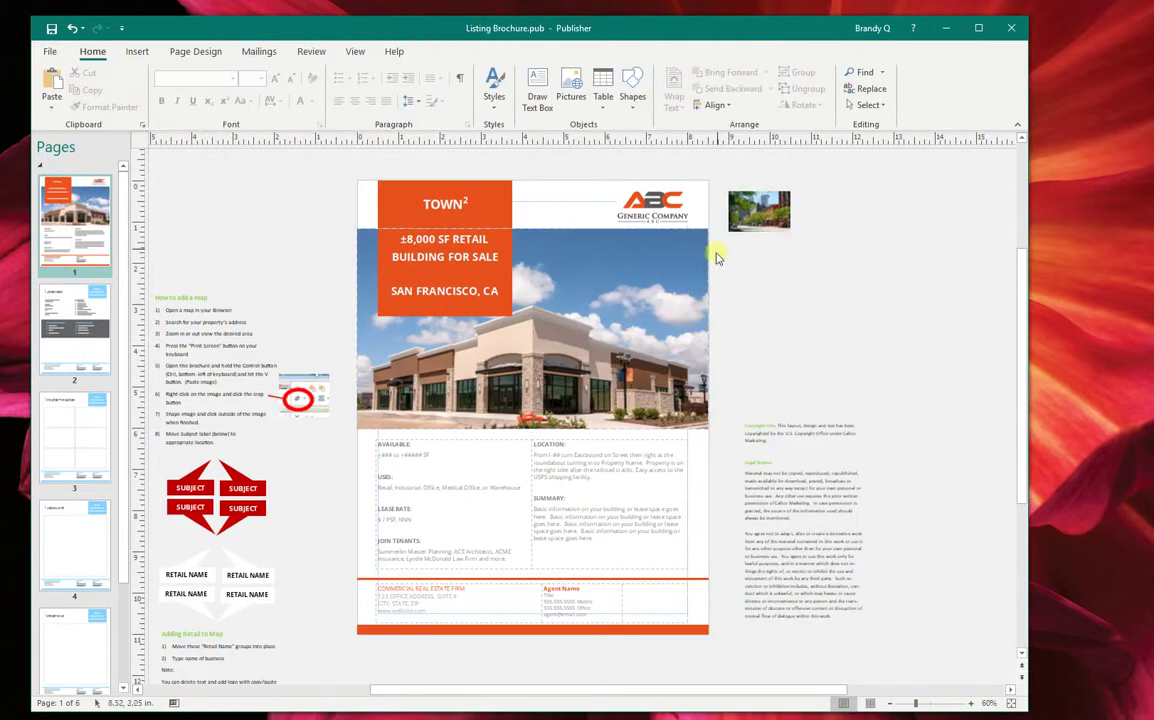
# Recrop the Exterior storefront photo, dragging the picture upward so the building sits higher.
pyautogui.click(557, 392)
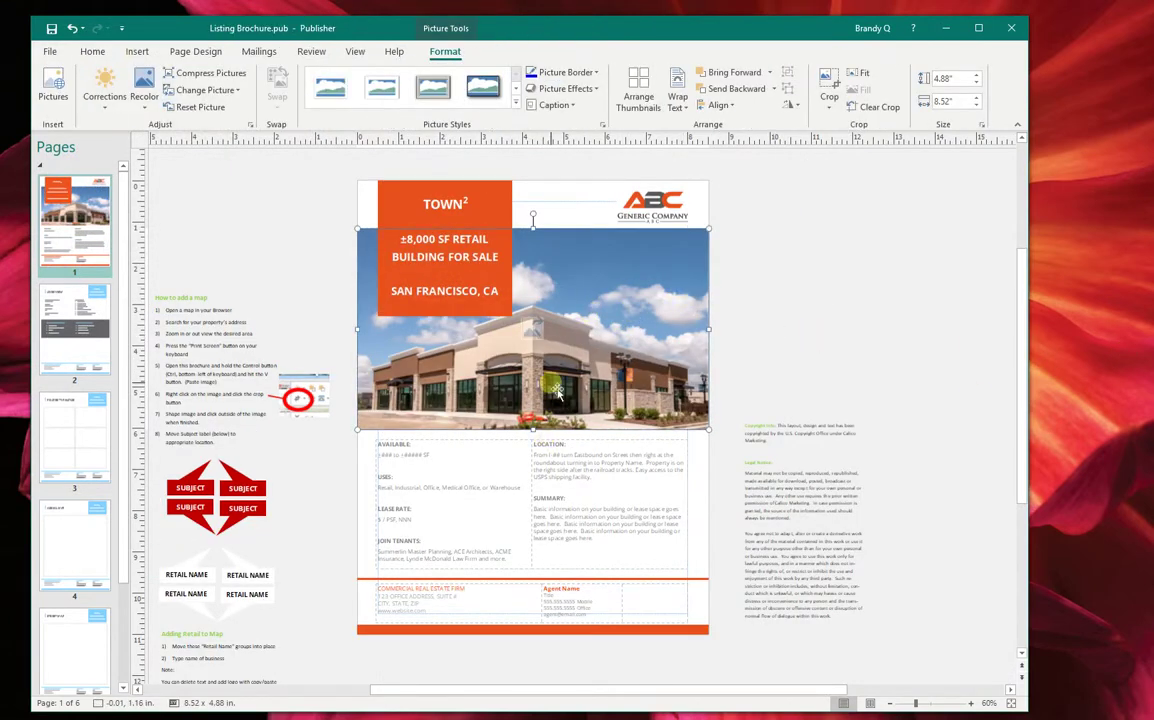
pyautogui.click(826, 84)
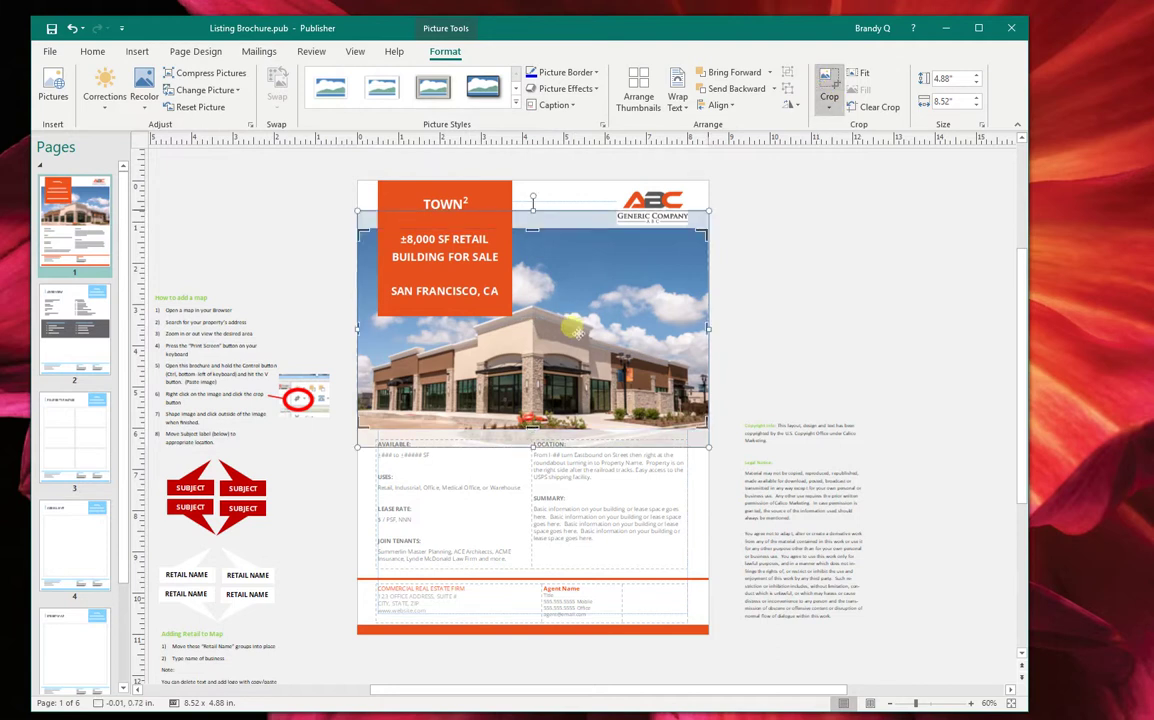
pyautogui.click(778, 247)
pyautogui.click(640, 355)
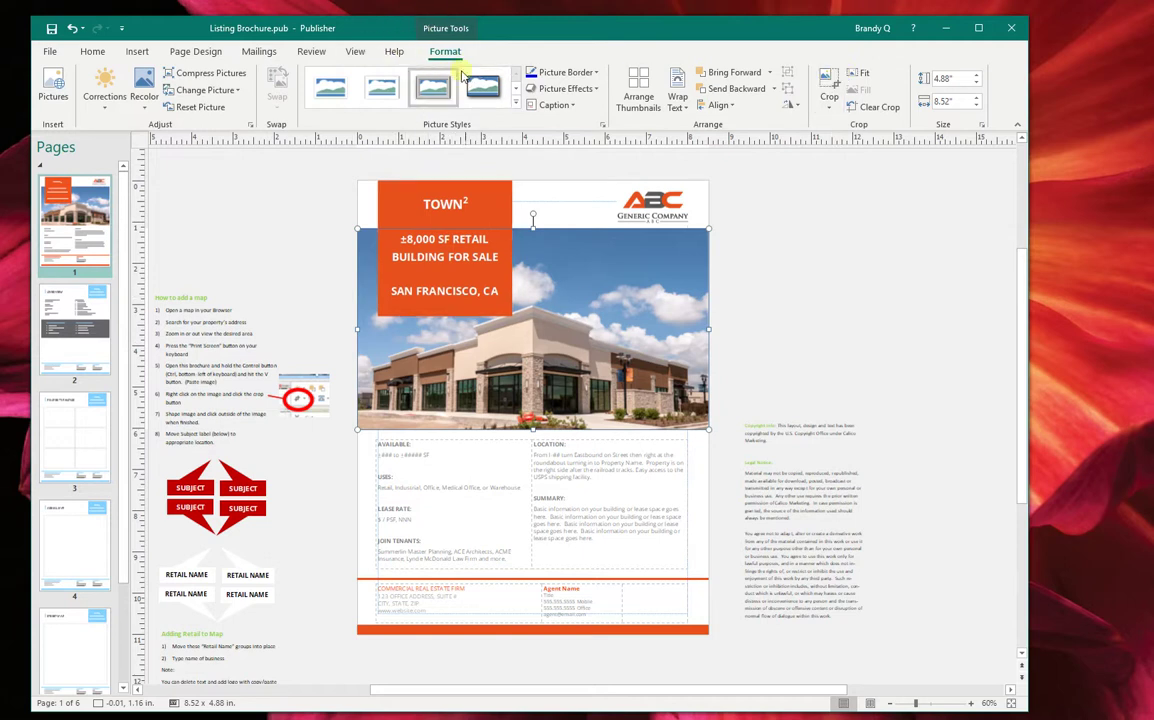
pyautogui.click(835, 76)
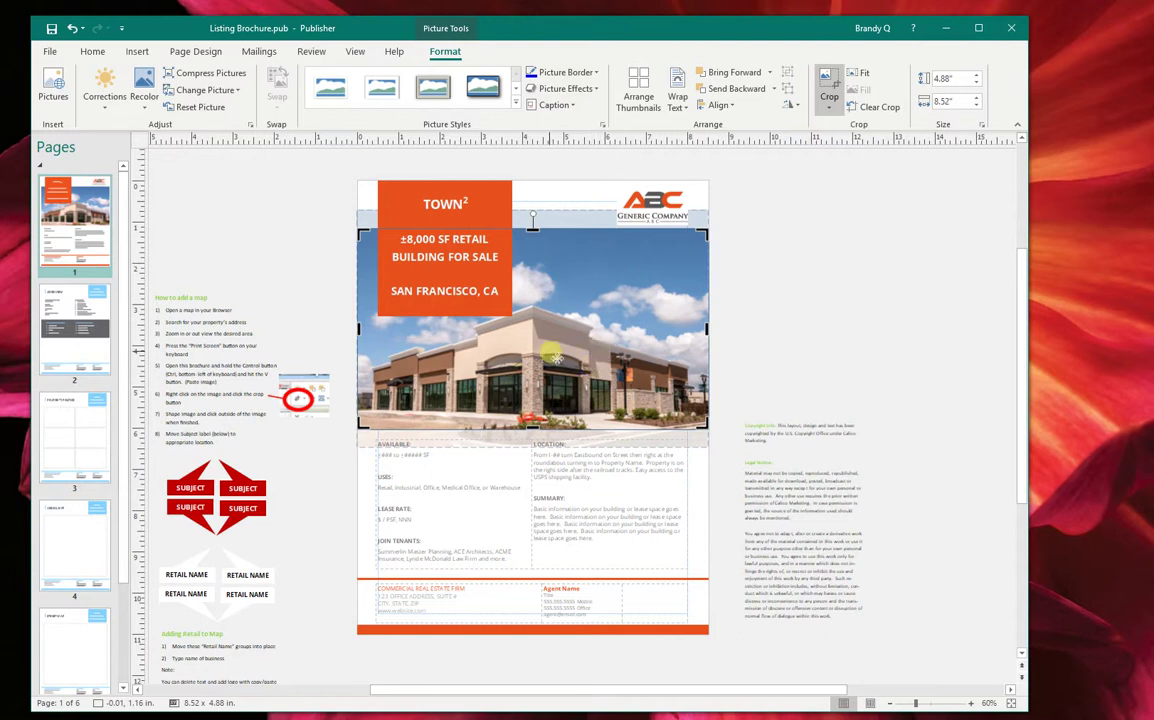
pyautogui.click(557, 347)
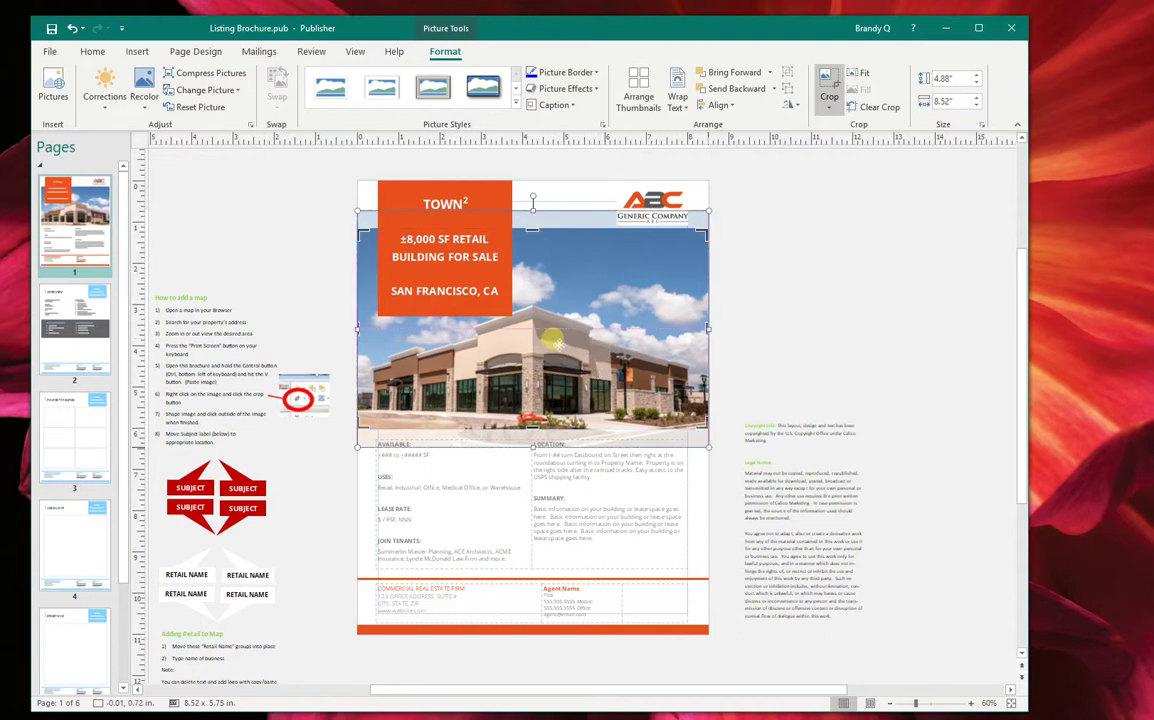
pyautogui.moveTo(557, 347); pyautogui.dragTo(557, 325)
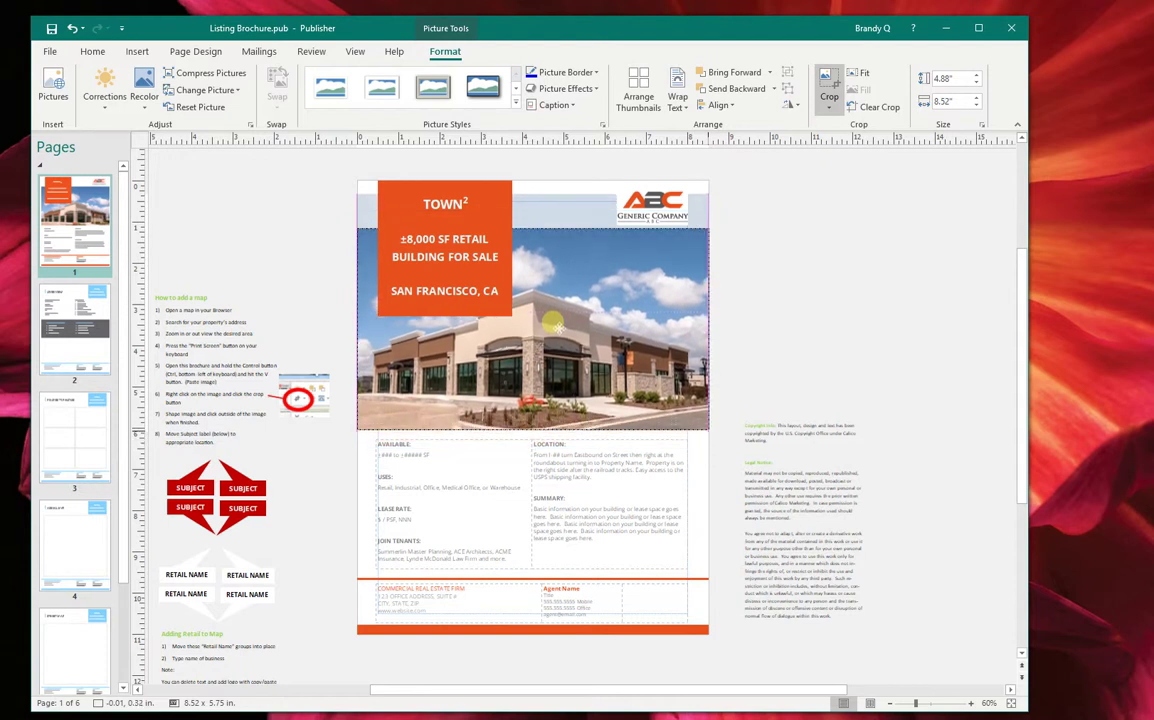
pyautogui.click(747, 314)
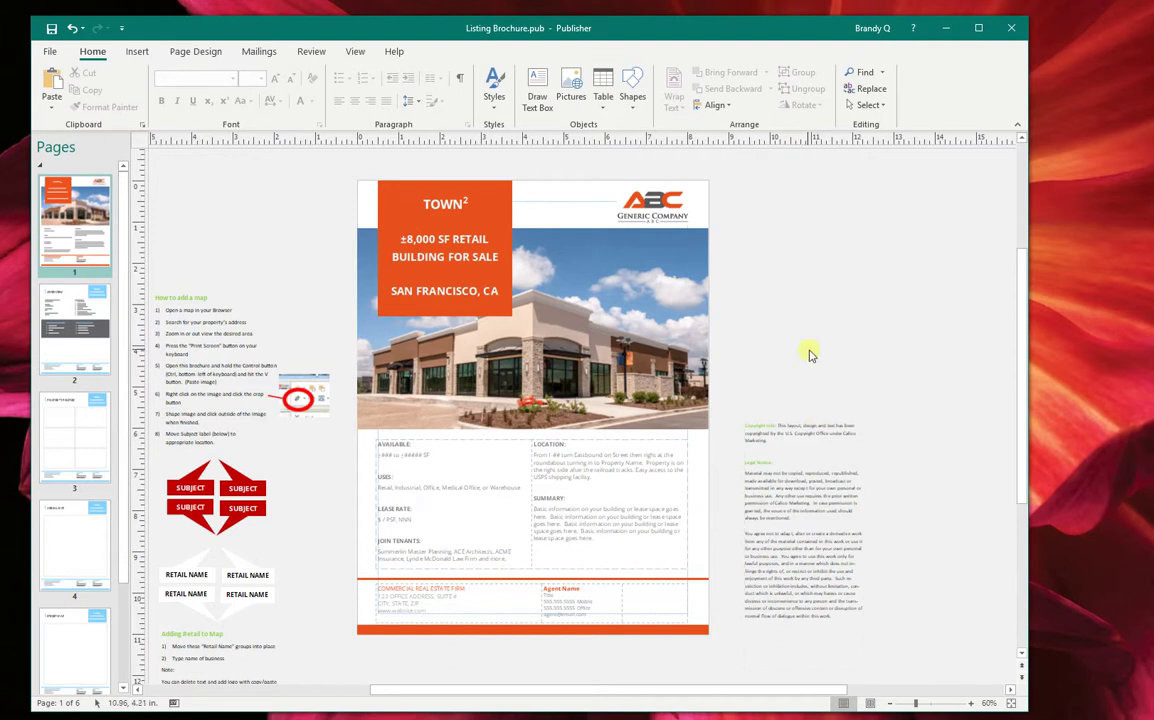
# On the OVERVIEW page, fill the accent bar and TOWN box orange.
pyautogui.click(60, 342)
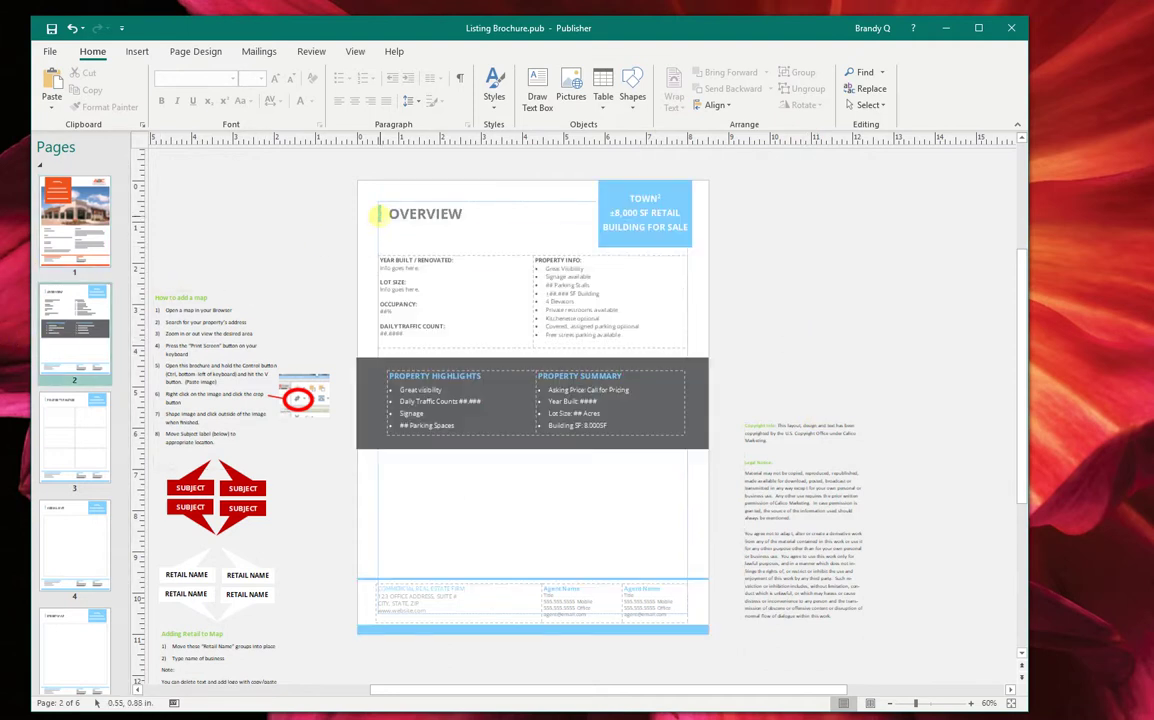
pyautogui.click(380, 214)
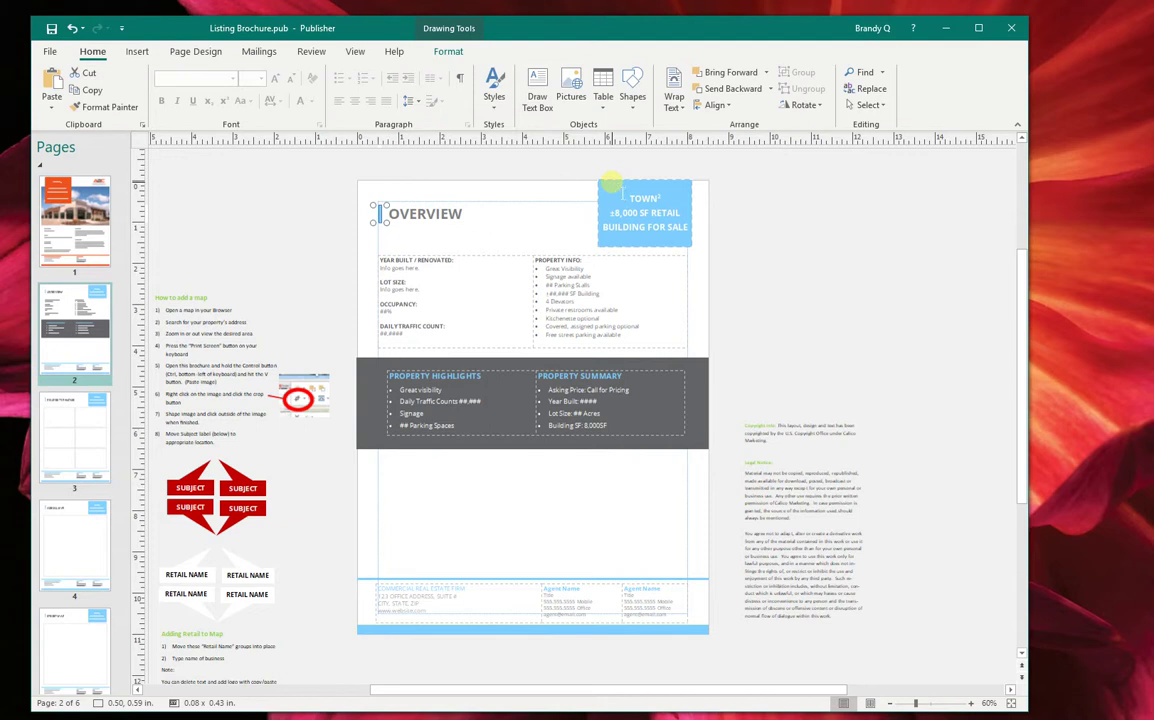
pyautogui.keyDown('shift'); pyautogui.click(605, 190); pyautogui.keyUp('shift')
pyautogui.keyDown('shift'); pyautogui.click(357, 578); pyautogui.keyUp('shift')
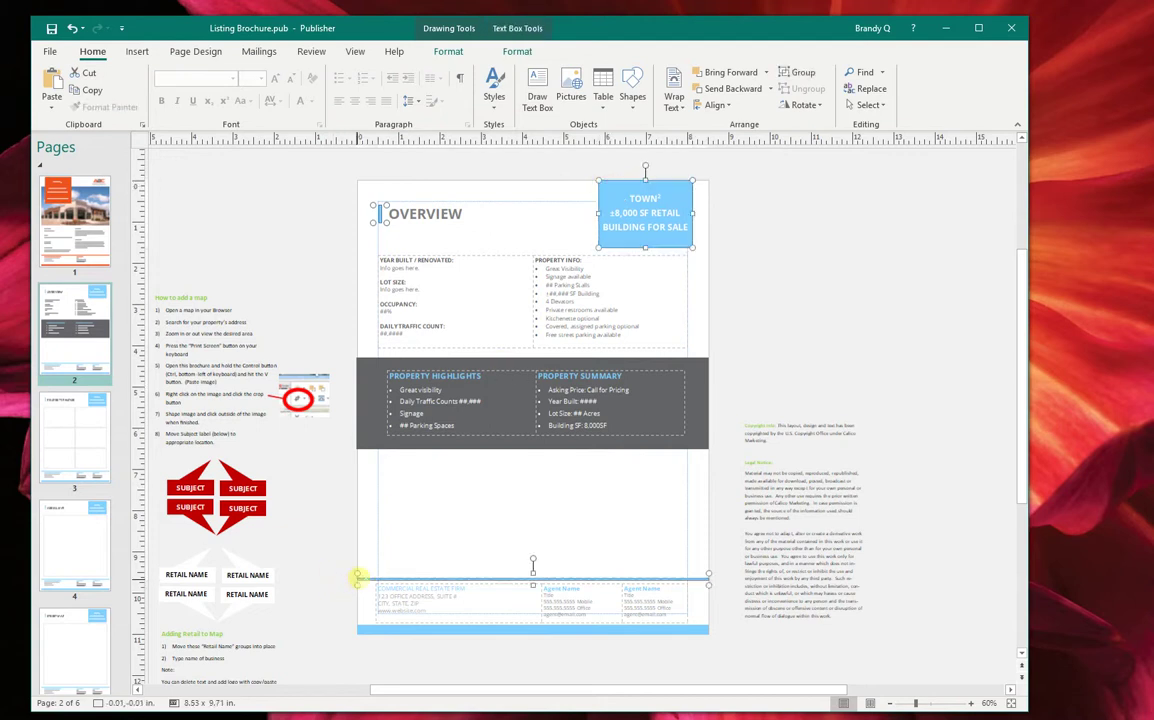
pyautogui.keyDown('shift'); pyautogui.click(360, 630); pyautogui.keyUp('shift')
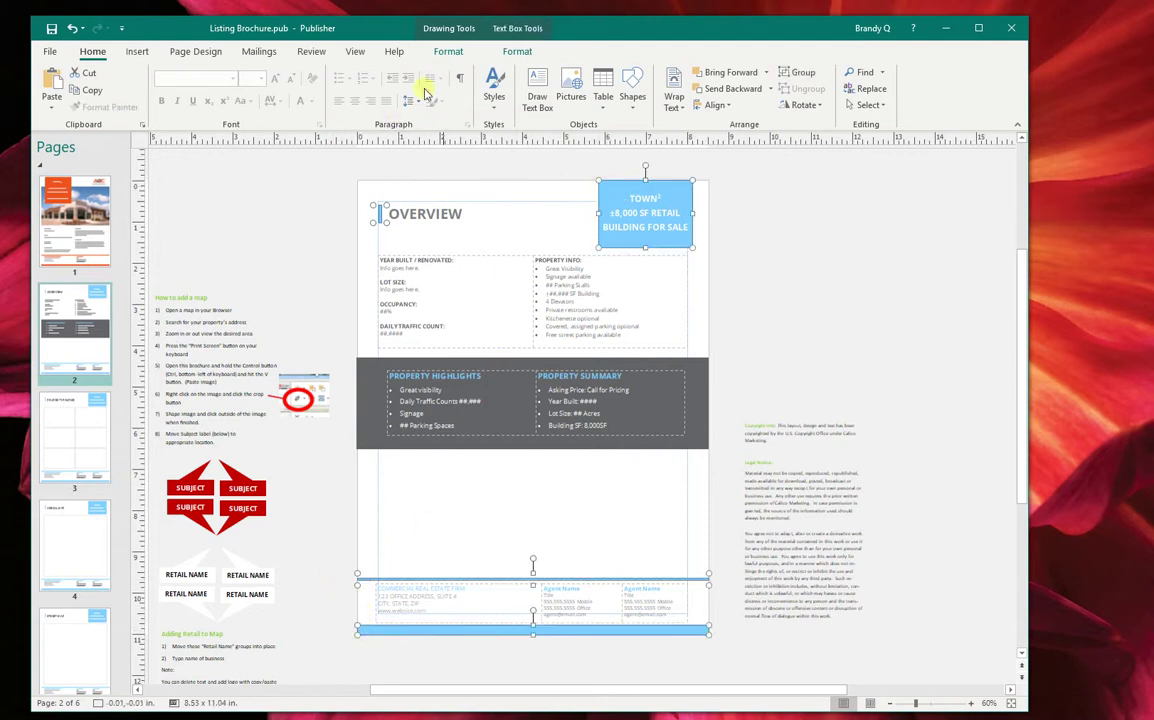
pyautogui.click(375, 210)
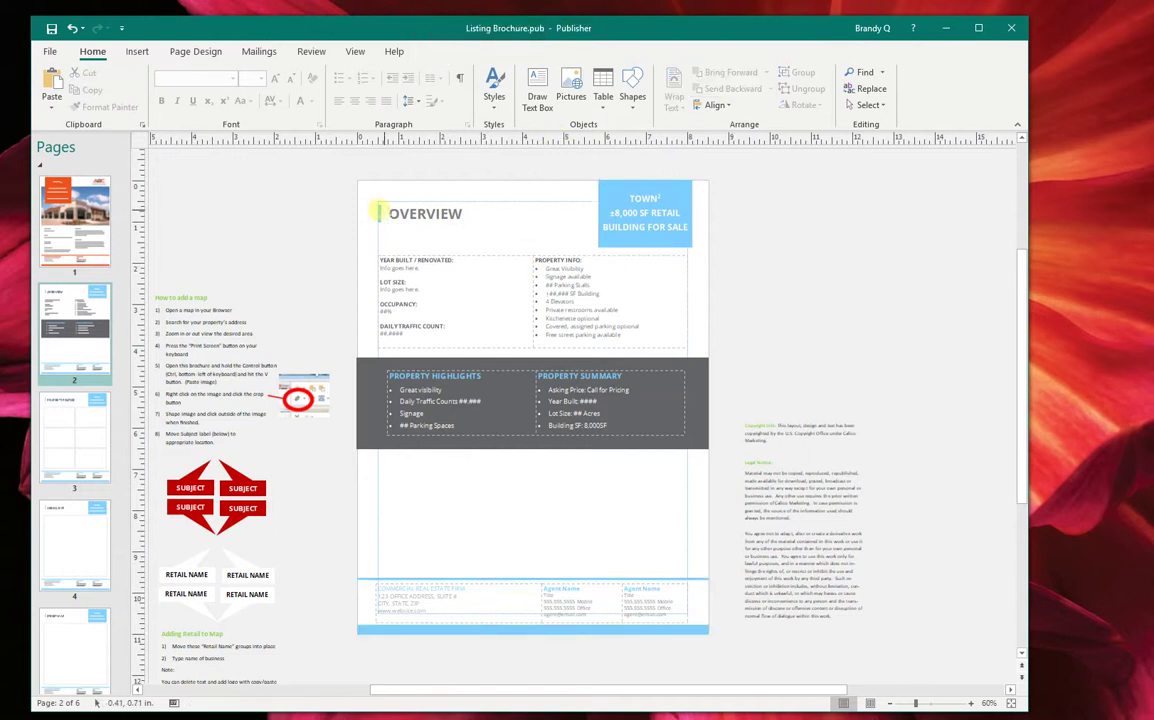
pyautogui.click(378, 212)
pyautogui.keyDown('shift'); pyautogui.click(620, 200); pyautogui.keyUp('shift')
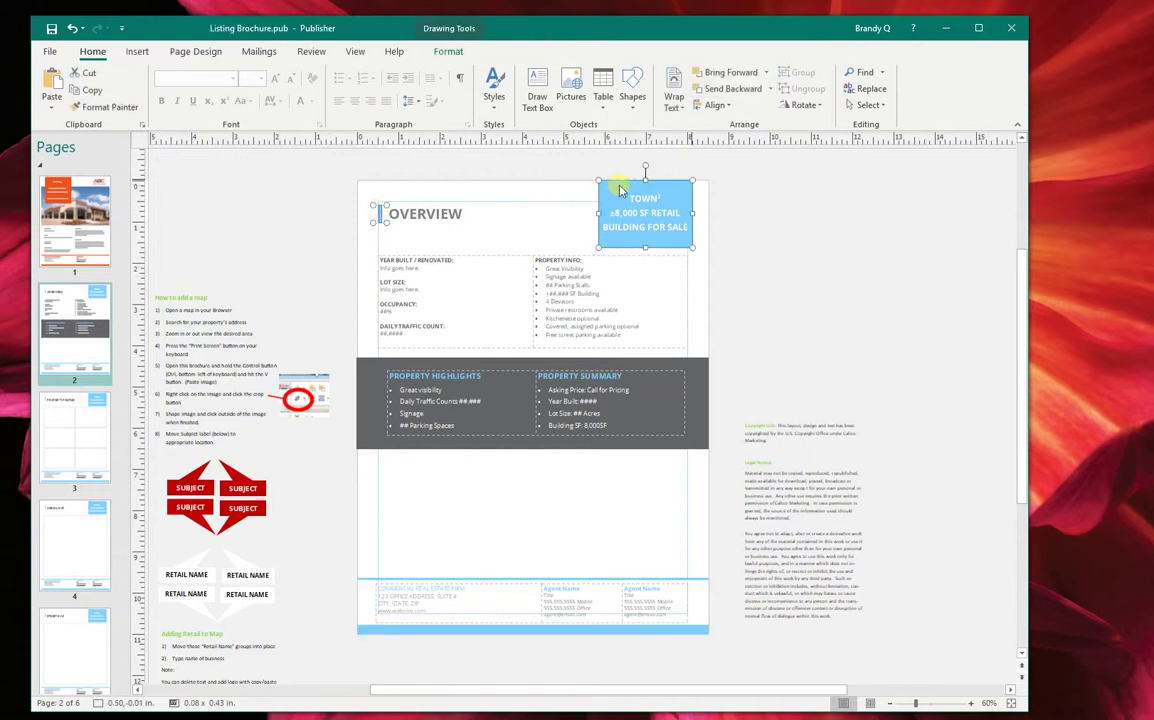
pyautogui.click(449, 51)
pyautogui.click(466, 73)
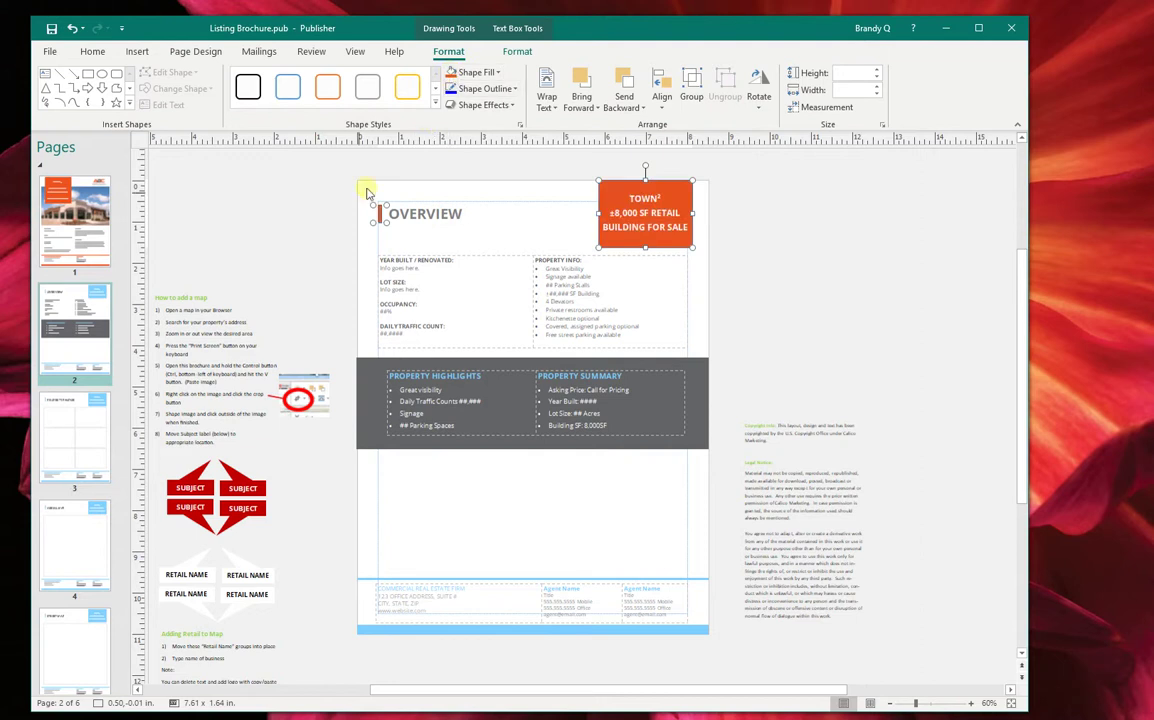
pyautogui.click(365, 367)
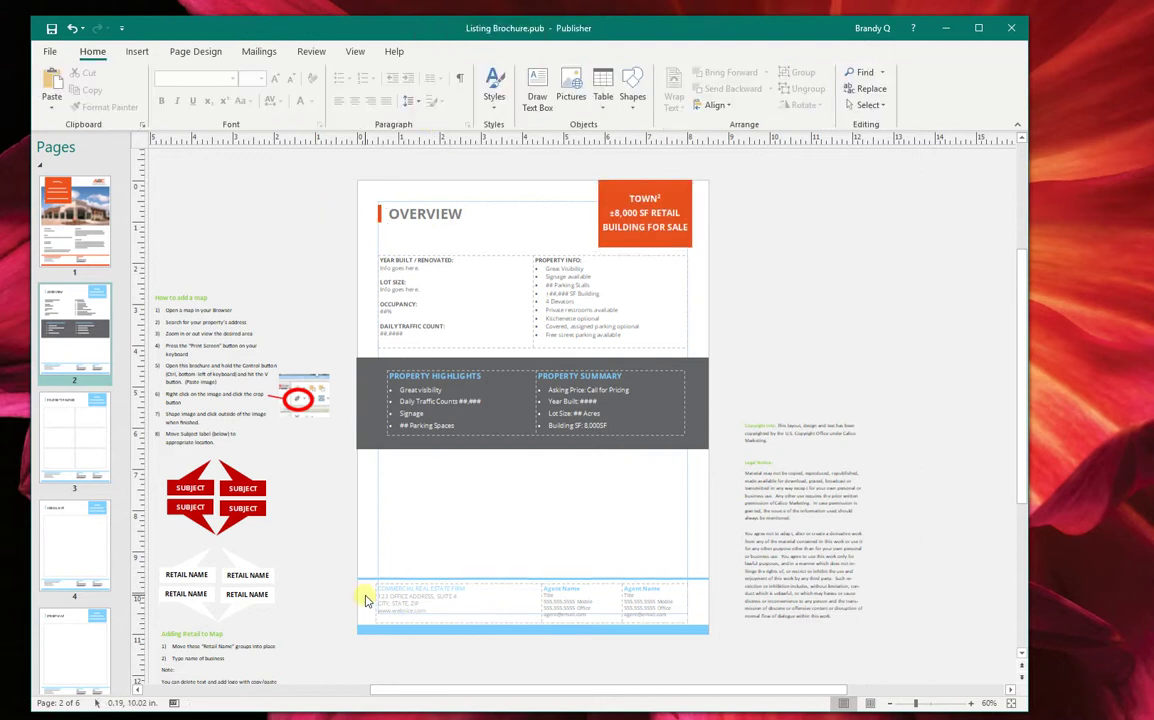
# Delete page 2's blue footer and copy page 1's orange footer and bar.
pyautogui.click(410, 626)
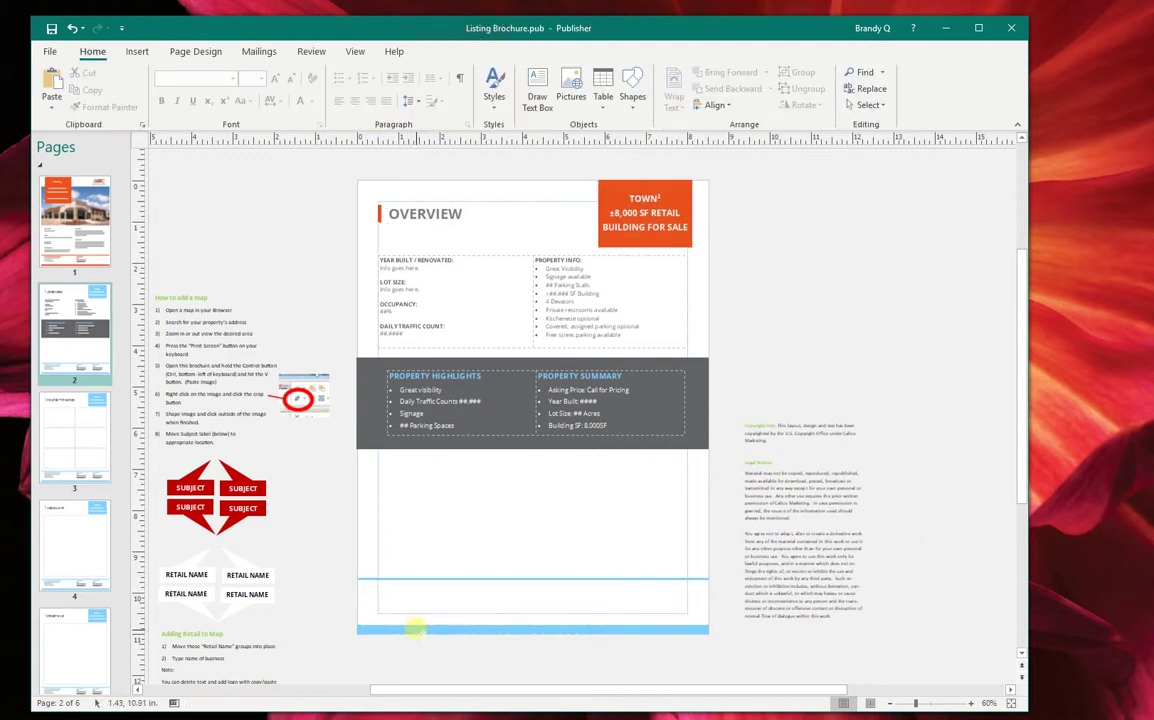
pyautogui.click(428, 580)
pyautogui.press('Delete')
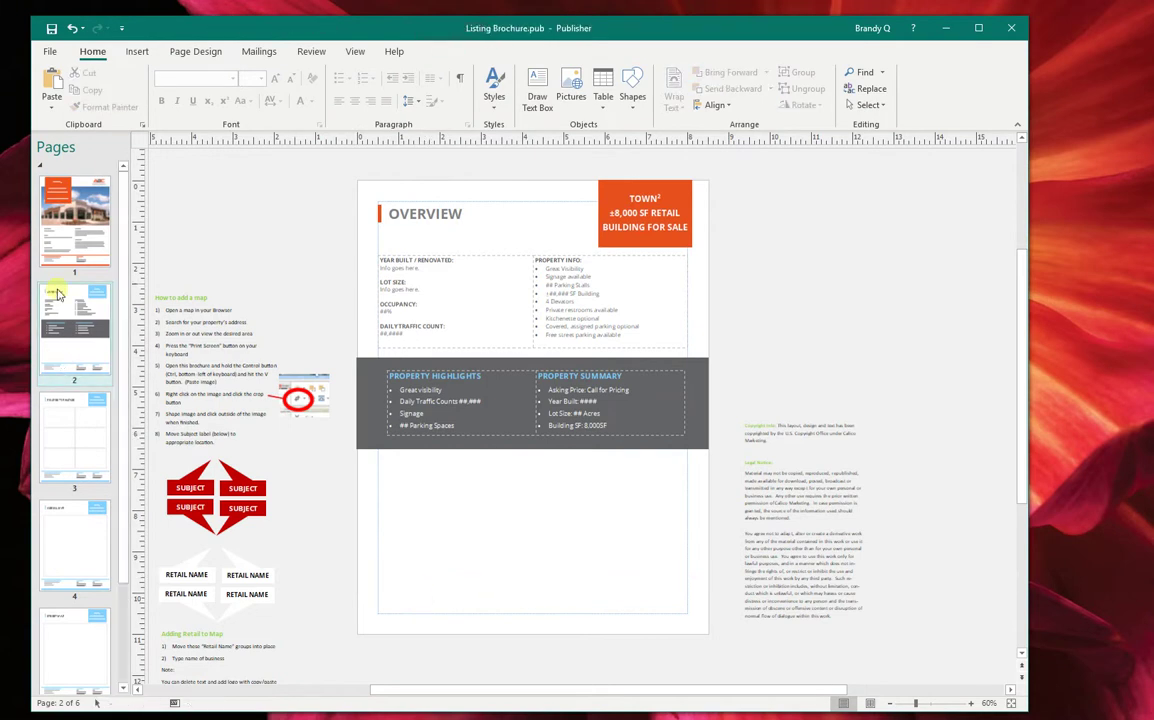
pyautogui.click(70, 235)
pyautogui.click(419, 629)
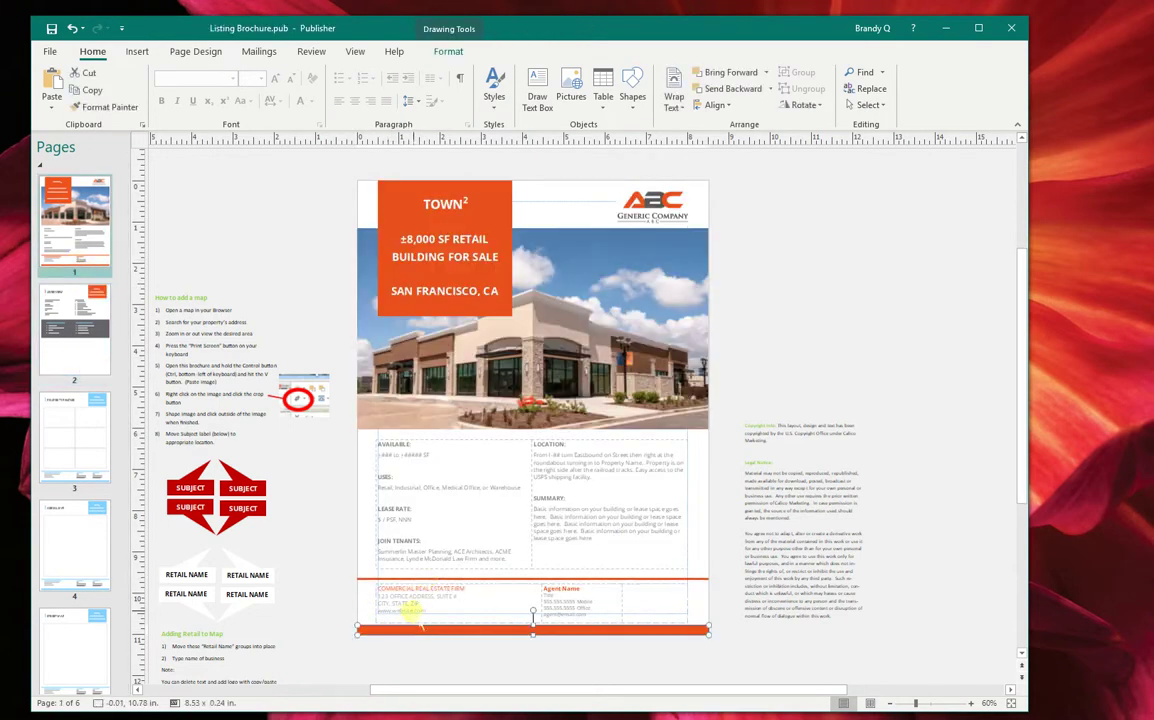
pyautogui.keyDown('shift'); pyautogui.click(413, 590); pyautogui.keyUp('shift')
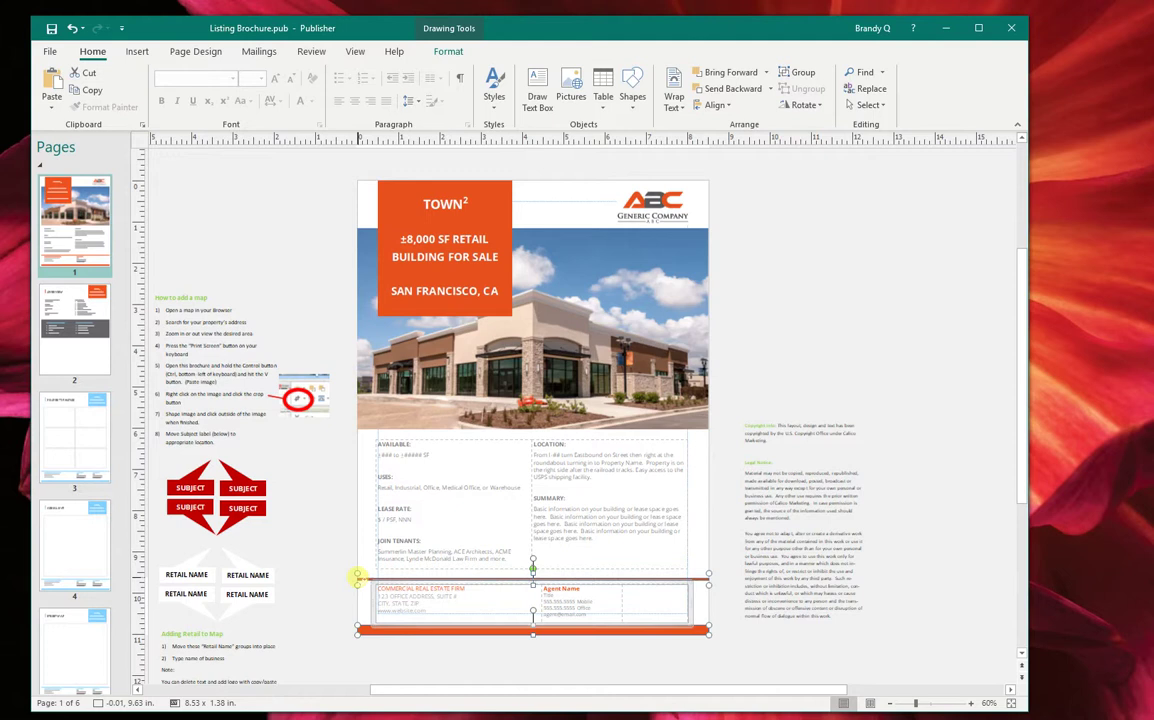
pyautogui.click(72, 320)
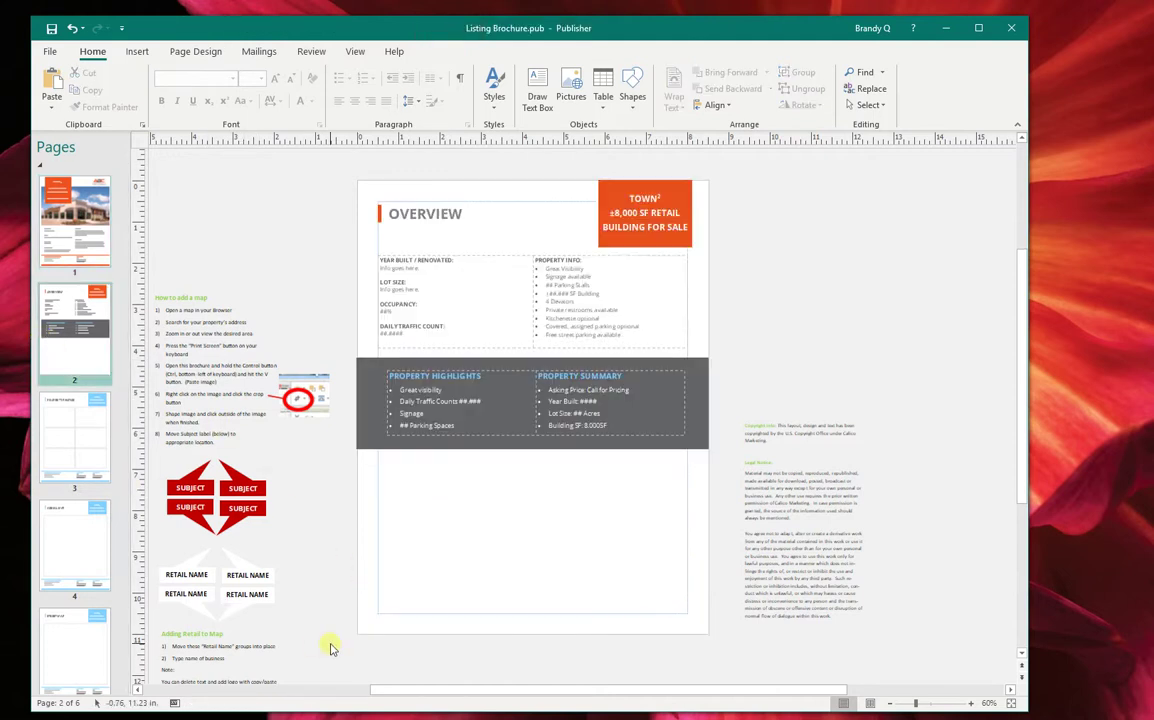
# Replace the Property Photos page's blue footer with the pasted orange footer.
pyautogui.click(76, 470)
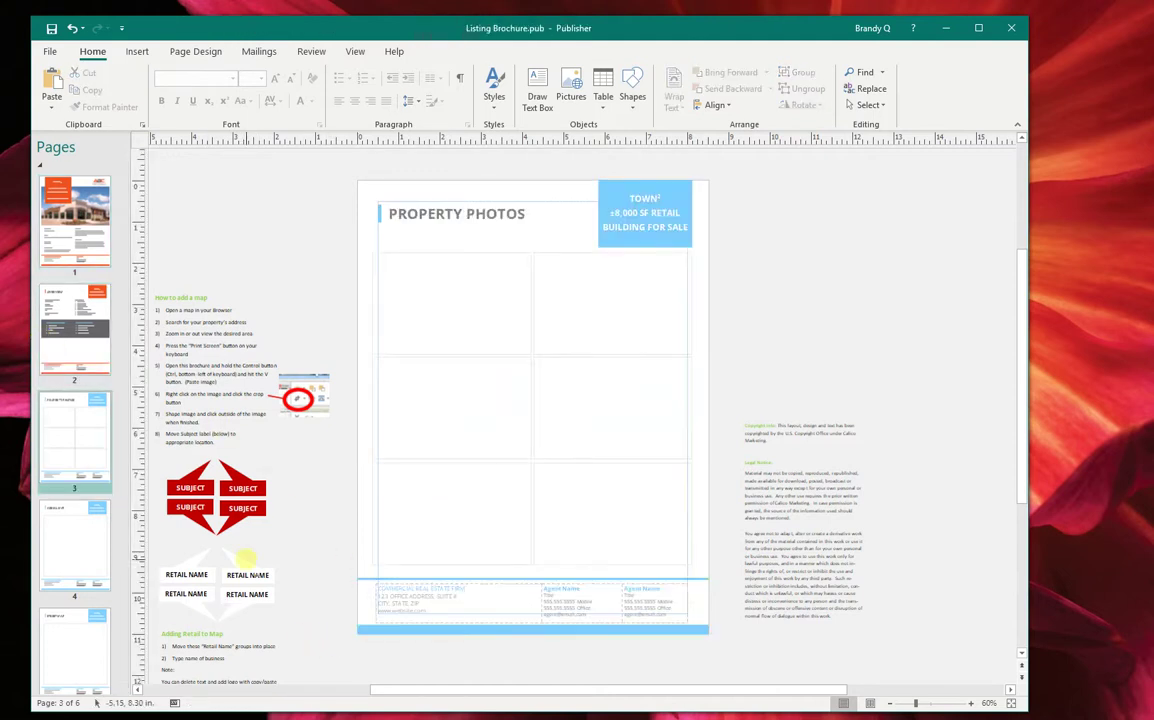
pyautogui.click(414, 624)
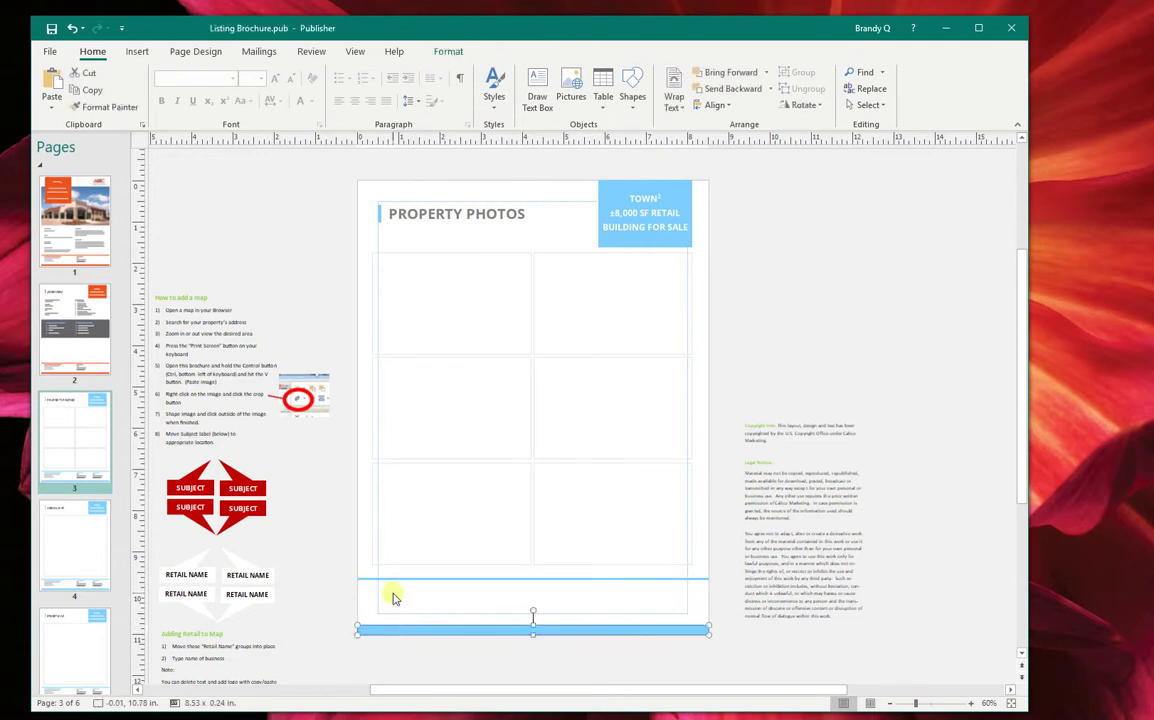
pyautogui.press('Delete')
pyautogui.hotkey('ctrl', 'v')
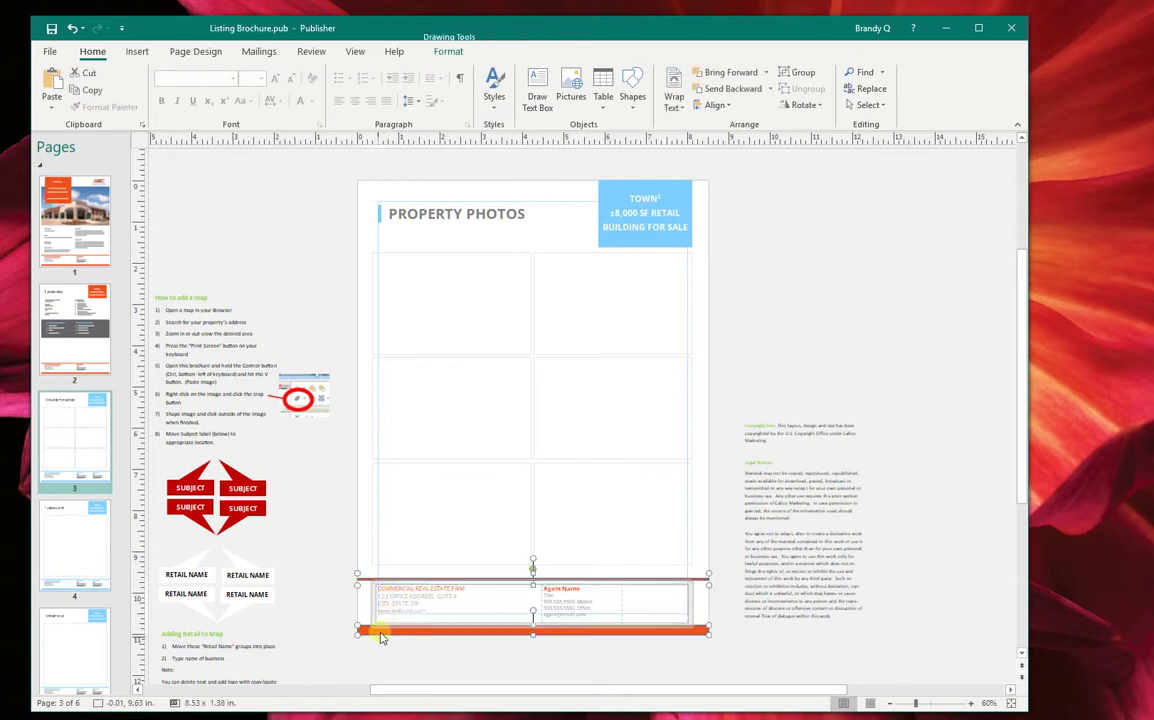
pyautogui.click(317, 644)
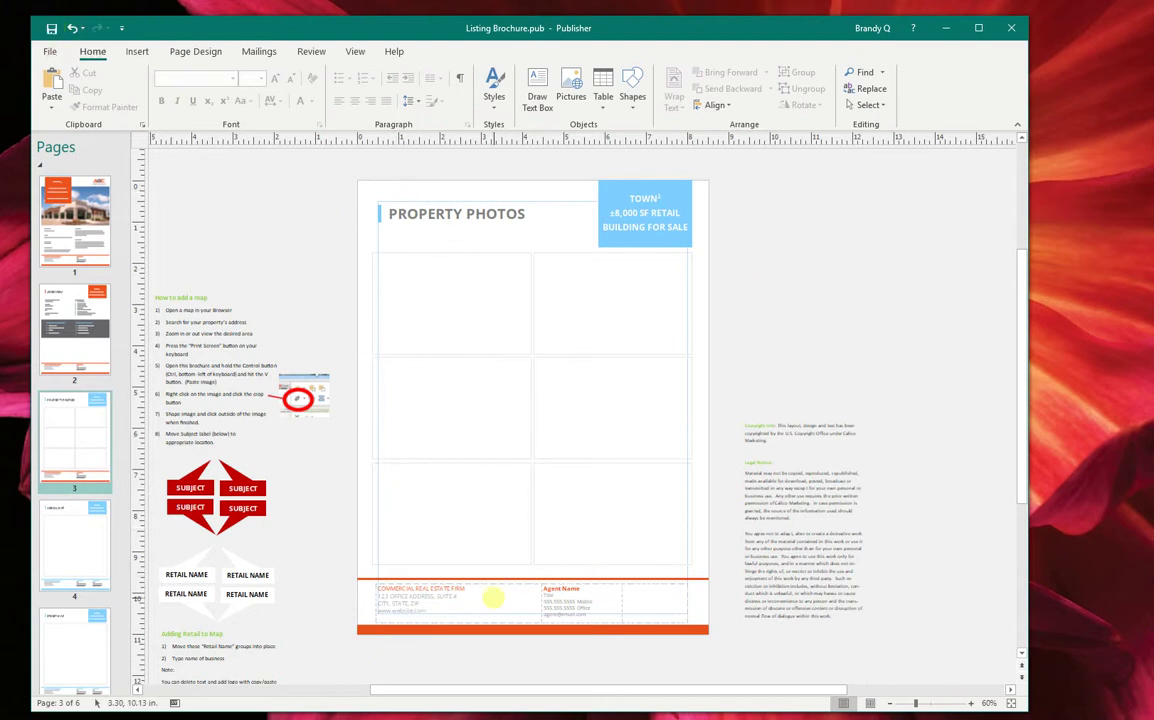
# Swap the Aerial Map page's blue footer and bottom bar for the orange footer.
pyautogui.click(77, 570)
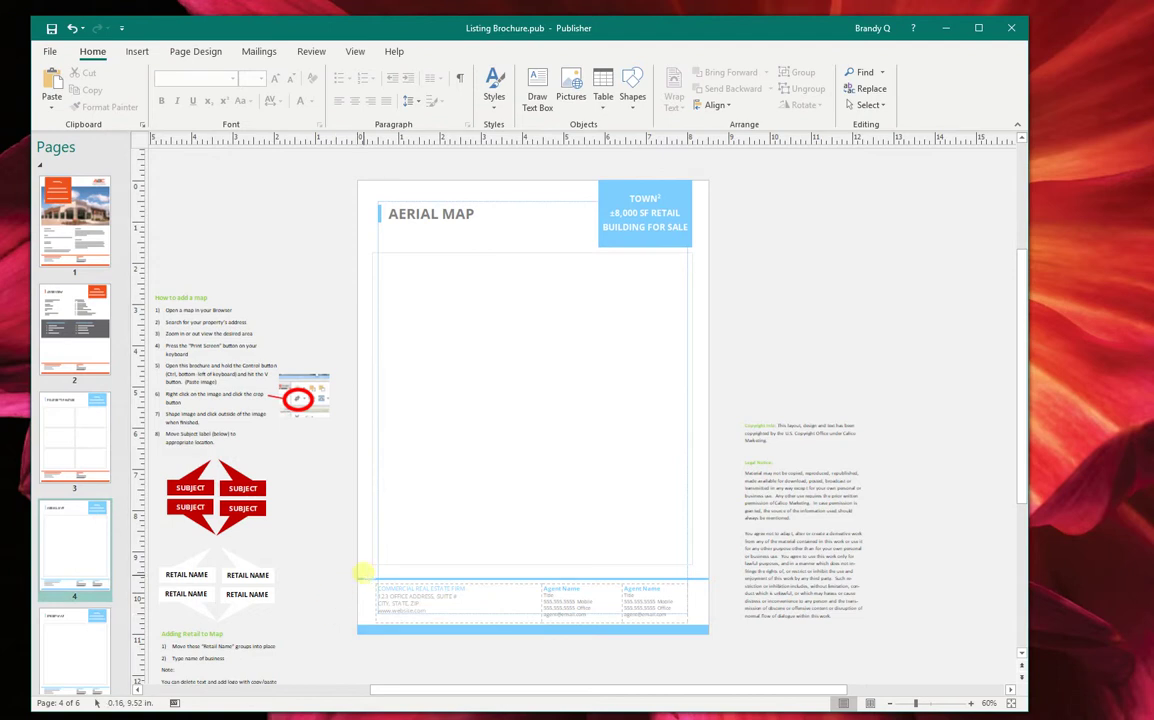
pyautogui.click(362, 572)
pyautogui.press('Delete')
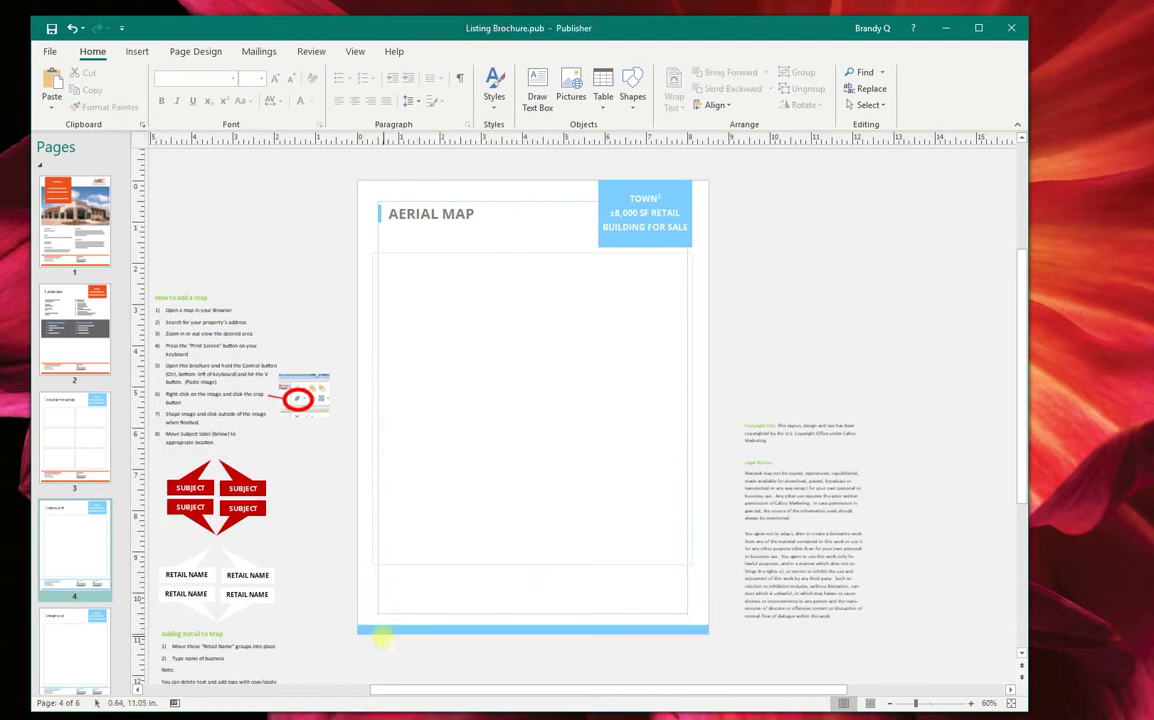
pyautogui.click(383, 632)
pyautogui.press('Delete')
pyautogui.hotkey('ctrl', 'v')
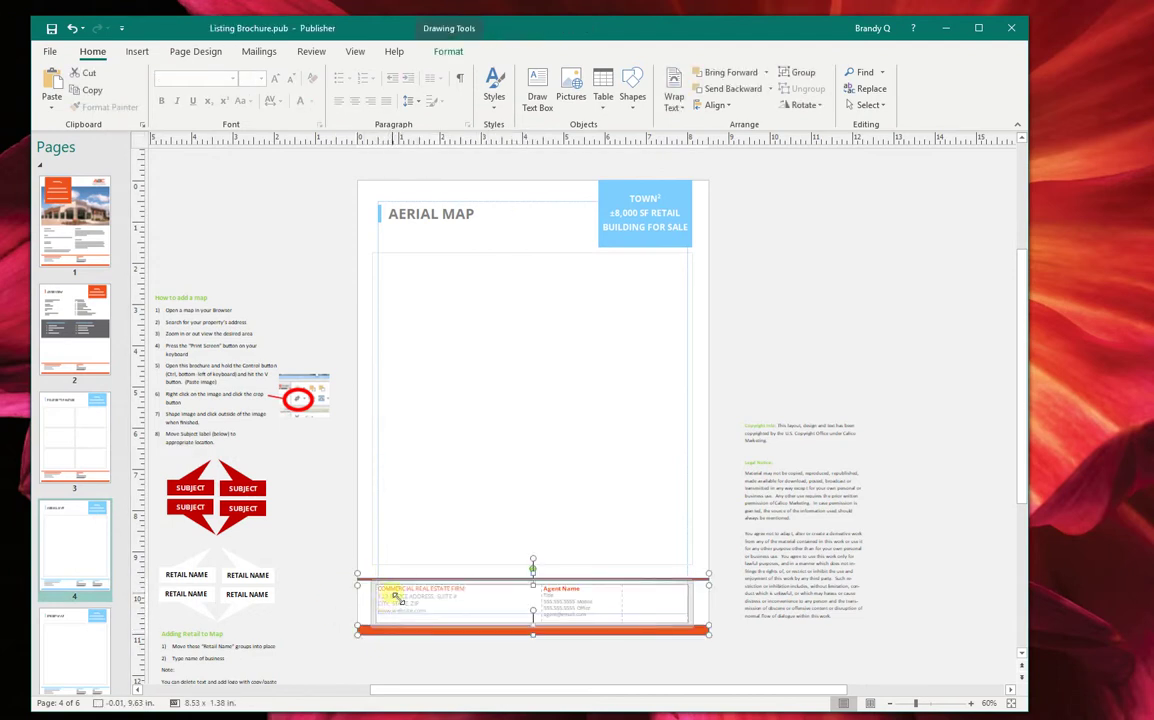
pyautogui.click(291, 470)
pyautogui.click(70, 435)
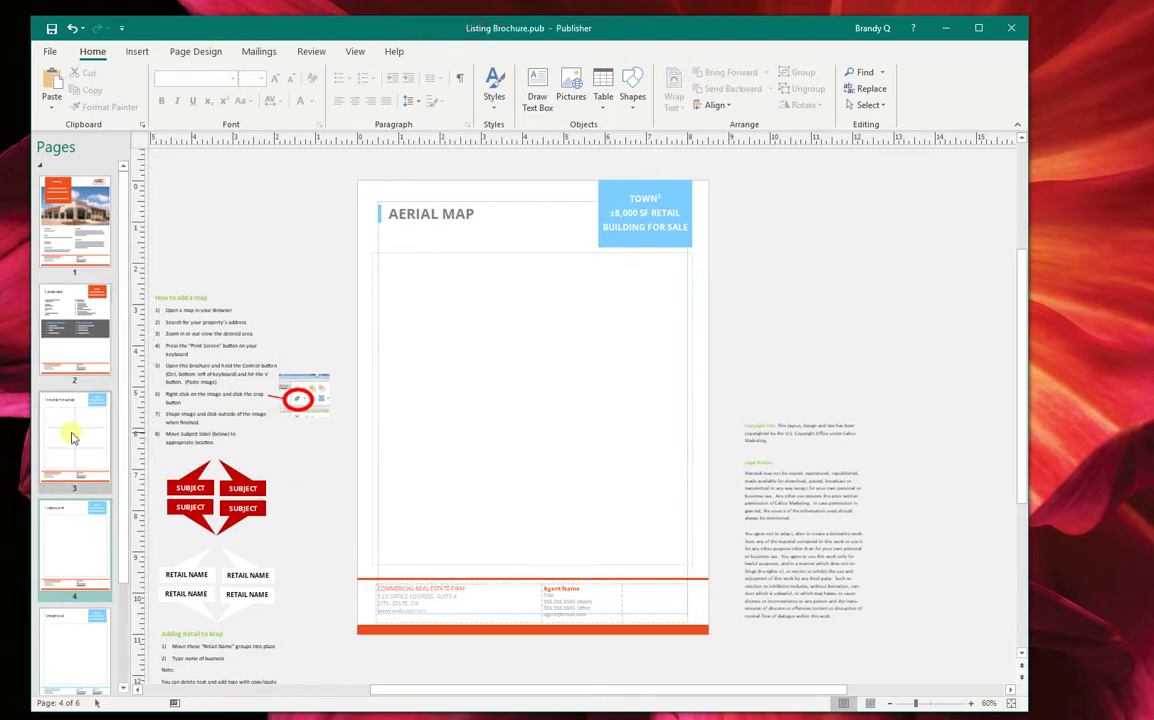
# Fill the accent bar and TOWN box on the PROPERTY PHOTOS page with orange.
pyautogui.click(378, 213)
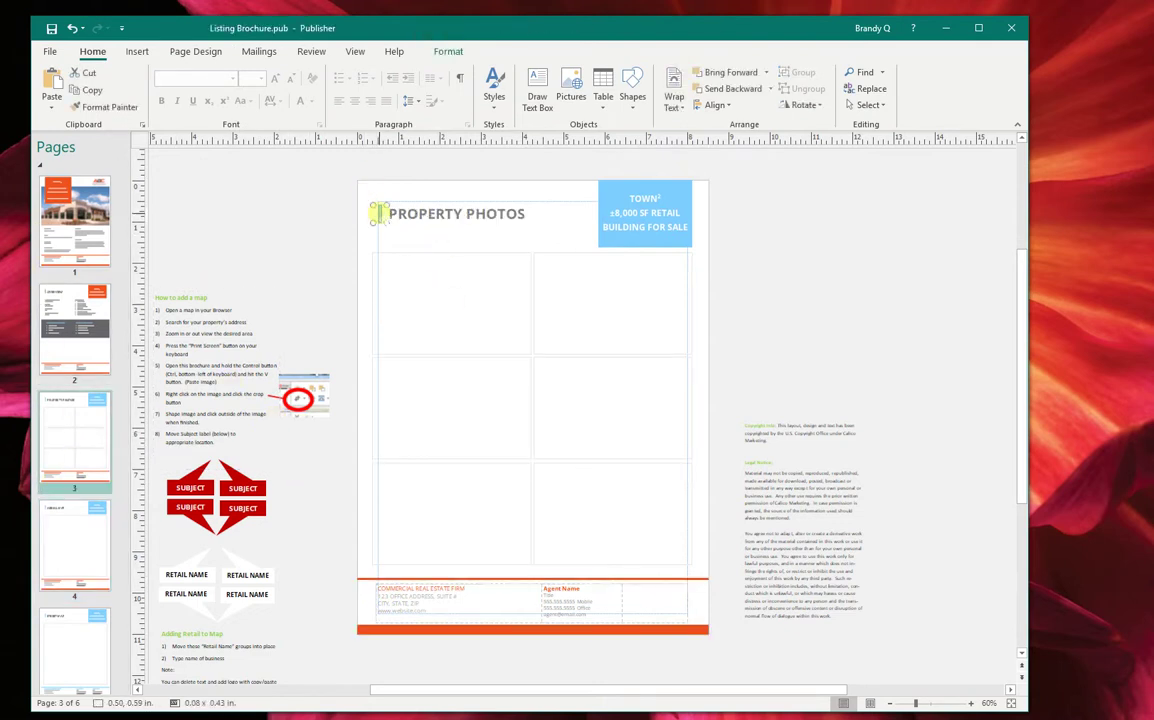
pyautogui.keyDown('shift'); pyautogui.click(622, 183); pyautogui.keyUp('shift')
pyautogui.click(448, 51)
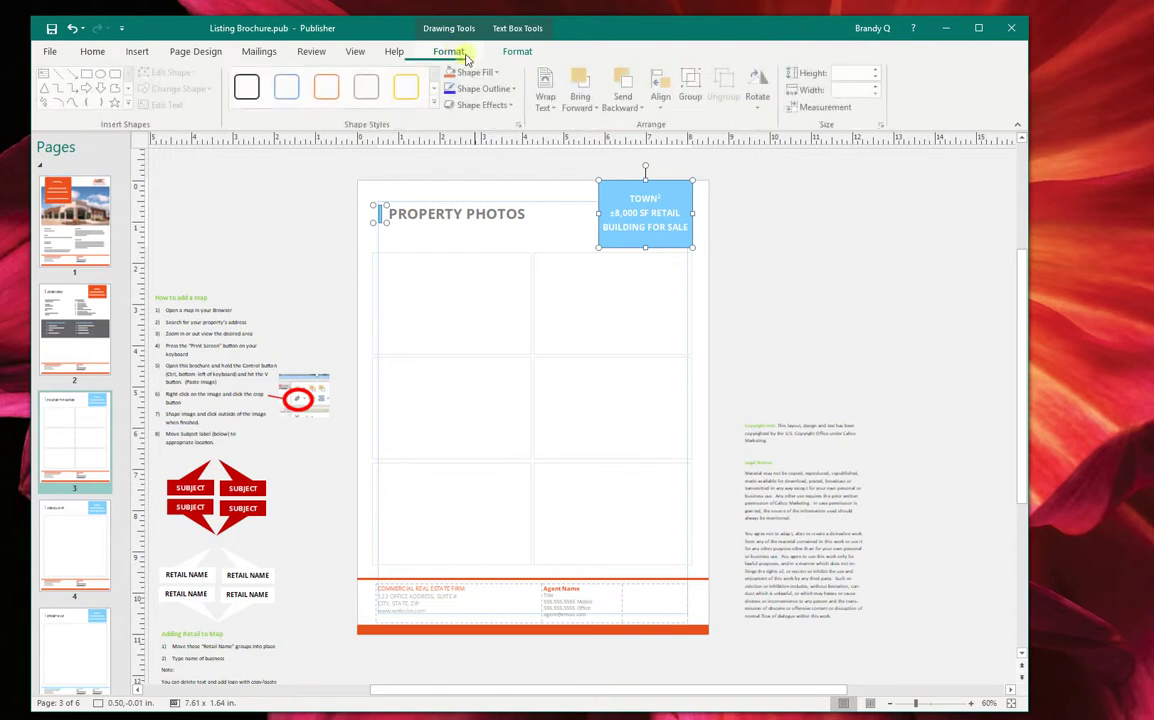
pyautogui.click(472, 73)
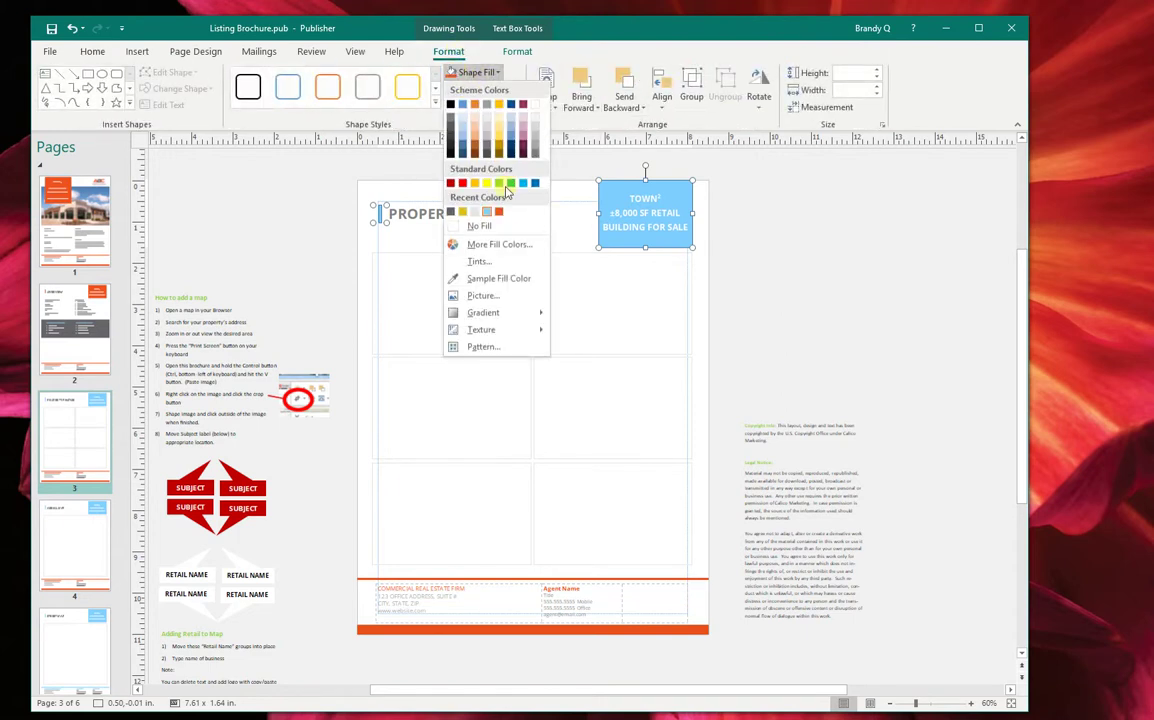
pyautogui.click(499, 212)
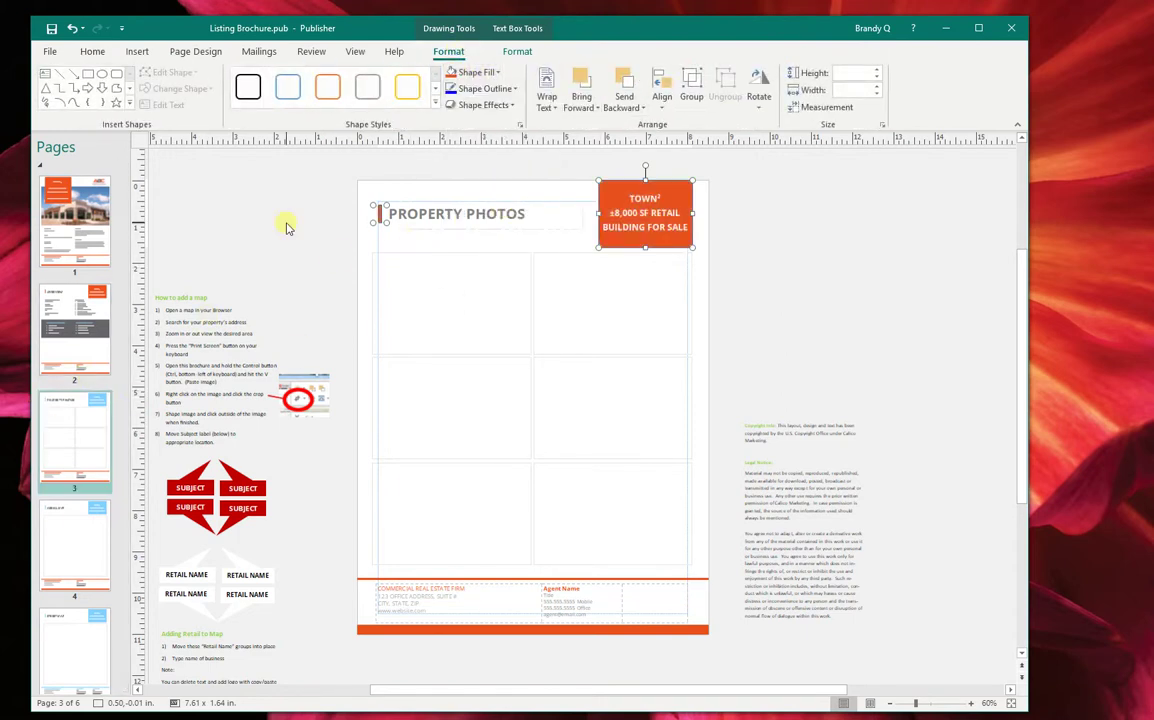
# On the Aerial Map page, select the accent bar and the TOWN box together.
pyautogui.click(76, 515)
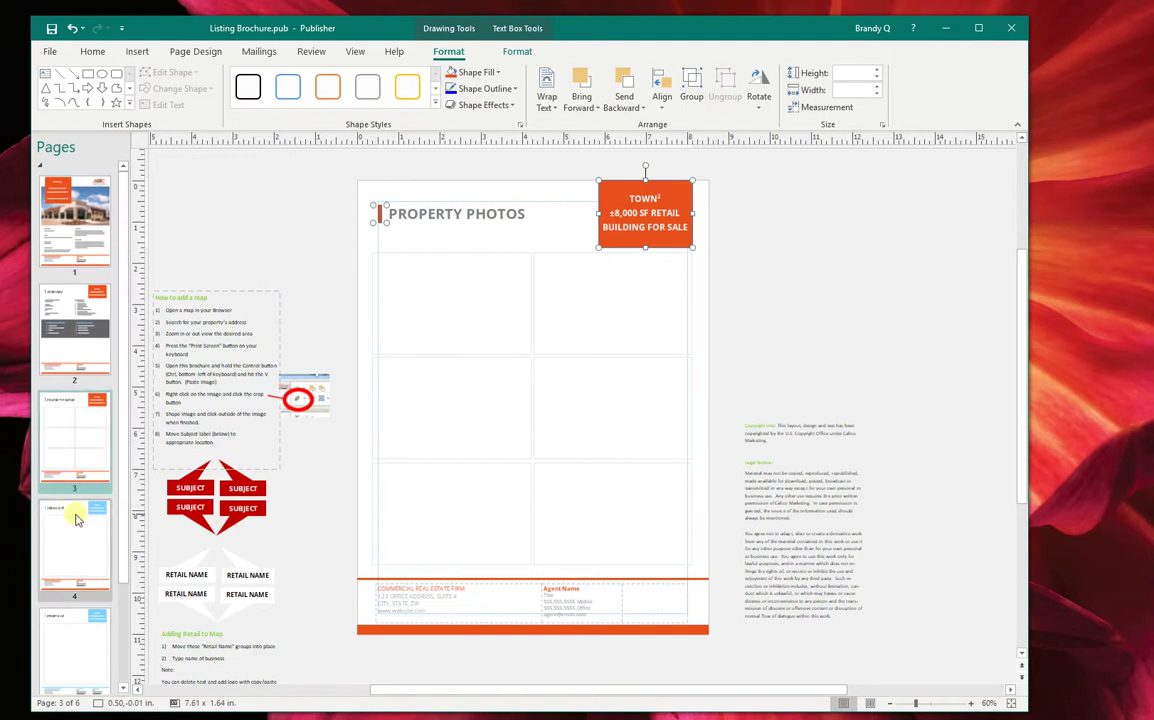
pyautogui.click(375, 217)
pyautogui.keyDown('shift'); pyautogui.click(600, 196); pyautogui.keyUp('shift')
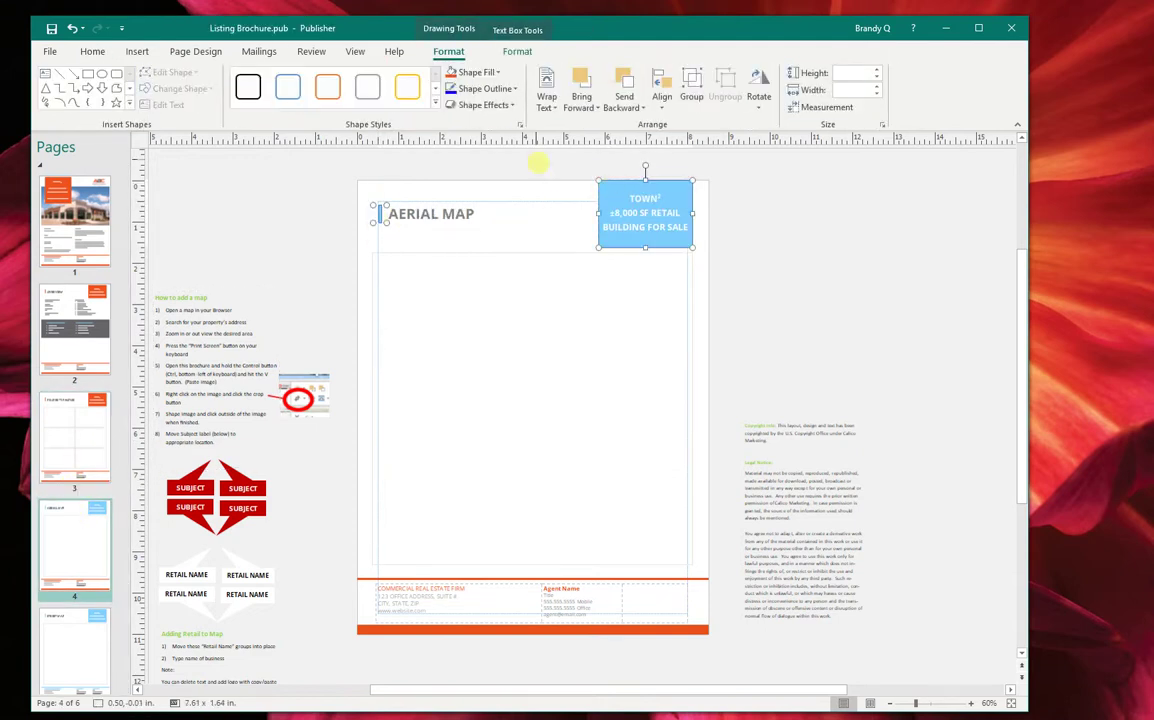
# On the Overview page, select the empty picture placeholder below Property Highlights.
pyautogui.click(327, 237)
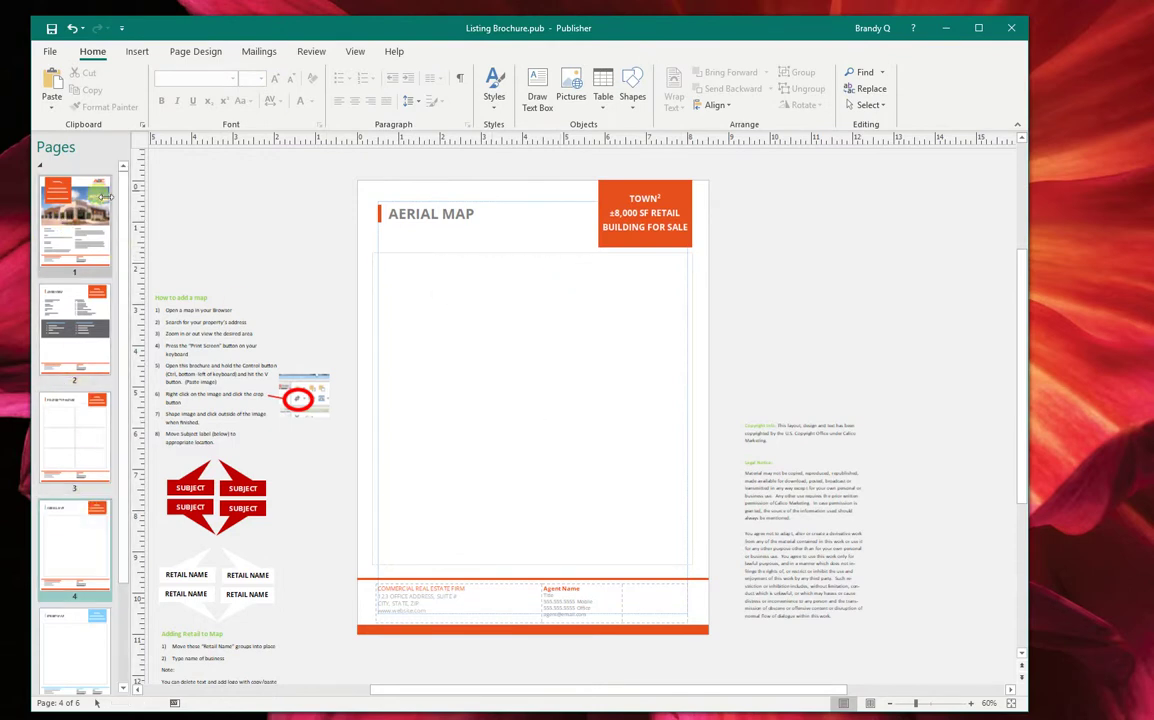
pyautogui.click(52, 345)
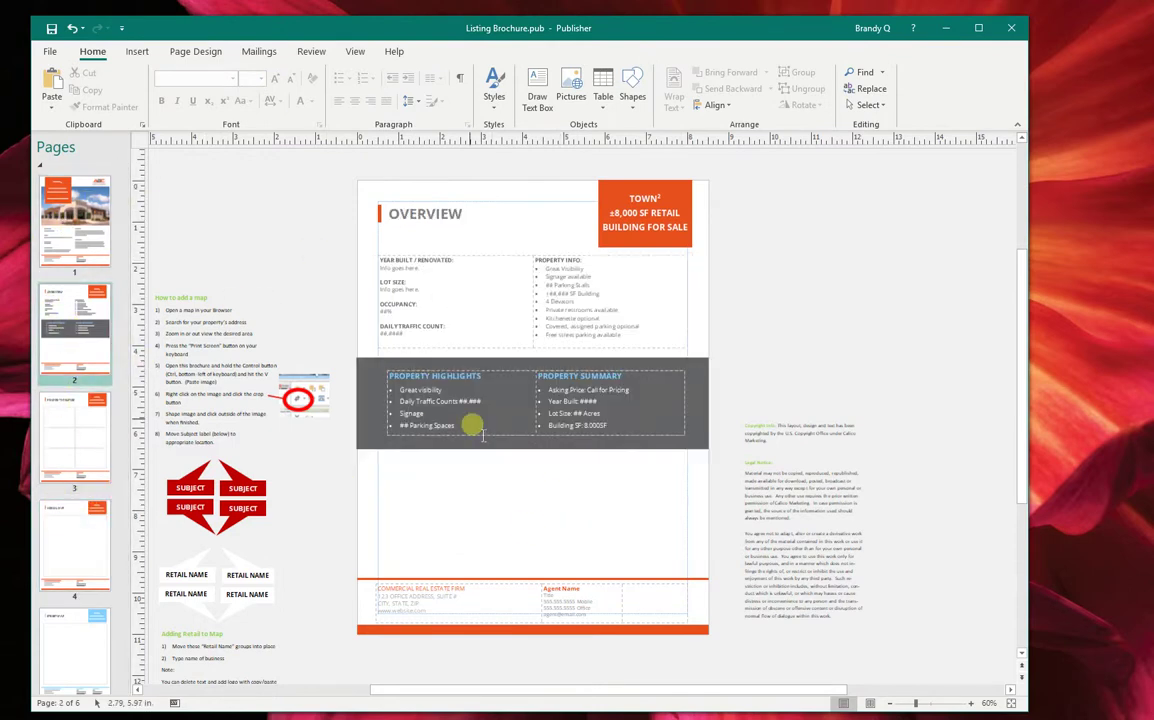
pyautogui.click(456, 546)
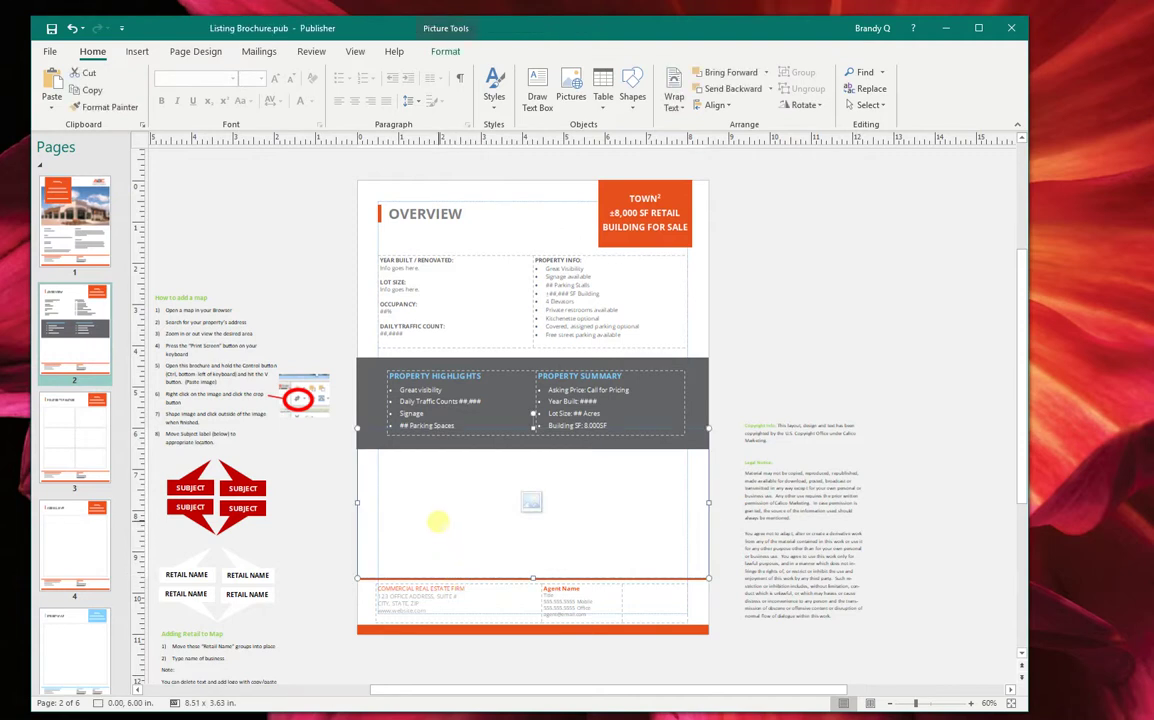
pyautogui.rightClick(503, 515)
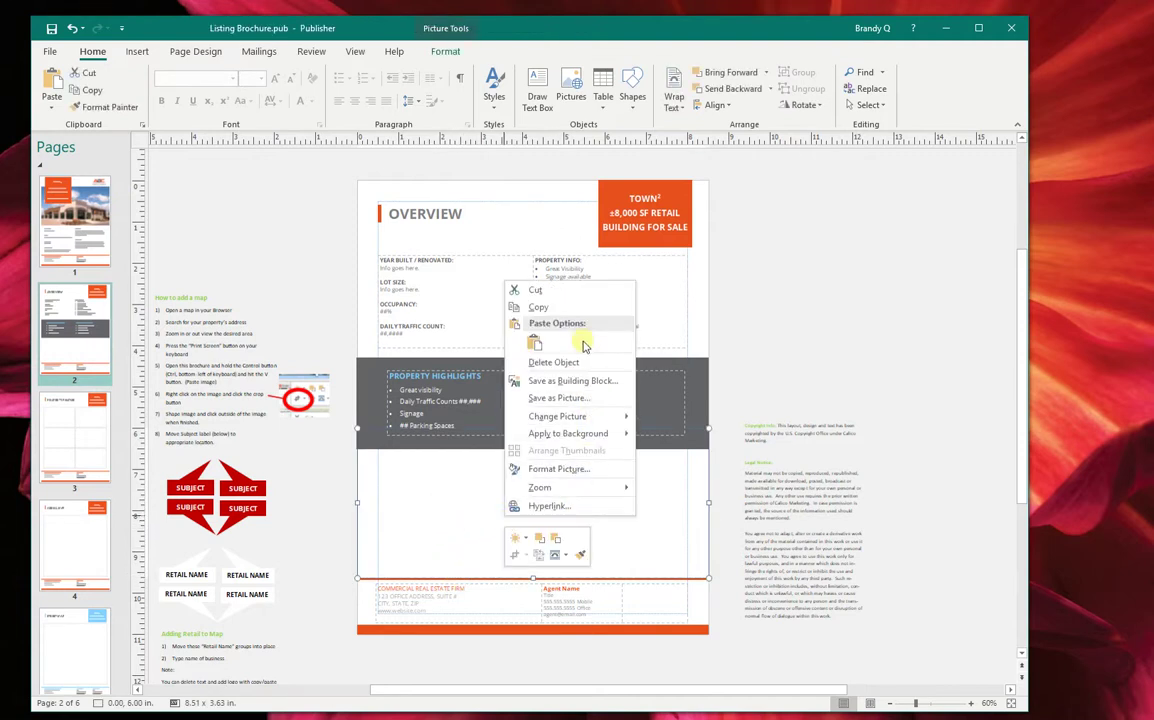
pyautogui.click(462, 480)
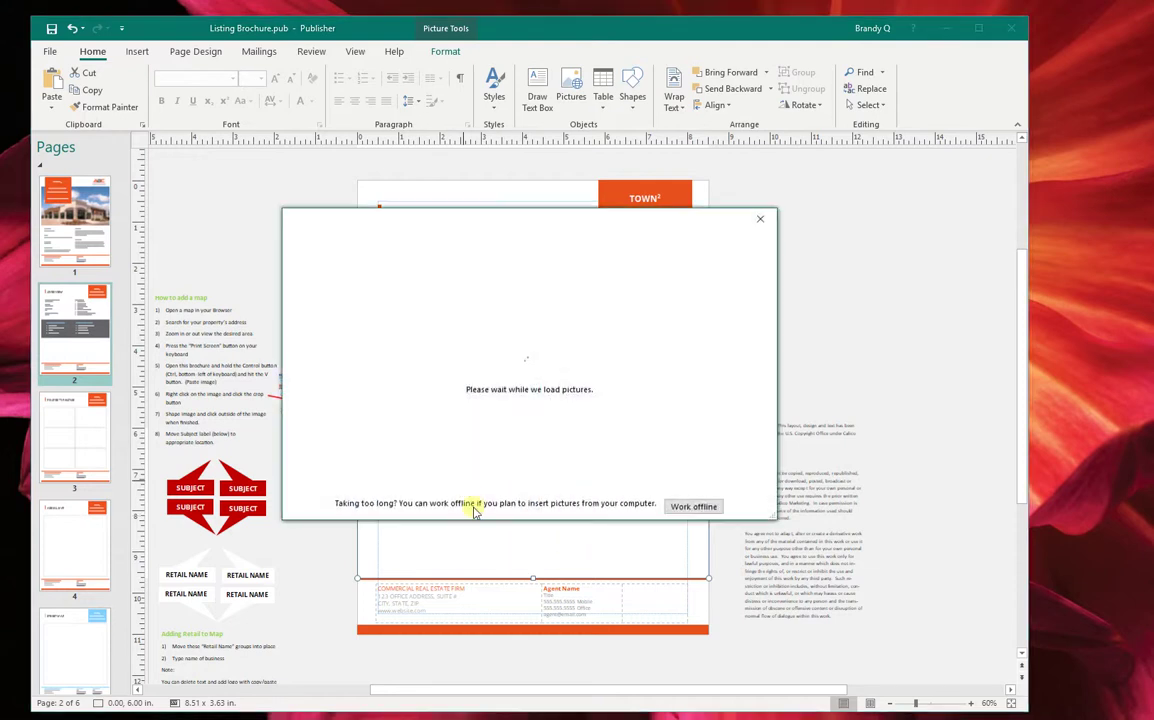
# Insert office photo shutterstock_125068145 into the placeholder and reposition it within its crop.
pyautogui.click(471, 300)
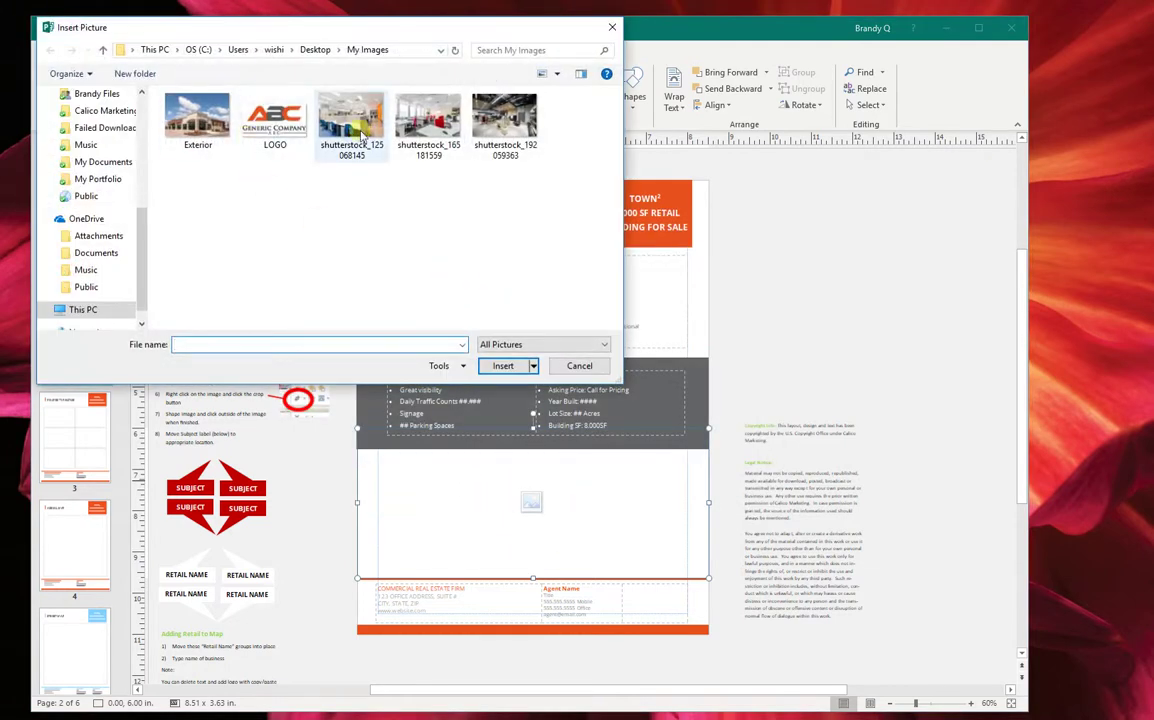
pyautogui.click(350, 122)
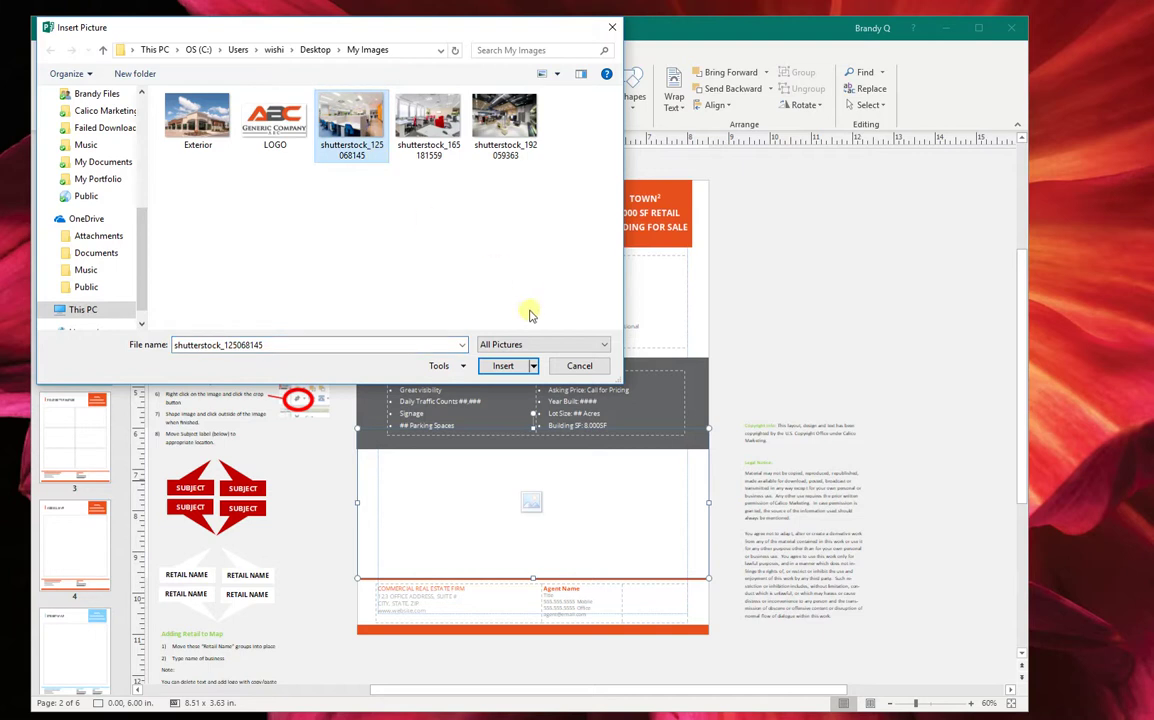
pyautogui.click(502, 366)
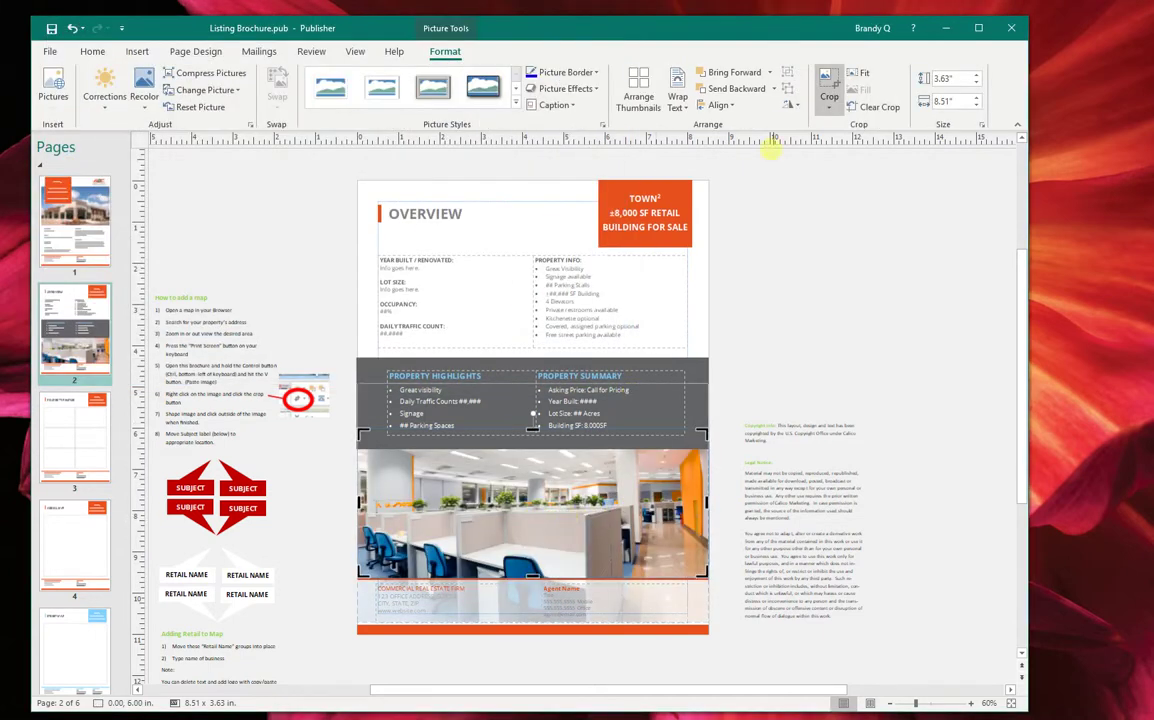
pyautogui.click(829, 90)
pyautogui.moveTo(534, 413); pyautogui.dragTo(548, 528)
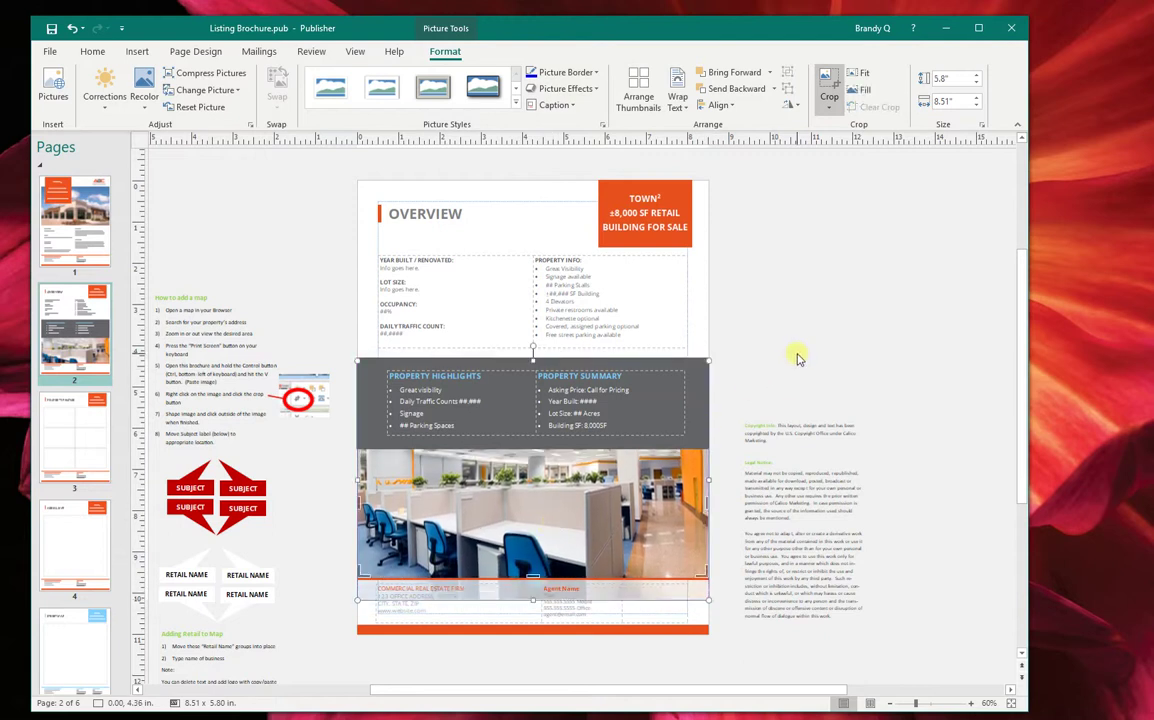
pyautogui.click(799, 355)
pyautogui.click(77, 440)
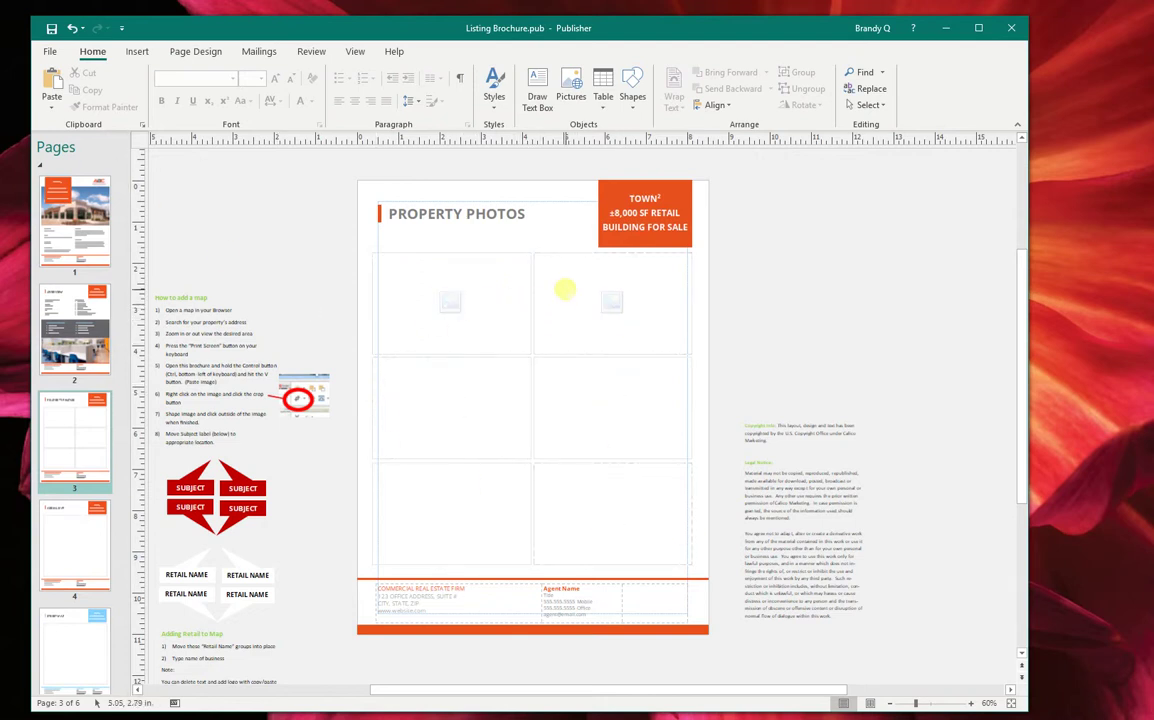
# Delete the empty photo placeholders on the PROPERTY PHOTOS page.
pyautogui.click(464, 425)
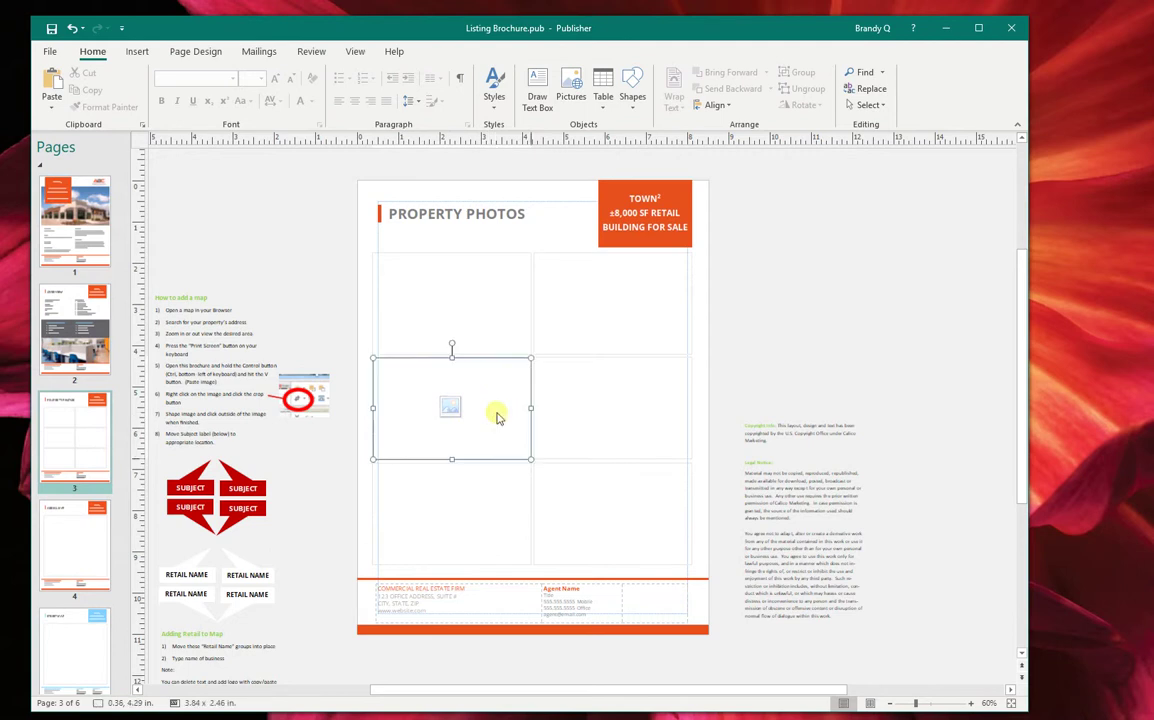
pyautogui.click(489, 327)
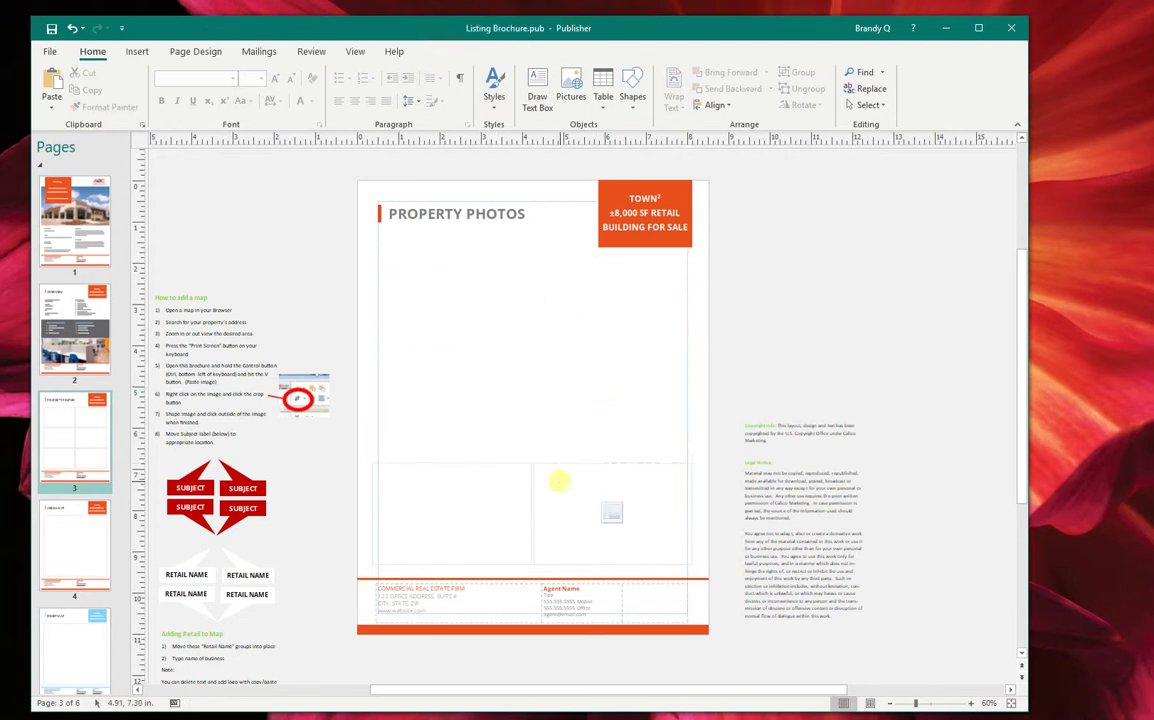
pyautogui.click(470, 508)
pyautogui.press('Delete')
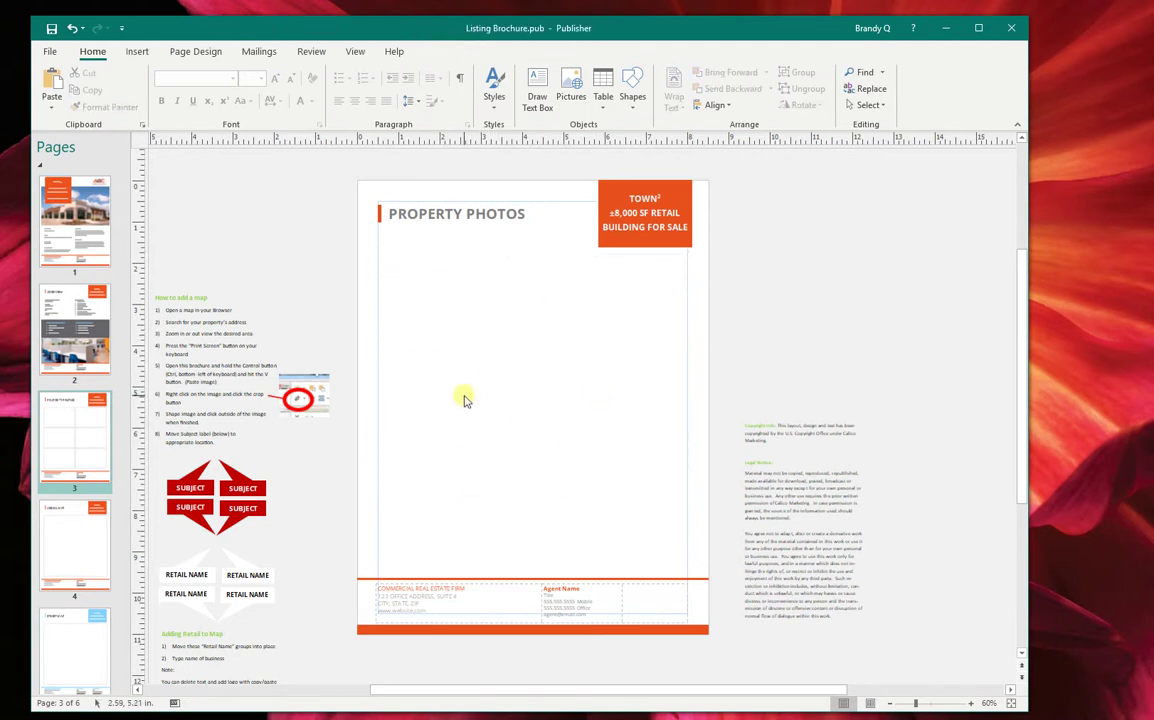
# Insert office photo shutterstock_165181559 and move it toward the top of the page.
pyautogui.click(140, 51)
pyautogui.click(170, 88)
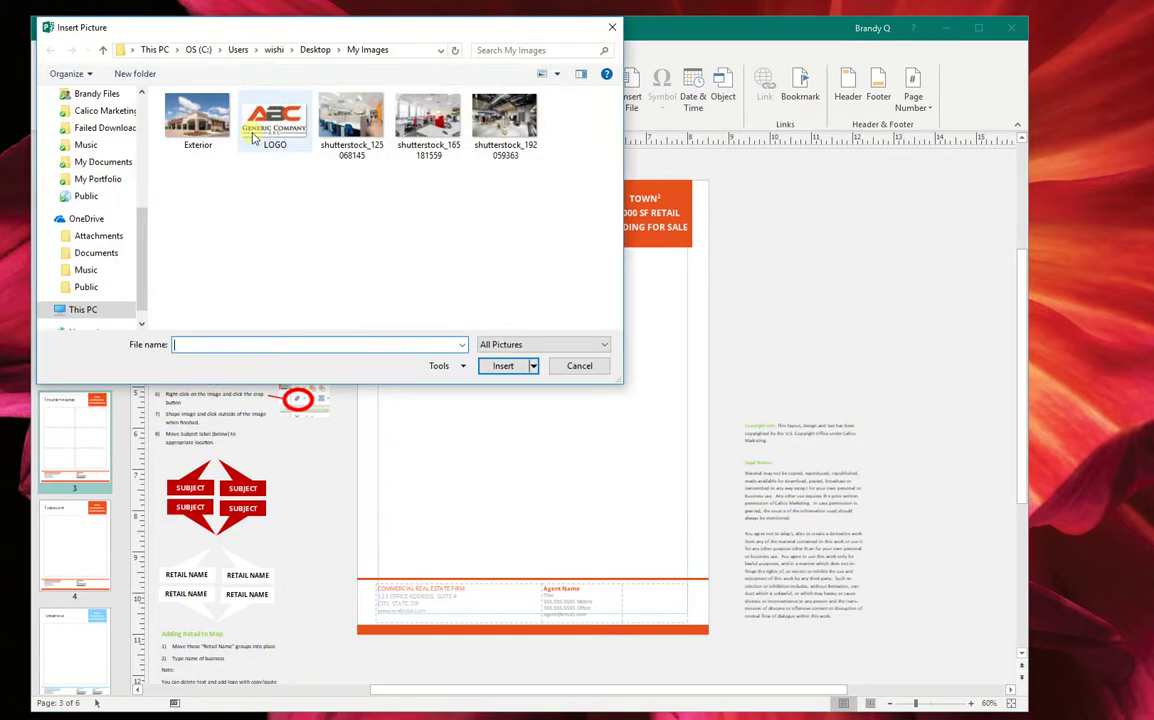
pyautogui.click(451, 137)
pyautogui.click(503, 366)
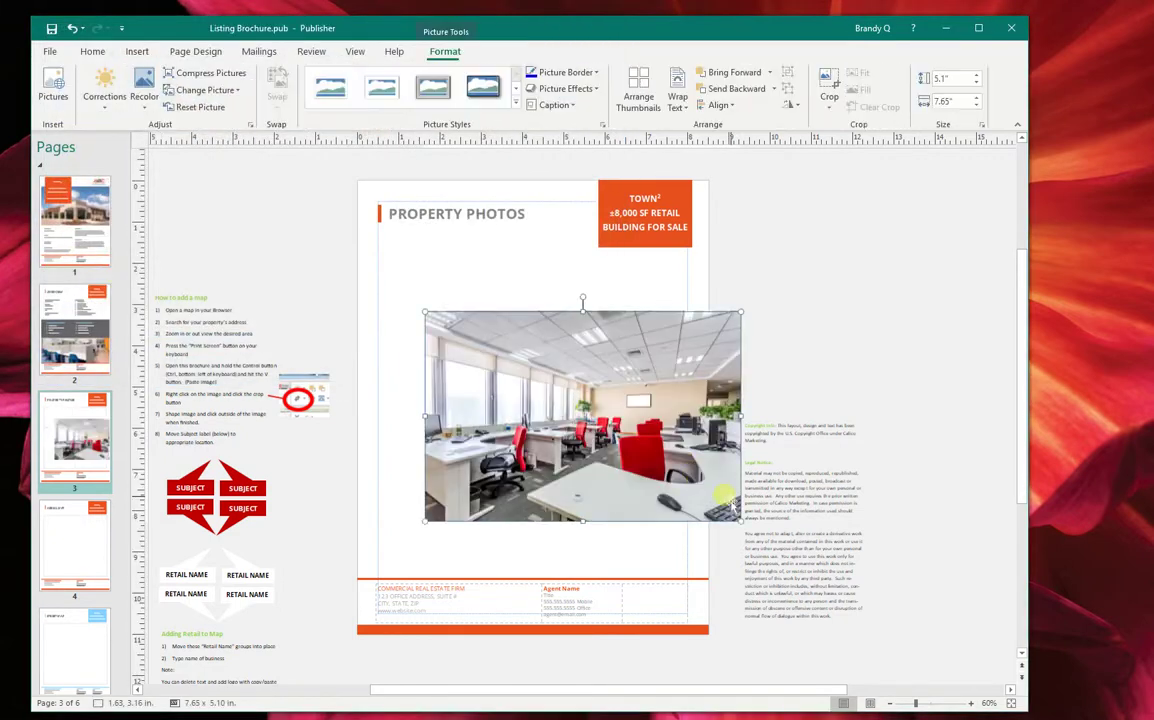
pyautogui.moveTo(732, 521); pyautogui.dragTo(689, 478)
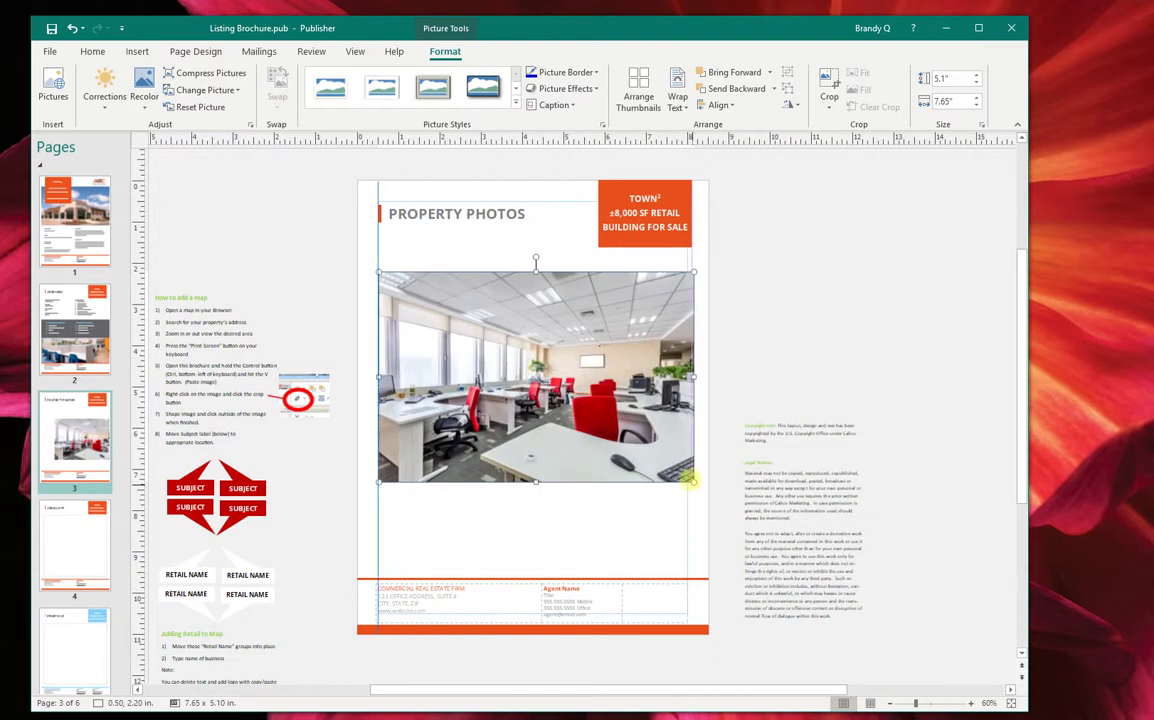
pyautogui.click(613, 541)
# Insert store photo shutterstock_192059363 and place it below the office photo.
pyautogui.click(137, 51)
pyautogui.click(170, 88)
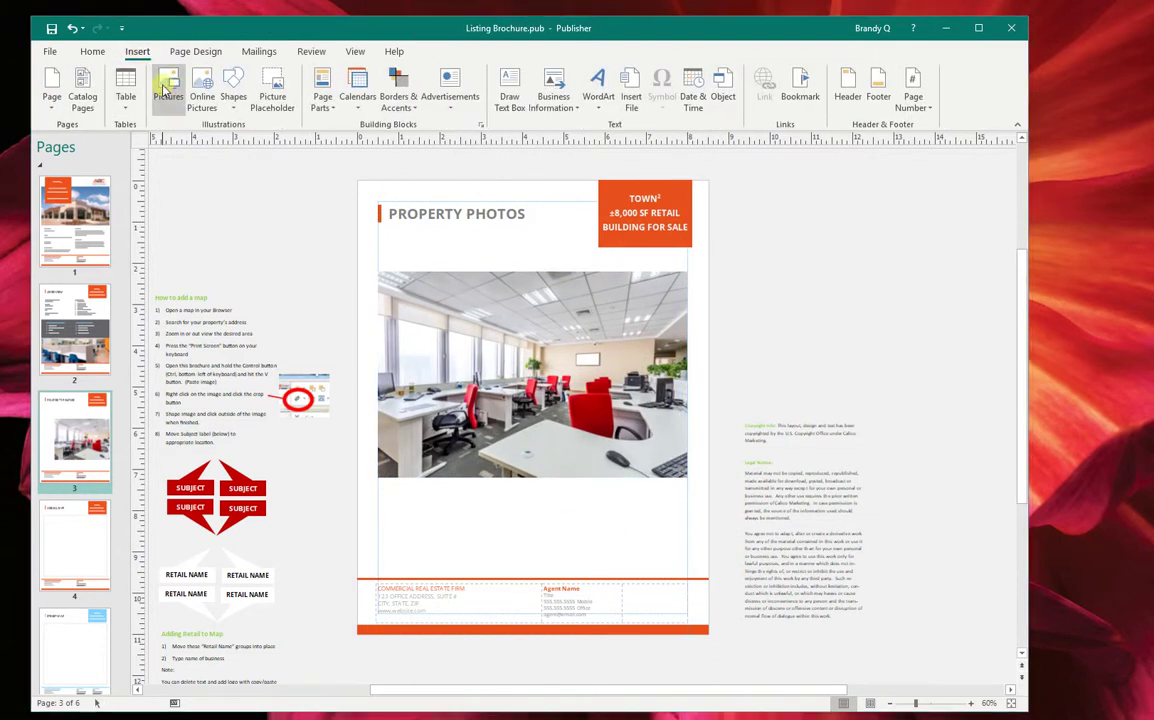
pyautogui.click(505, 122)
pyautogui.click(502, 366)
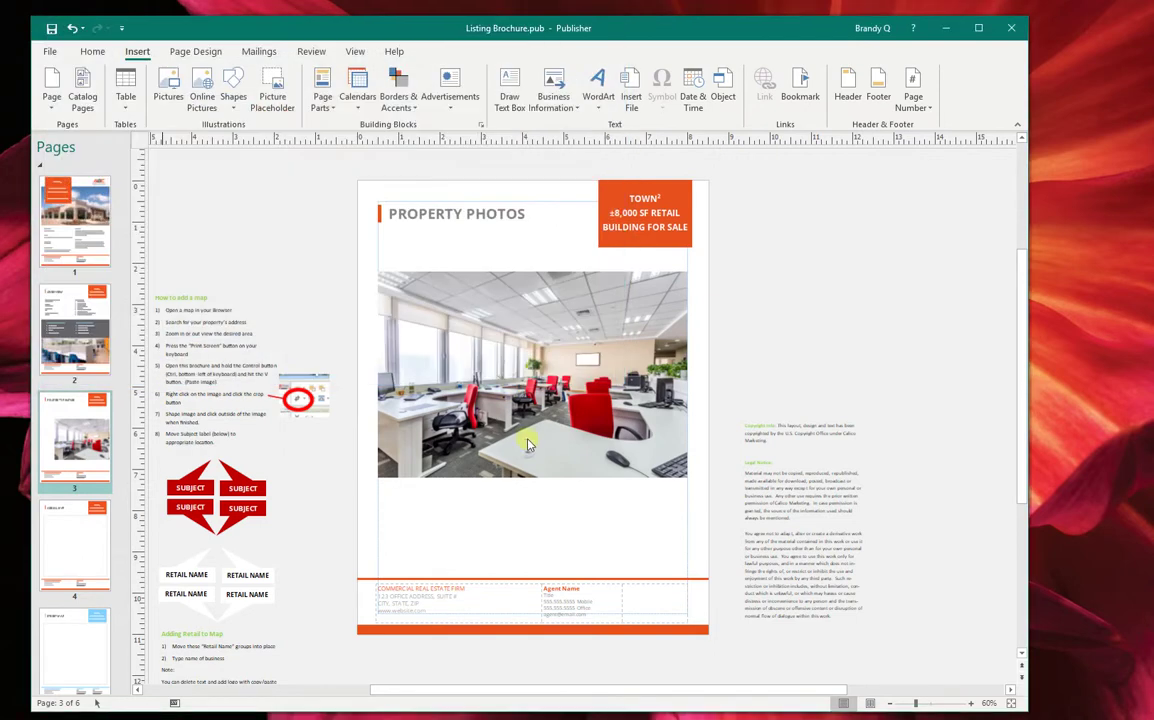
pyautogui.moveTo(523, 438); pyautogui.dragTo(451, 527)
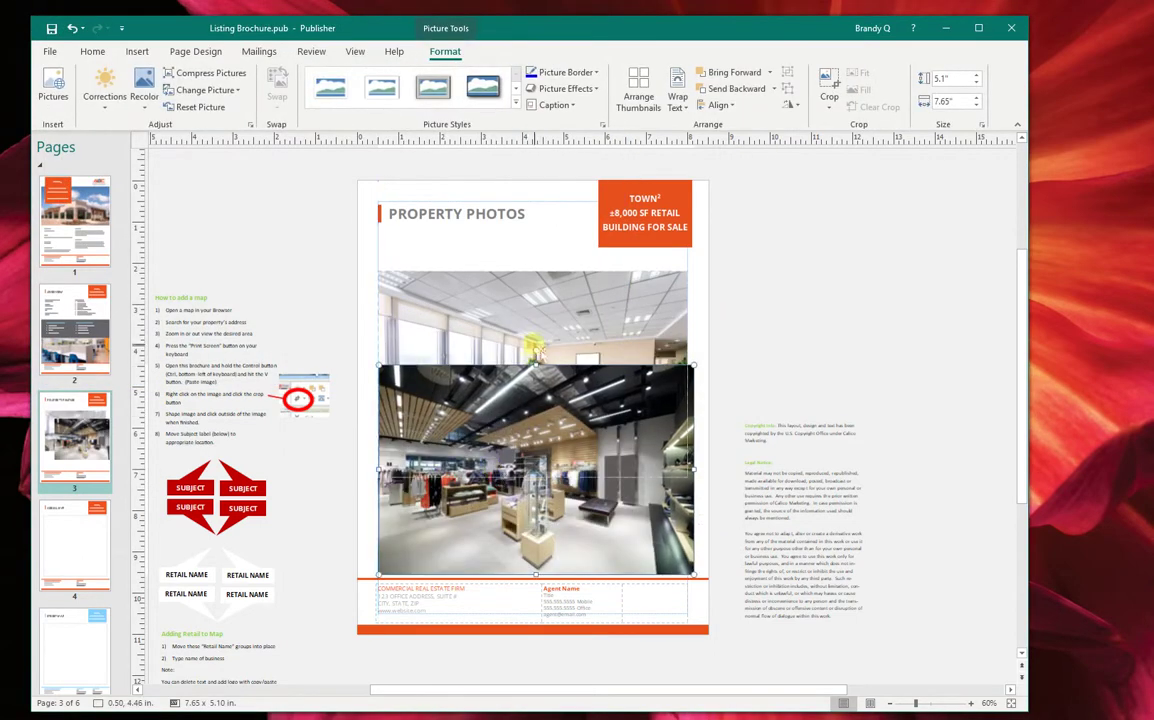
# Crop-reframe the office photo, crop the top off the store photo, and align them.
pyautogui.click(535, 305)
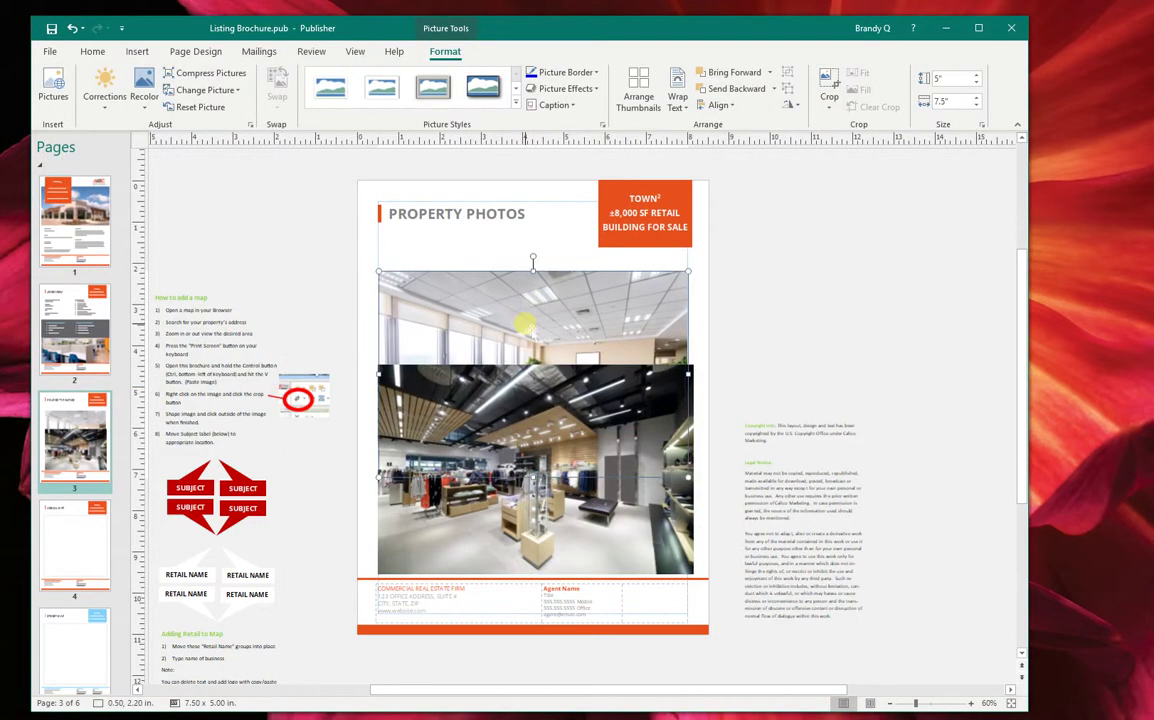
pyautogui.click(832, 80)
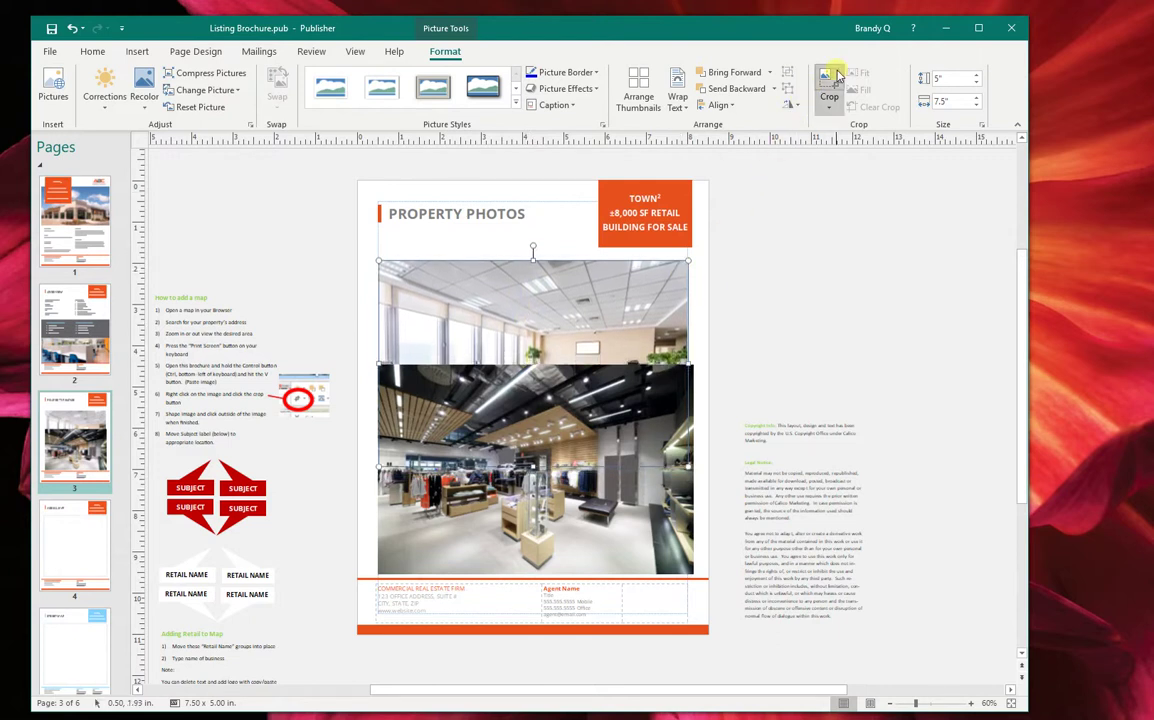
pyautogui.moveTo(537, 463); pyautogui.dragTo(527, 411)
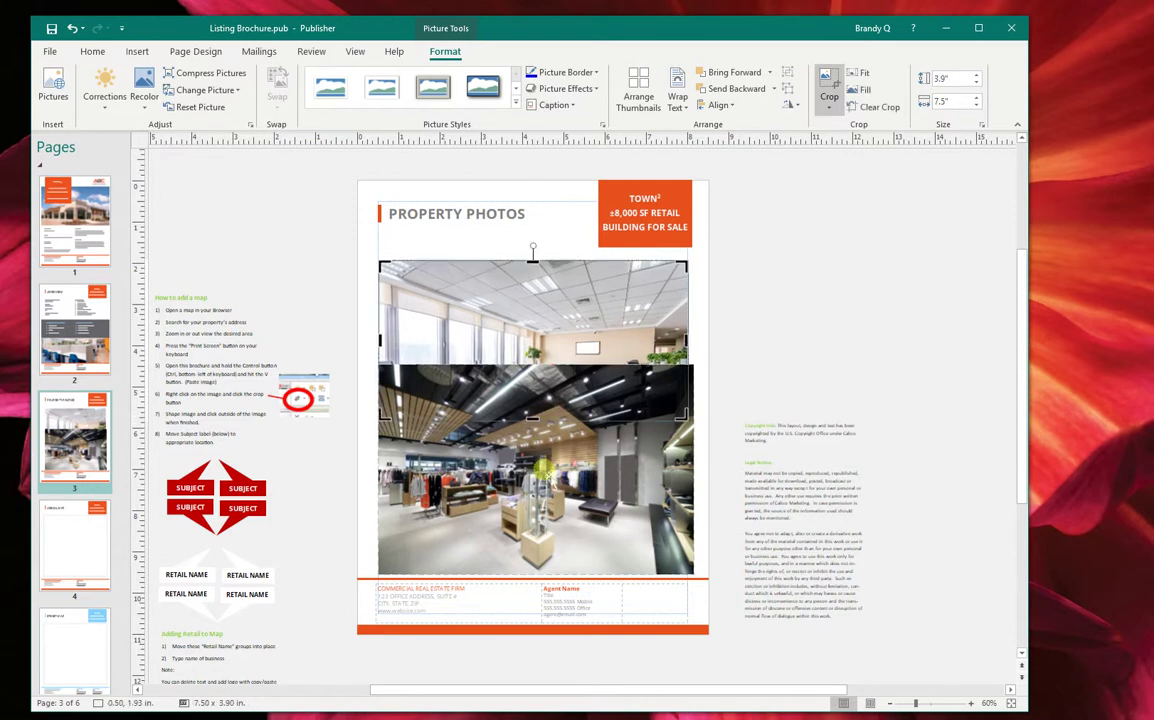
pyautogui.click(829, 85)
pyautogui.click(830, 88)
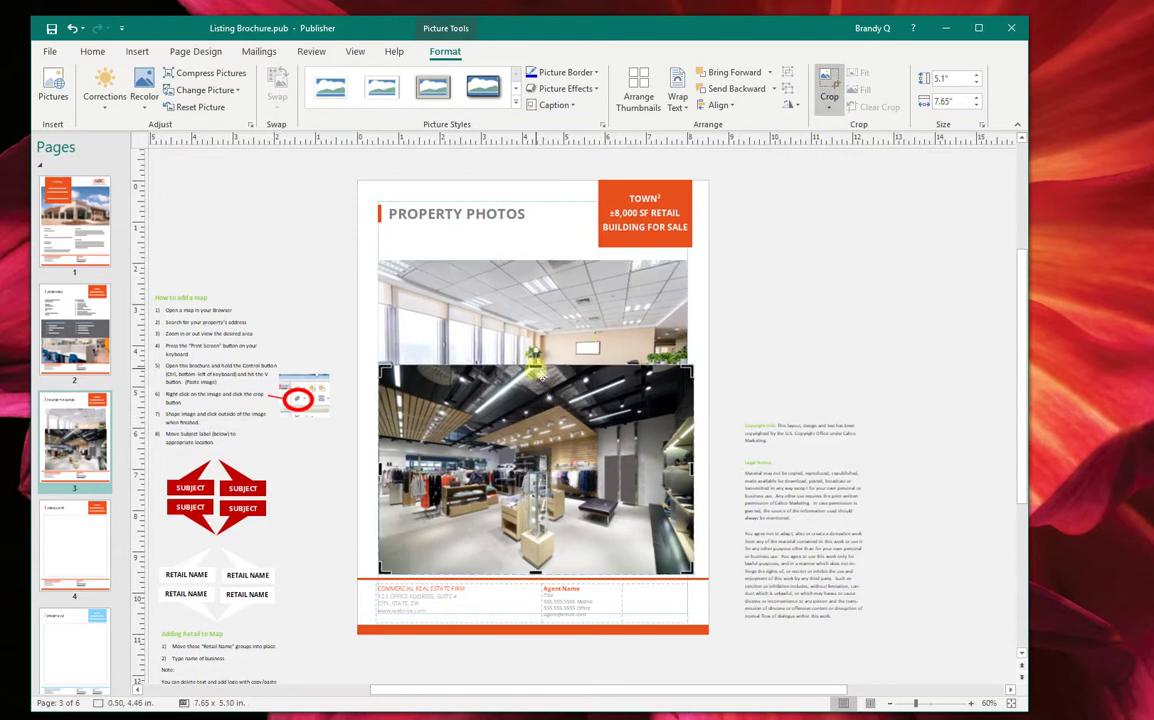
pyautogui.moveTo(535, 369); pyautogui.dragTo(530, 433)
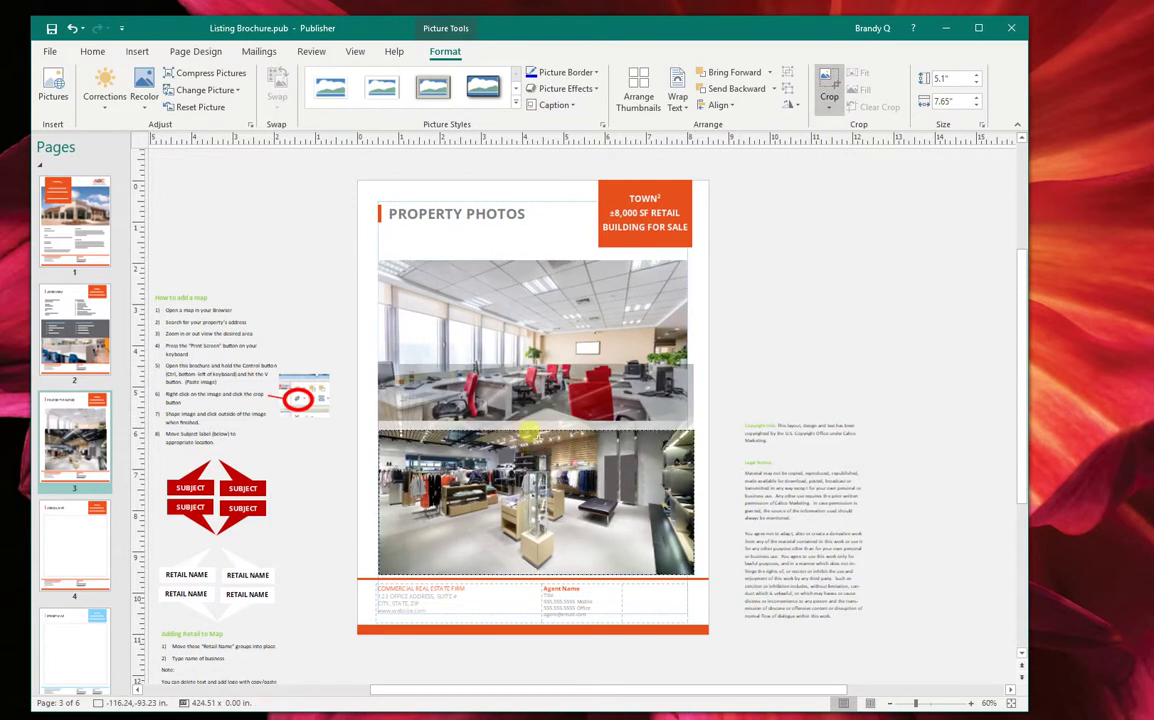
pyautogui.click(780, 301)
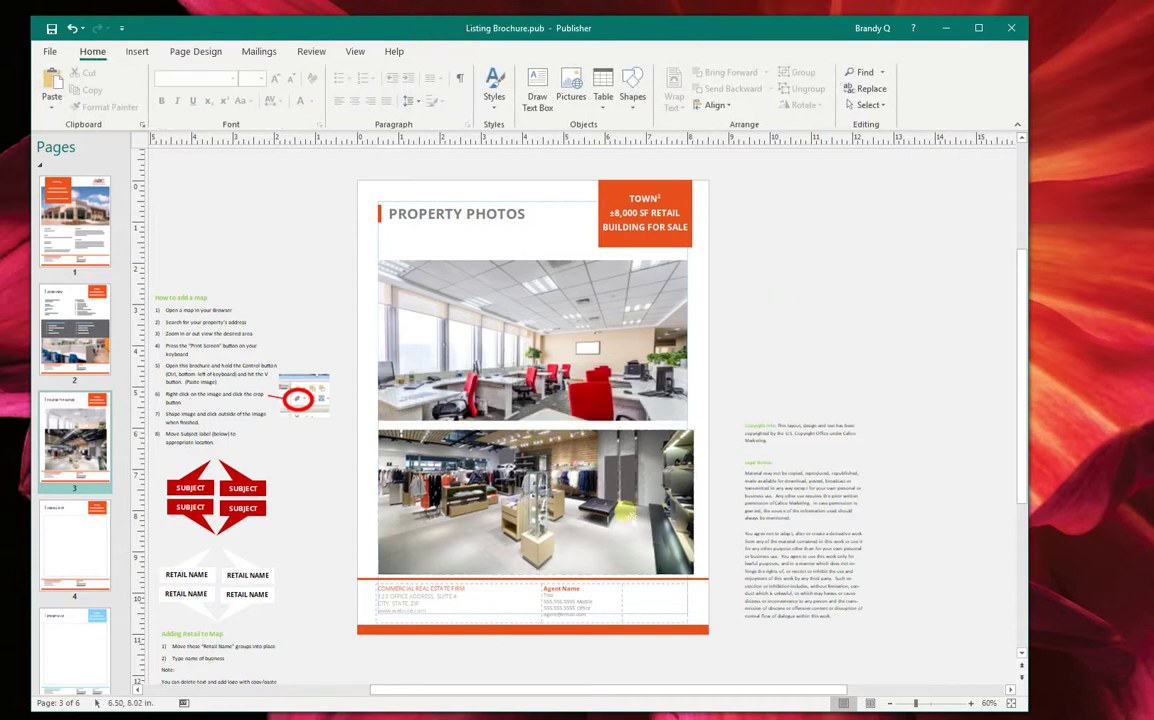
pyautogui.click(690, 507)
pyautogui.moveTo(690, 507); pyautogui.dragTo(535, 502)
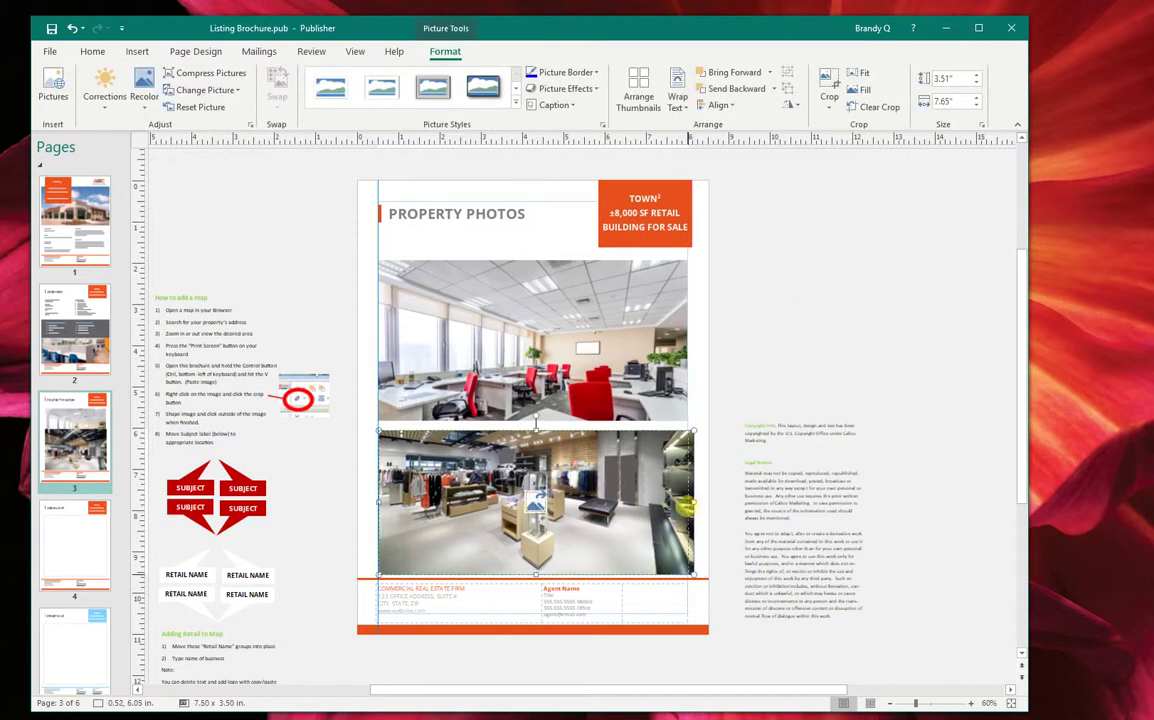
pyautogui.click(787, 318)
# Raise the store photo's bottom edge slightly and check both photos' alignment.
pyautogui.click(530, 340)
pyautogui.keyDown('shift'); pyautogui.click(530, 500); pyautogui.keyUp('shift')
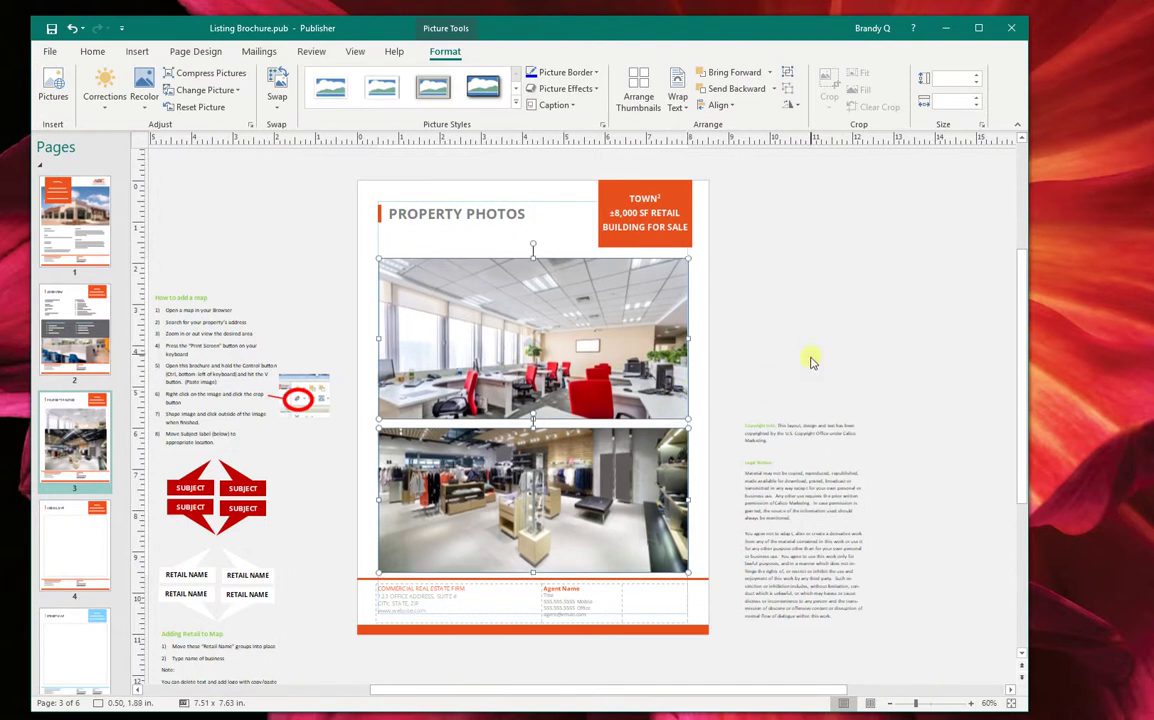
pyautogui.click(804, 340)
pyautogui.click(533, 575)
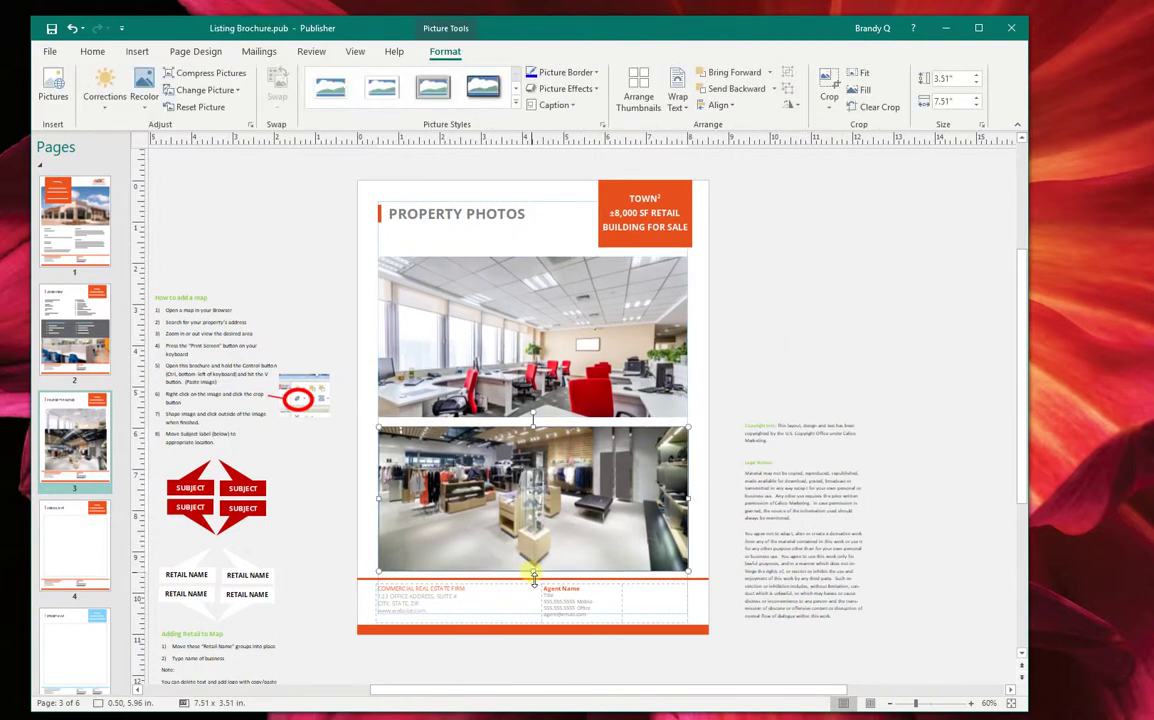
pyautogui.moveTo(533, 575); pyautogui.dragTo(536, 567)
pyautogui.click(716, 340)
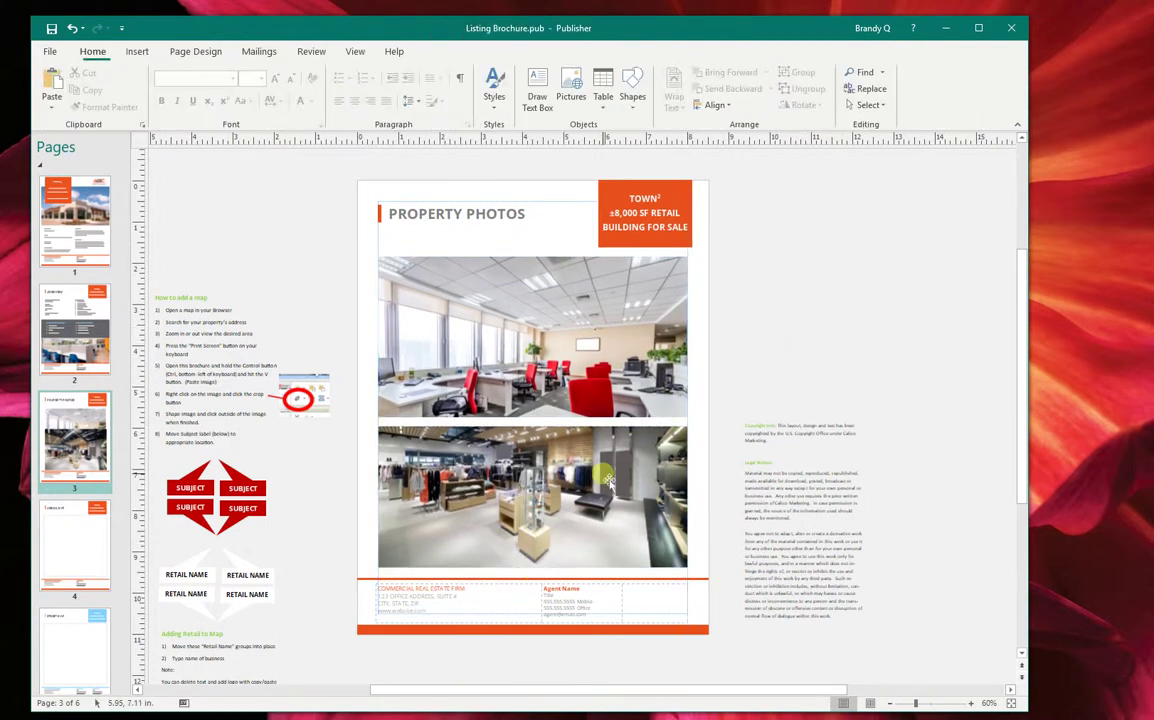
pyautogui.click(608, 480)
pyautogui.click(871, 335)
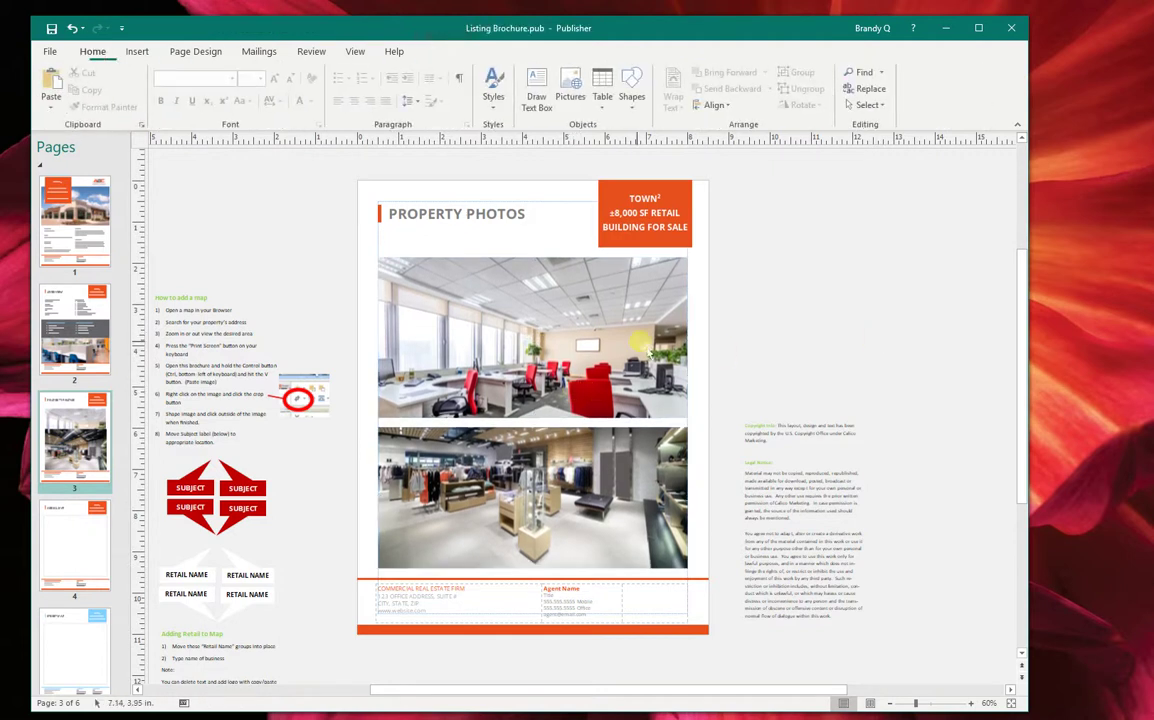
pyautogui.click(638, 343)
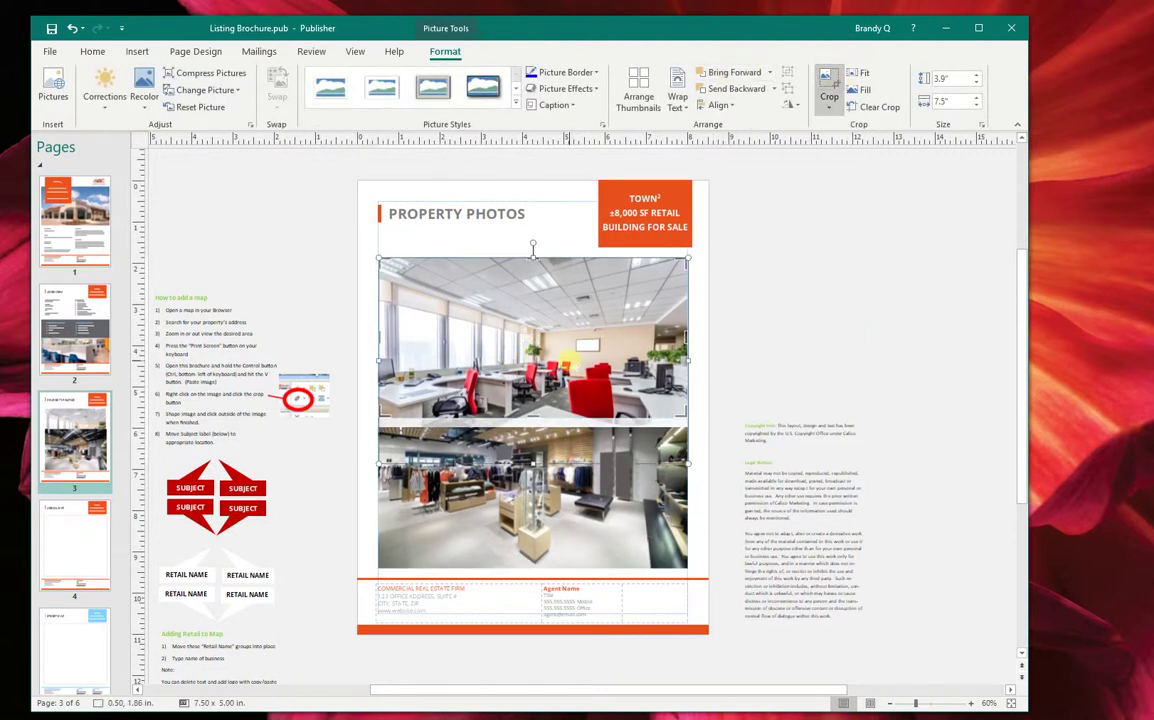
pyautogui.click(770, 330)
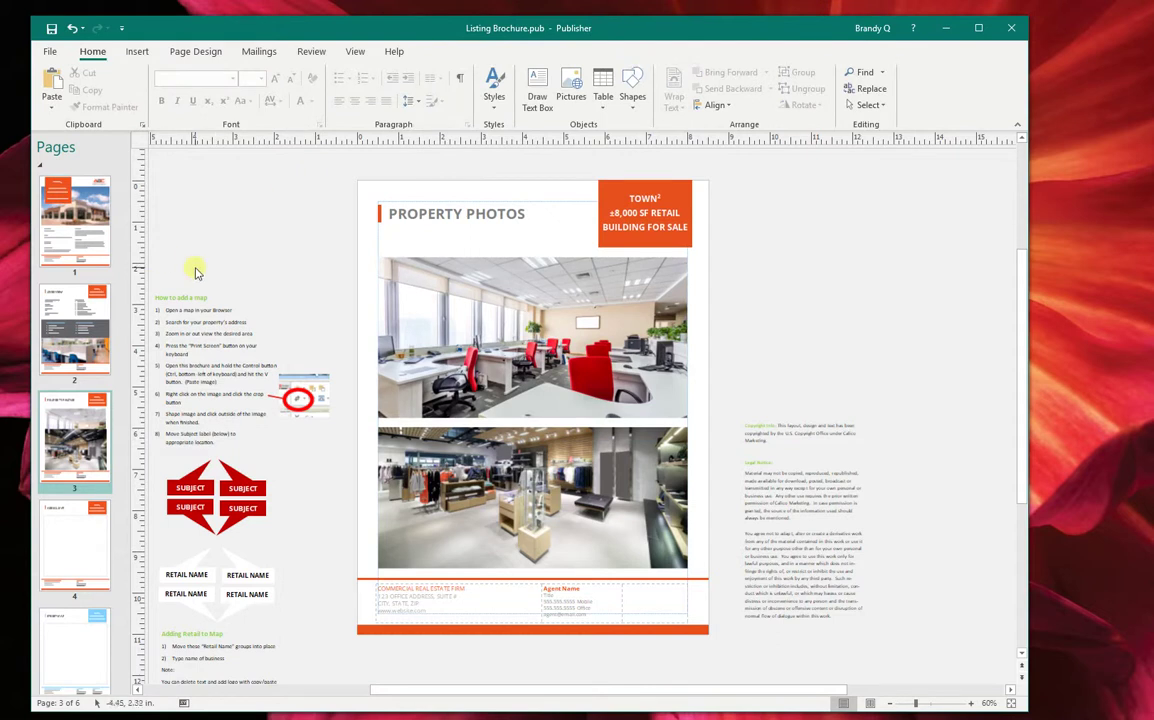
pyautogui.click(76, 495)
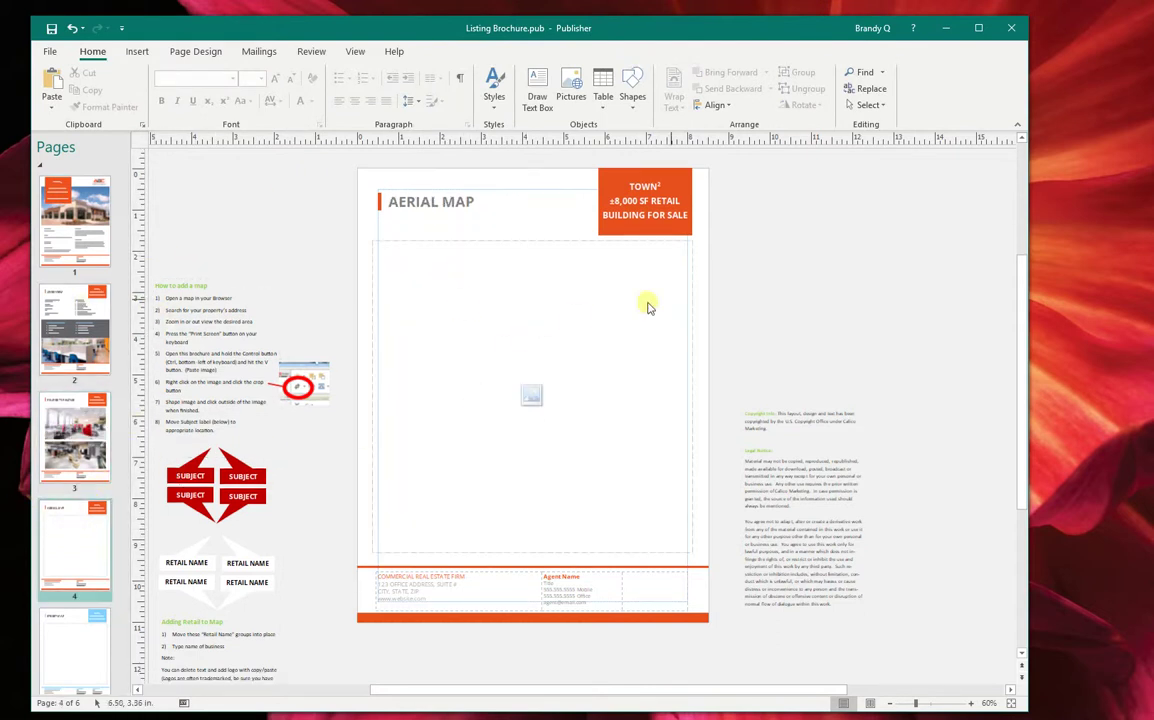
# Glance at the Street Map page, then return to the empty Aerial Map page.
pyautogui.click(73, 651)
pyautogui.click(58, 540)
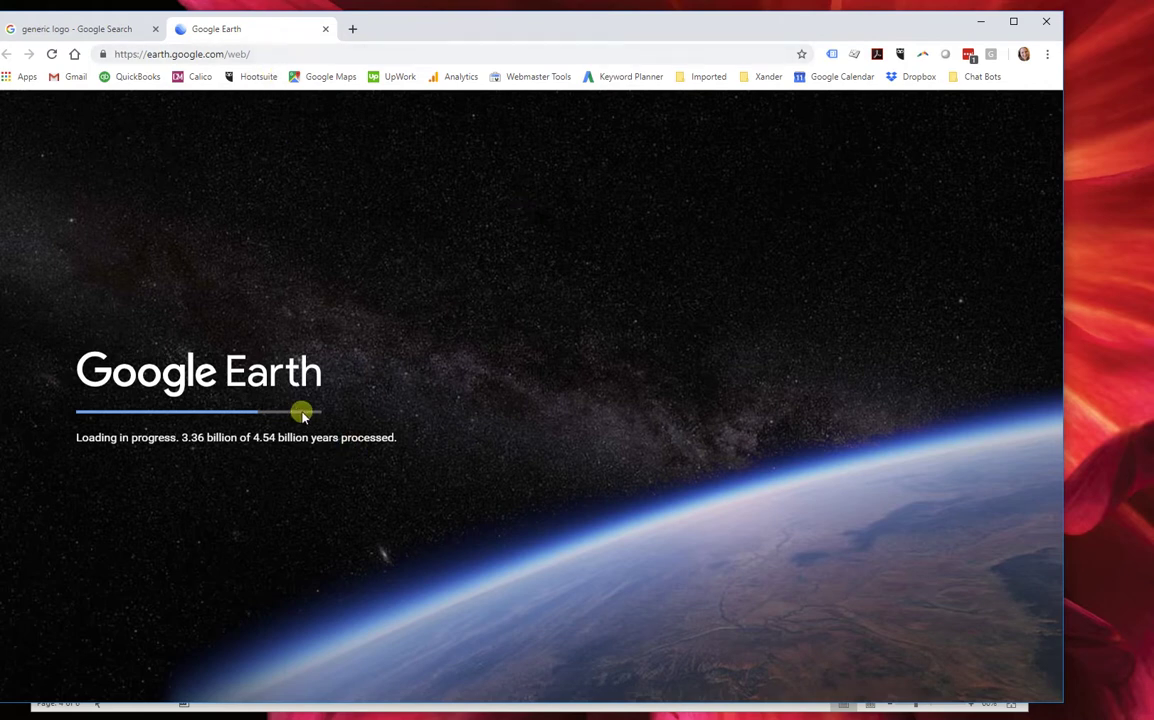
# Shrink the browser, skip the Google Earth intro, and search for Las Vegas, NV.
pyautogui.moveTo(446, 22); pyautogui.dragTo(573, 48)
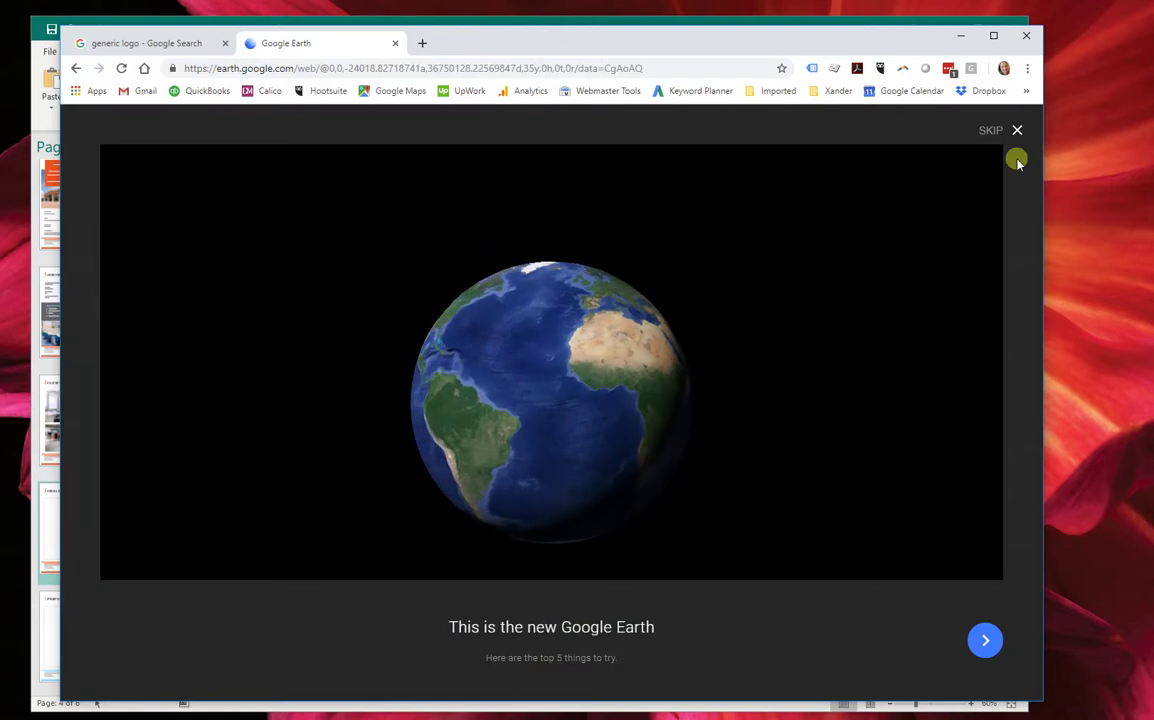
pyautogui.click(1016, 129)
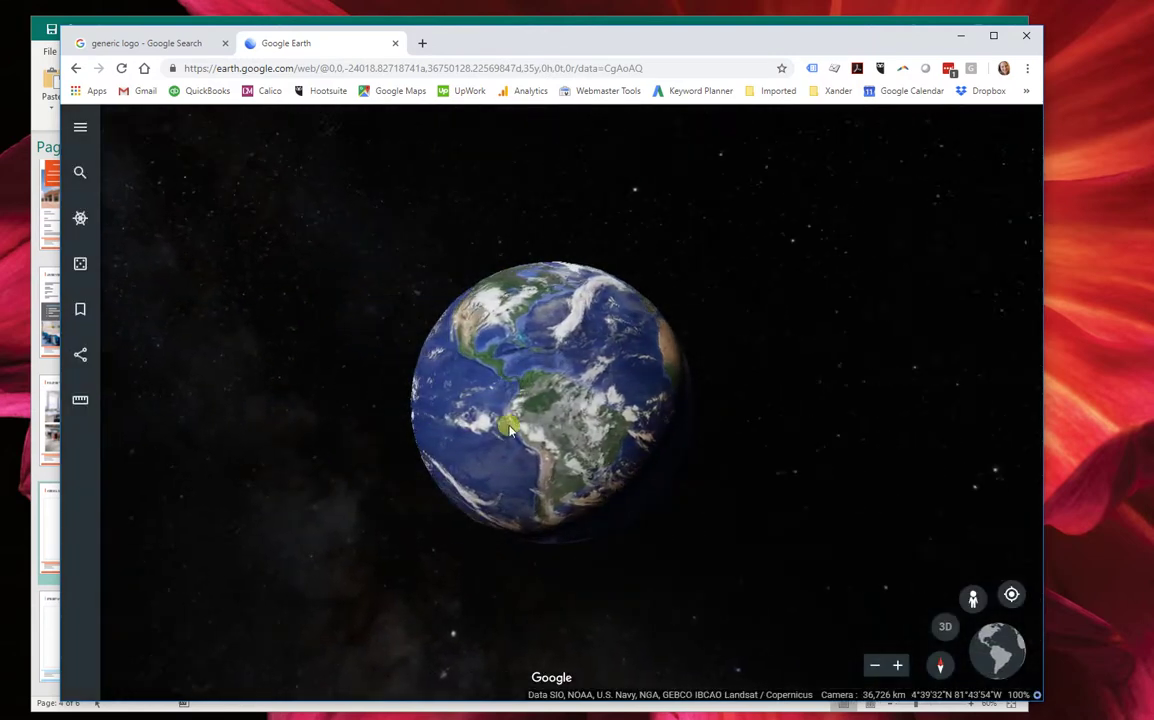
pyautogui.click(80, 172)
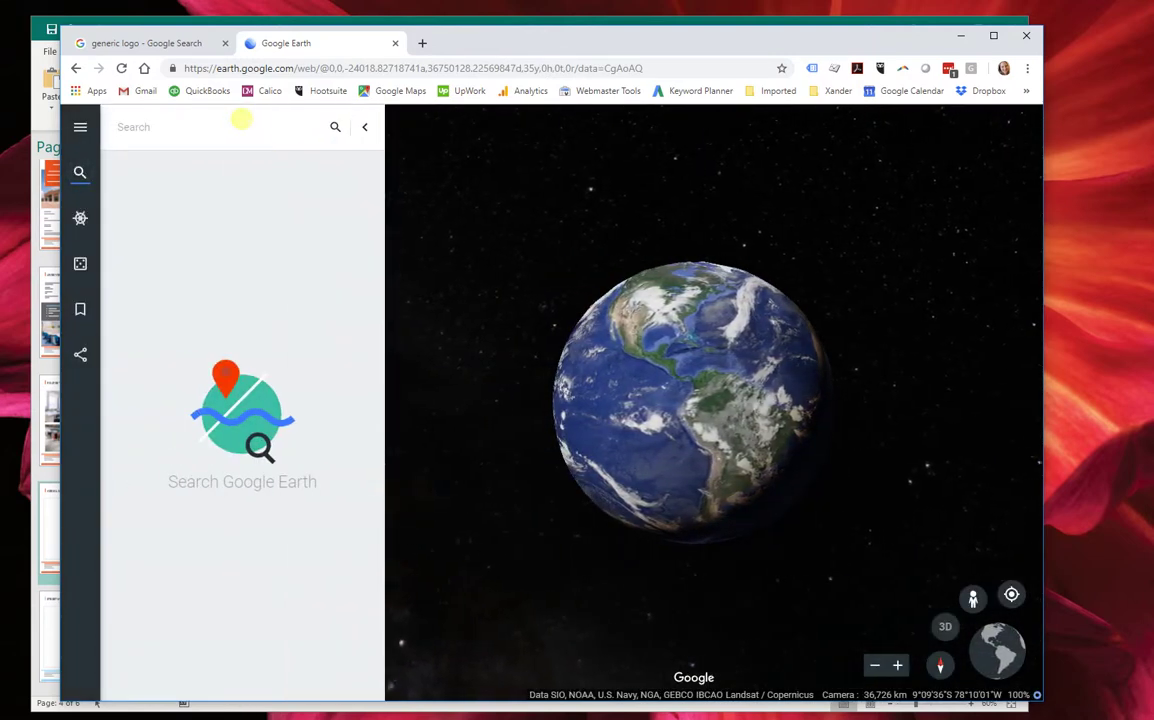
pyautogui.write('las vegas')
pyautogui.press('Down')
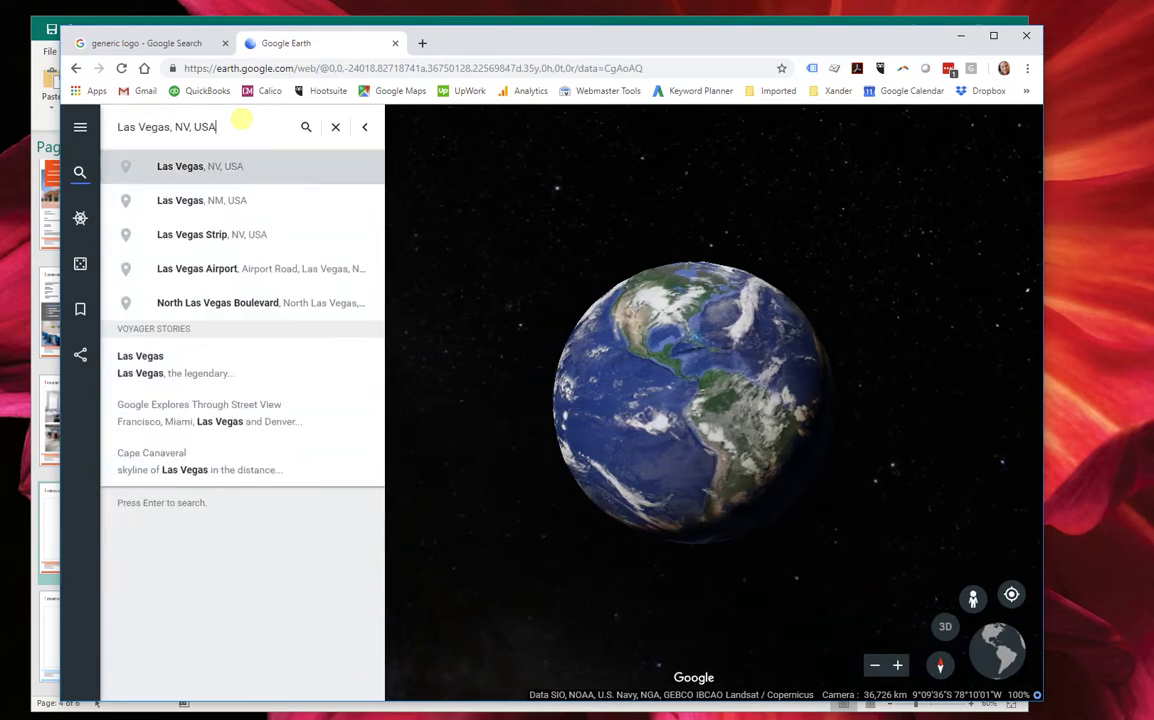
pyautogui.press('Return')
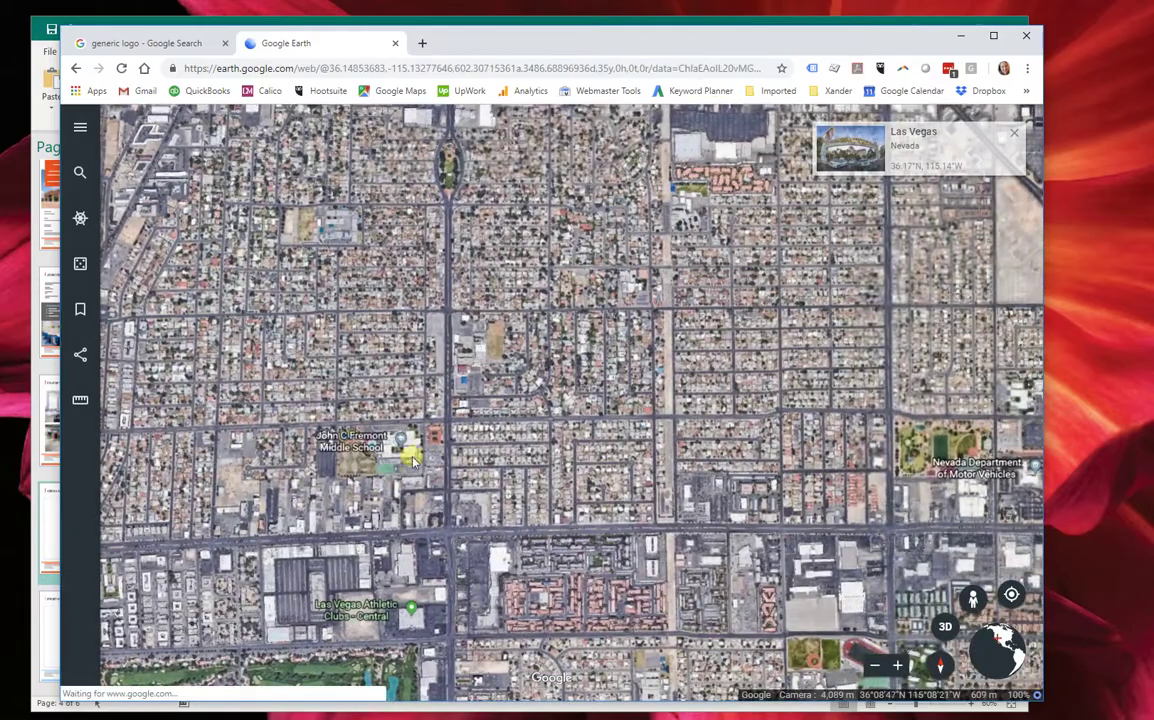
# Pan the satellite map toward the Strip, close the Las Vegas card, and zoom out.
pyautogui.moveTo(379, 471); pyautogui.dragTo(760, 345)
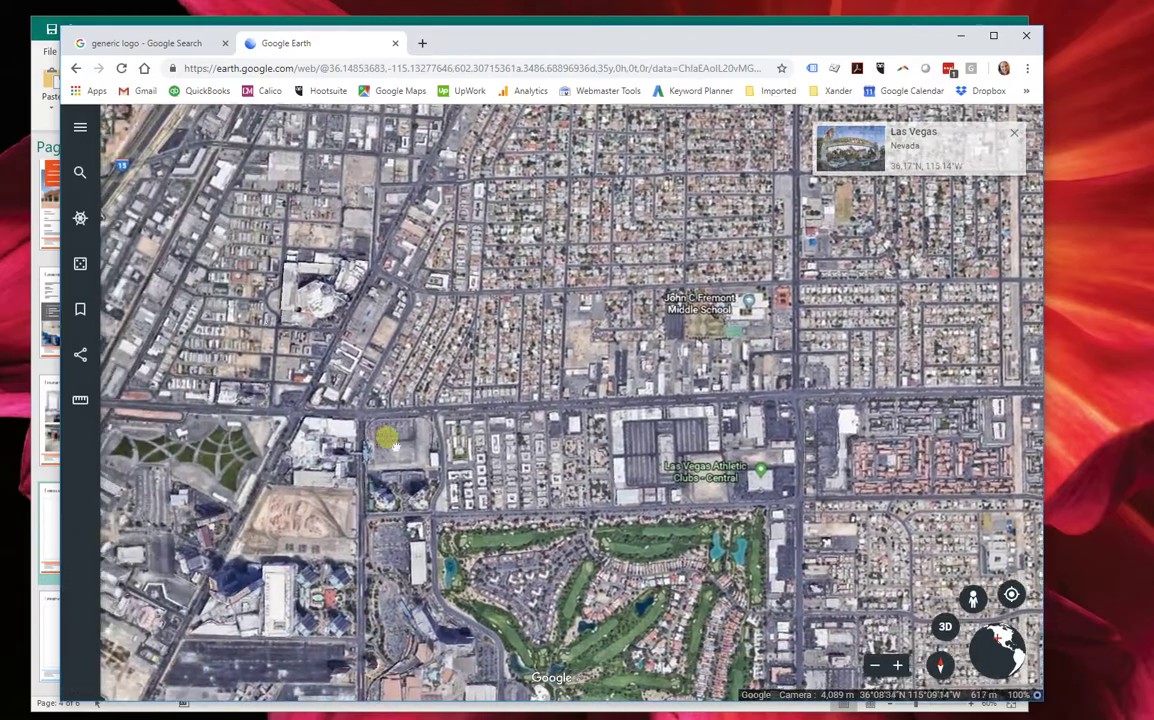
pyautogui.moveTo(420, 470); pyautogui.dragTo(515, 438)
pyautogui.moveTo(425, 515)
pyautogui.mouseDown()
pyautogui.moveTo(648, 395)
pyautogui.moveTo(630, 375)
pyautogui.mouseUp()
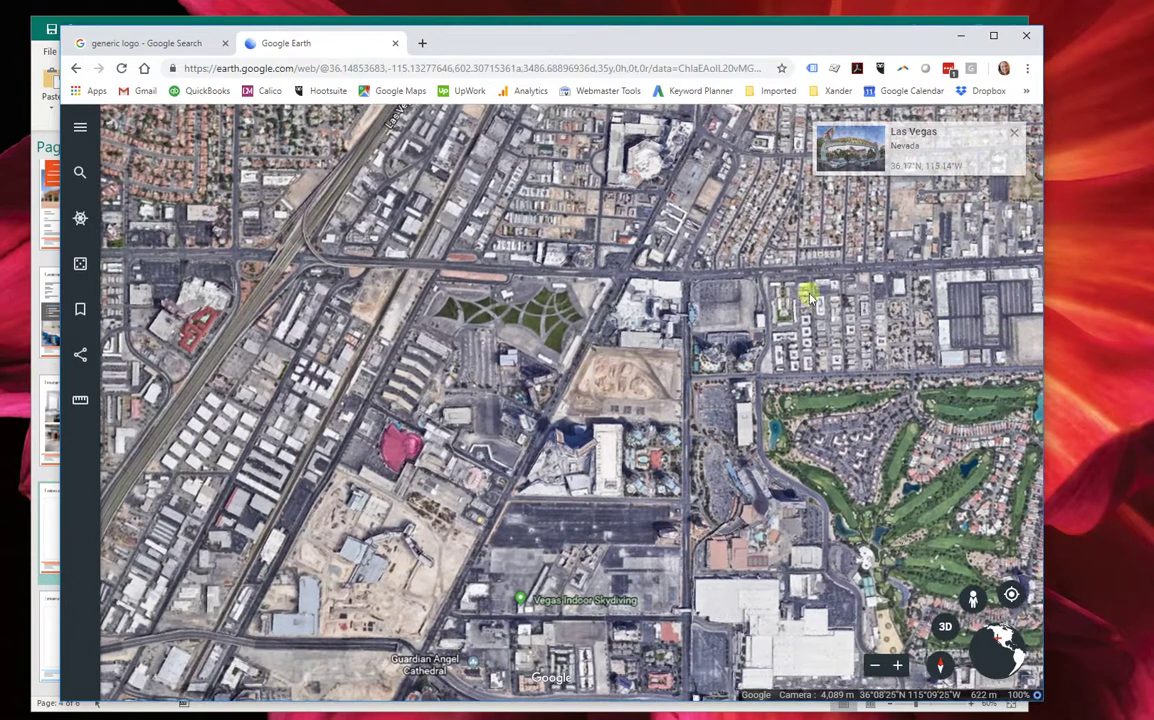
pyautogui.click(1016, 132)
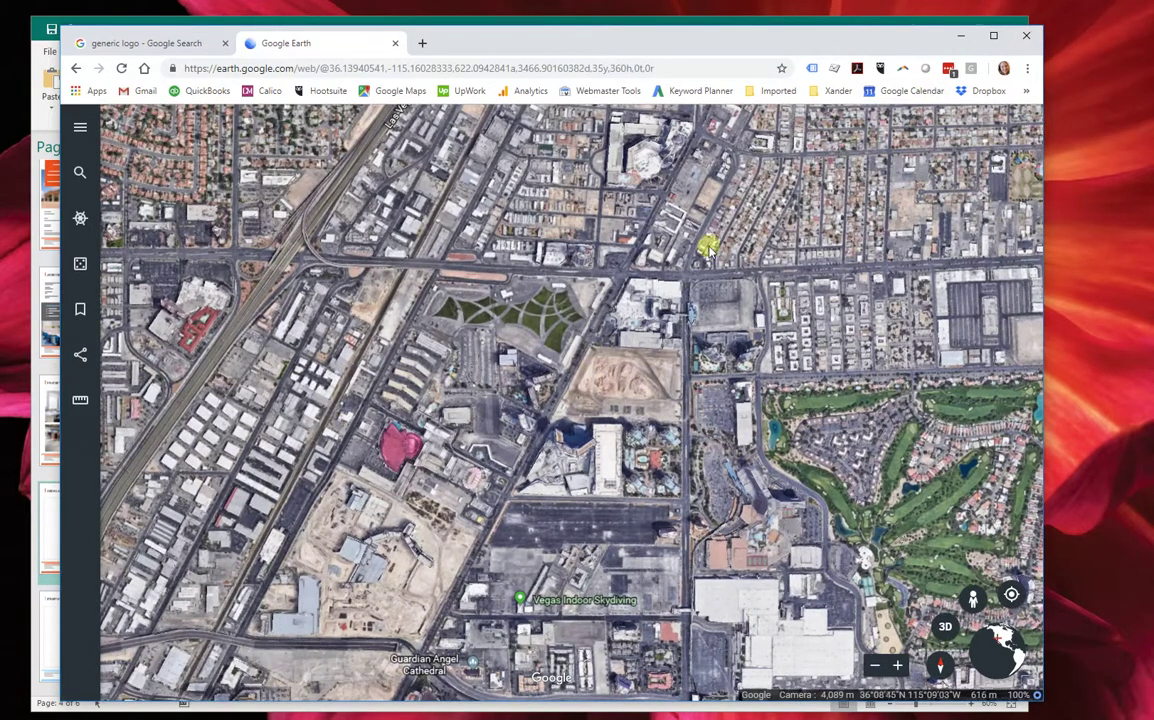
pyautogui.scroll(-3, 545, 365)
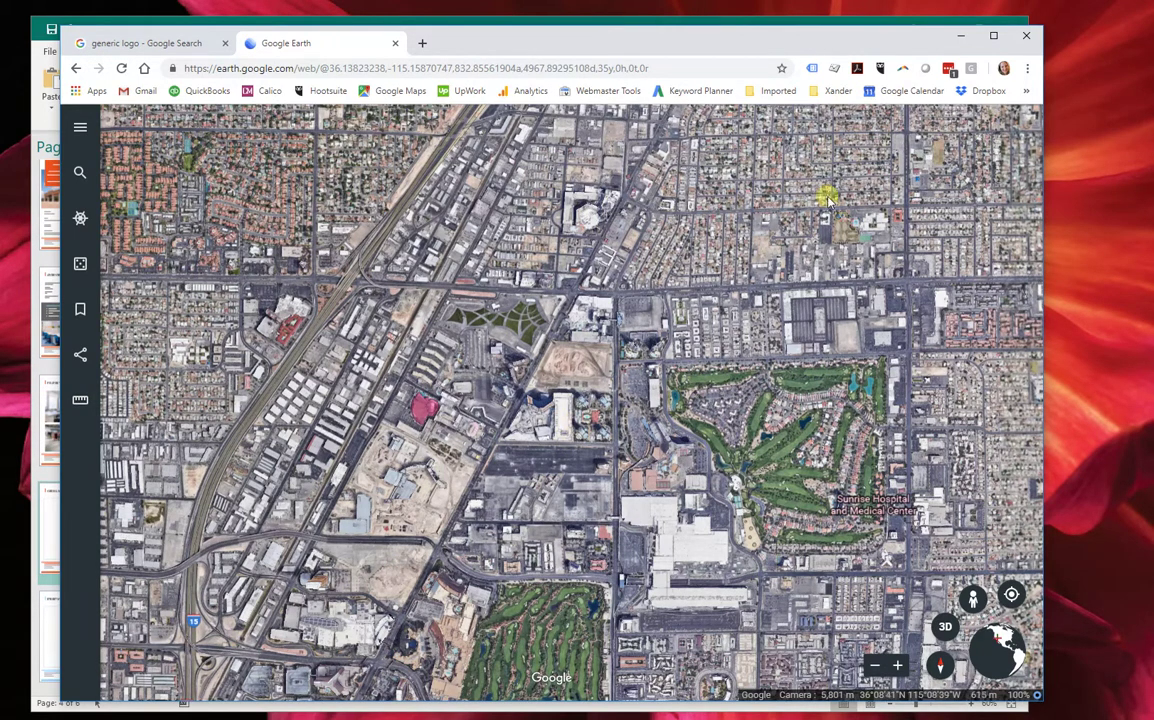
# Back in Publisher, delete the empty picture frame on the Aerial Map page.
pyautogui.click(959, 36)
pyautogui.click(475, 328)
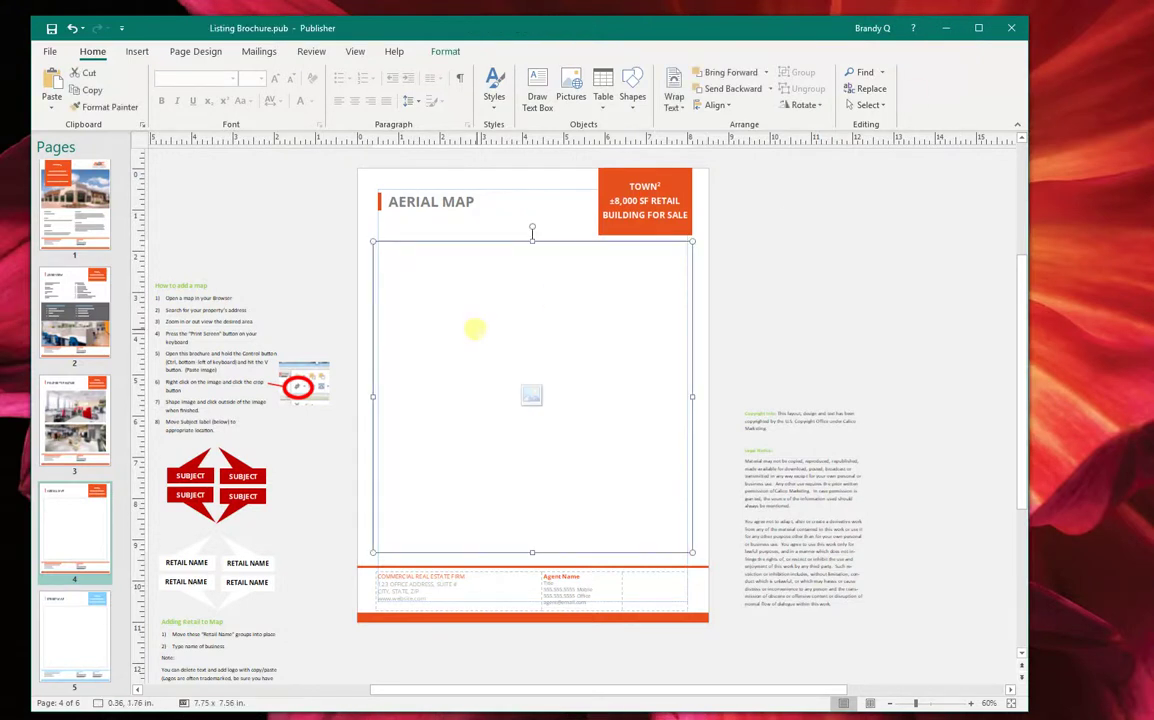
pyautogui.rightClick(480, 331)
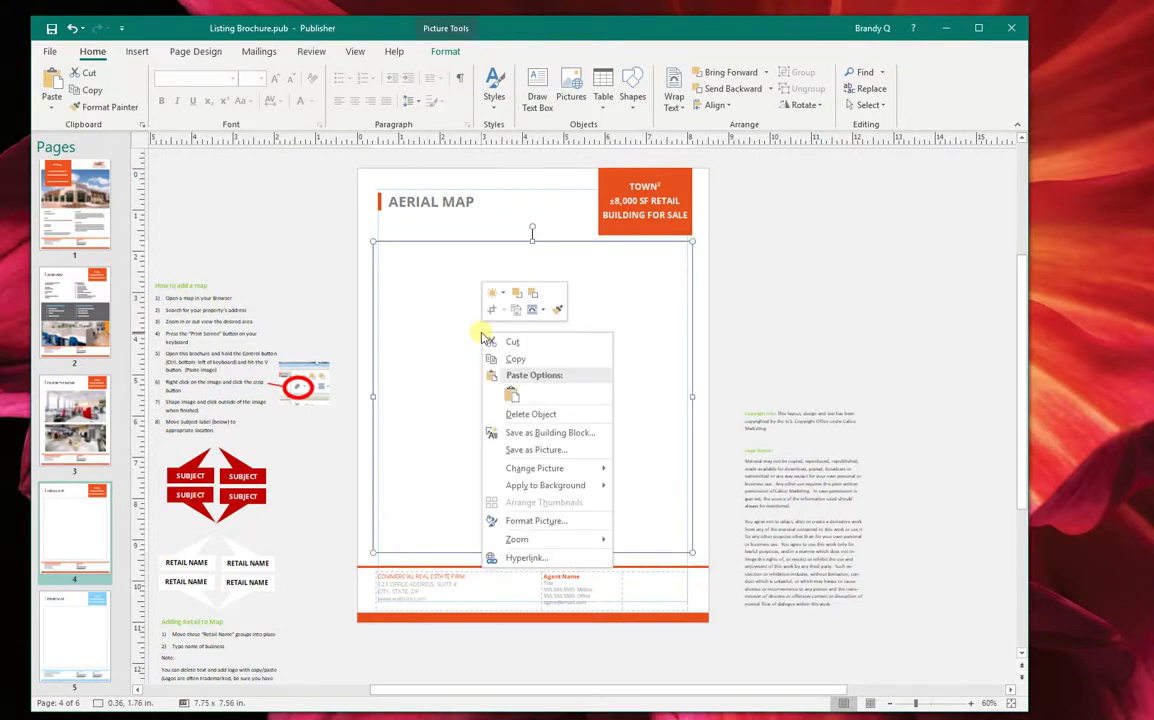
pyautogui.click(607, 325)
pyautogui.press('Delete')
# Paste the captured Google Earth screenshot onto the empty page.
pyautogui.rightClick(477, 333)
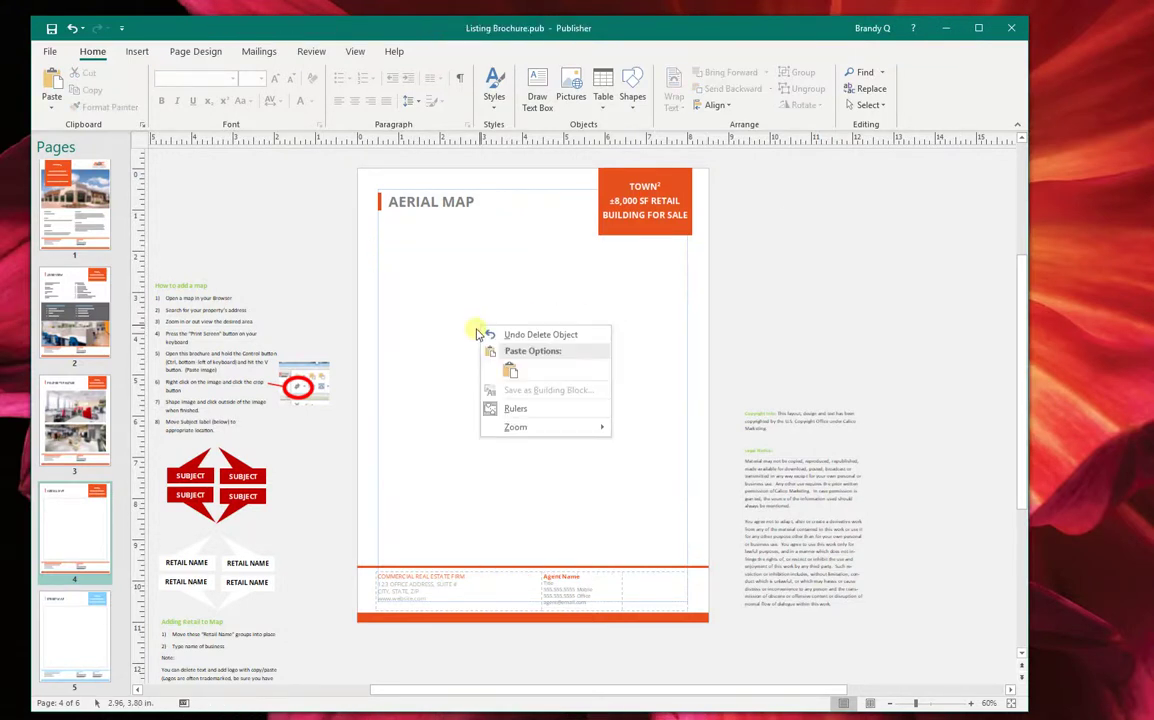
pyautogui.press('Escape')
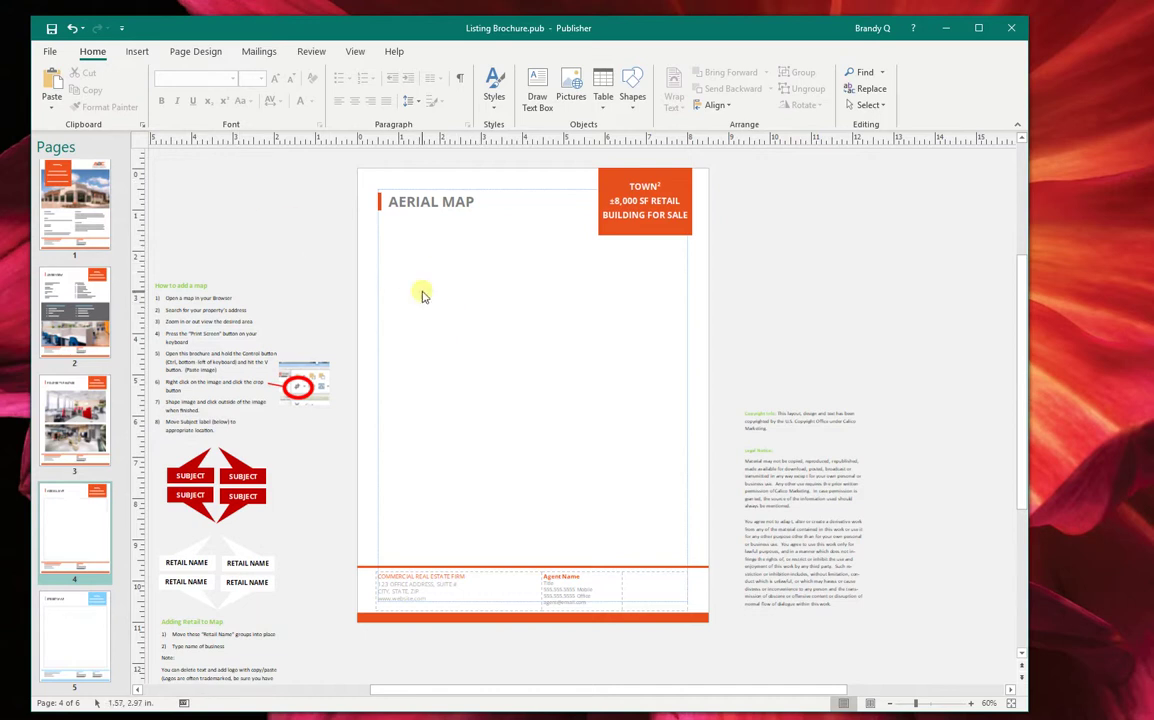
pyautogui.rightClick(422, 296)
pyautogui.click(452, 338)
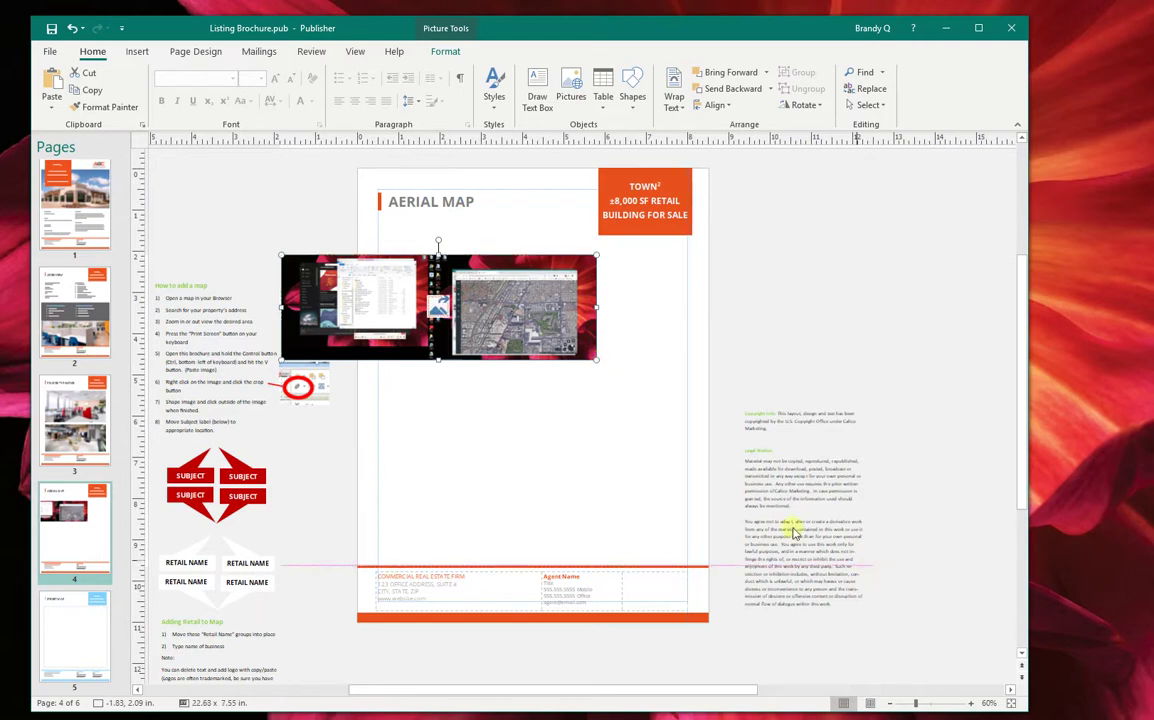
# Crop the pasted screenshot's right, top and bottom edges.
pyautogui.moveTo(626, 366); pyautogui.dragTo(546, 356)
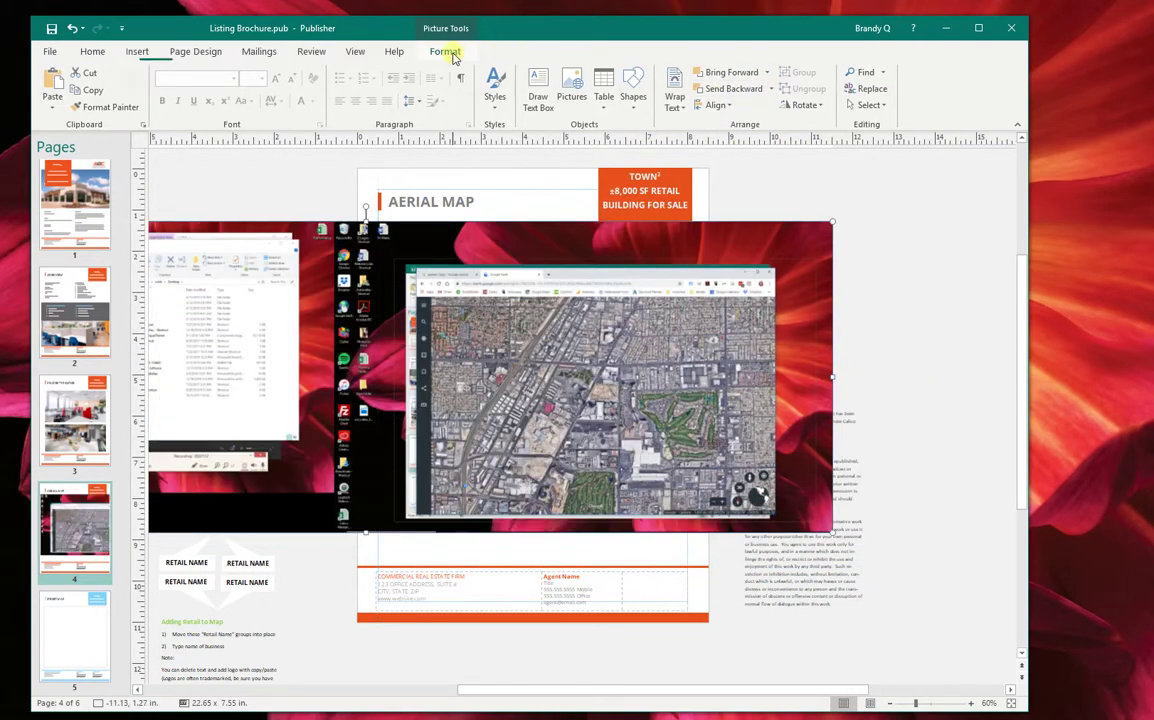
pyautogui.click(449, 51)
pyautogui.click(829, 88)
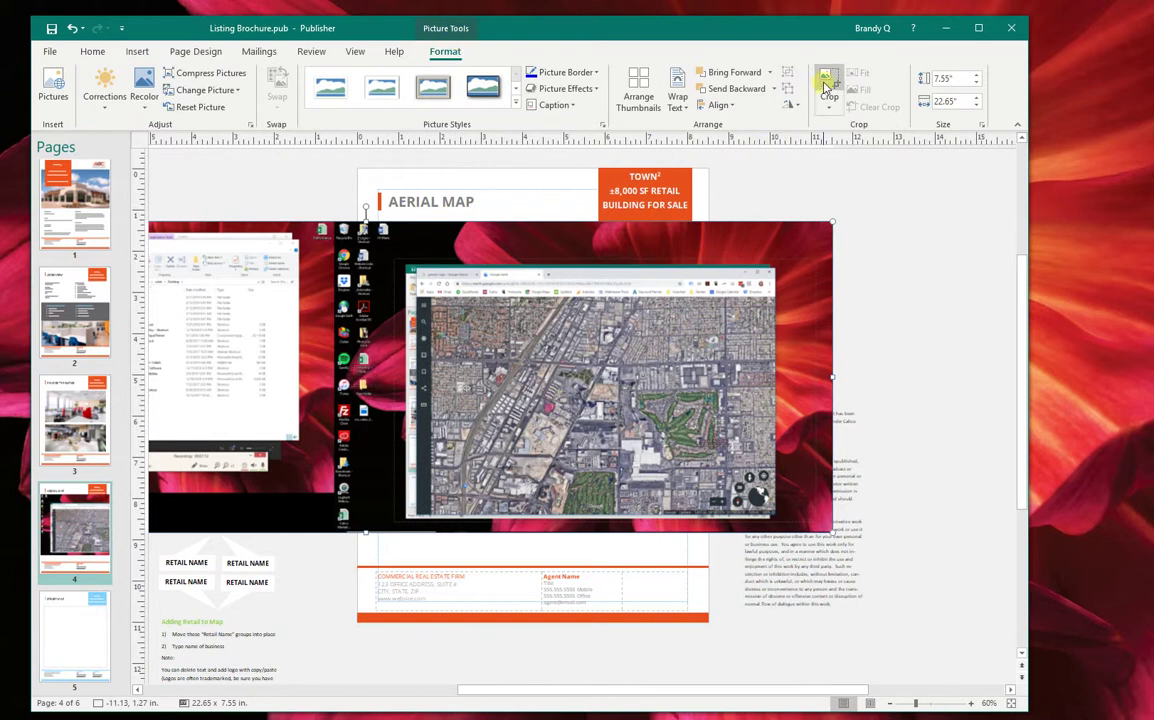
pyautogui.moveTo(829, 377); pyautogui.dragTo(753, 377)
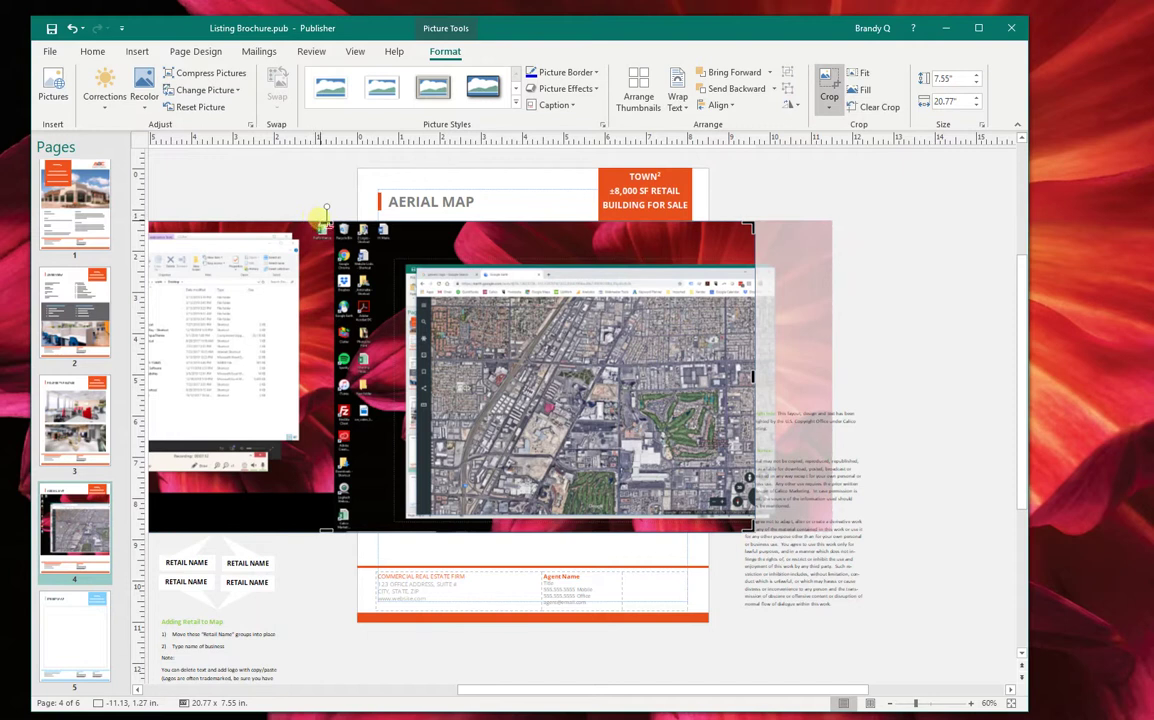
pyautogui.moveTo(326, 209); pyautogui.dragTo(326, 300)
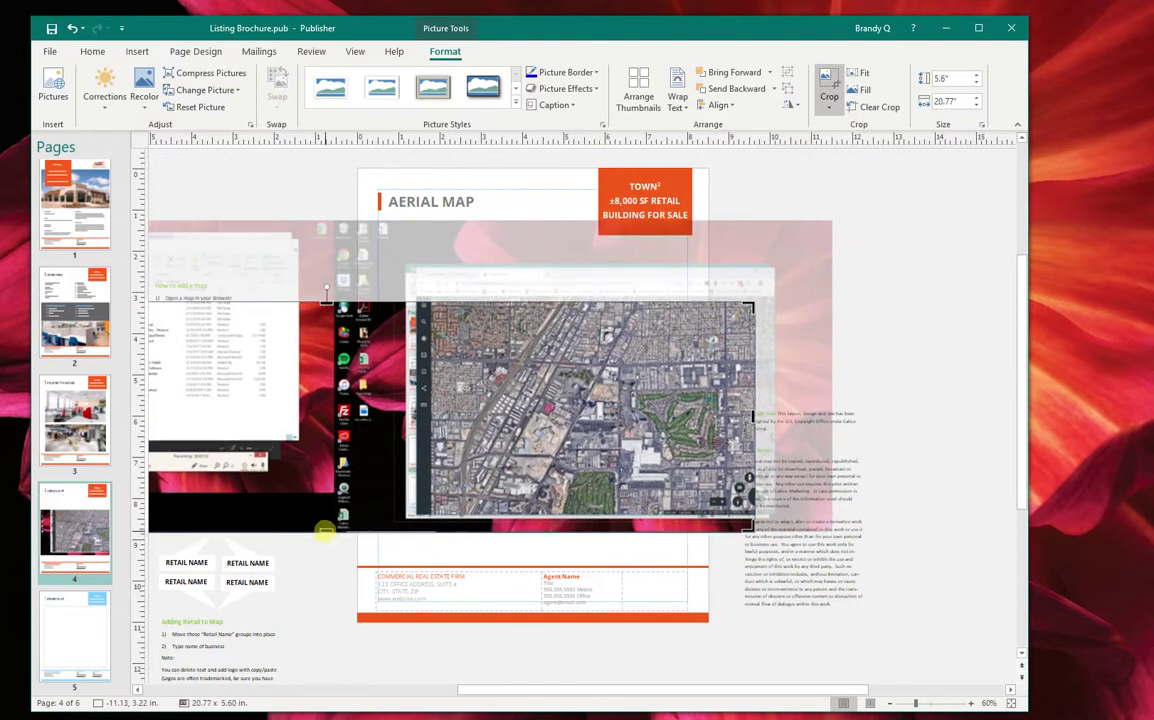
pyautogui.moveTo(325, 530); pyautogui.dragTo(327, 503)
pyautogui.moveTo(477, 404)
pyautogui.mouseDown()
pyautogui.moveTo(705, 395)
pyautogui.moveTo(427, 406)
pyautogui.moveTo(471, 404)
pyautogui.mouseUp()
pyautogui.click(876, 340)
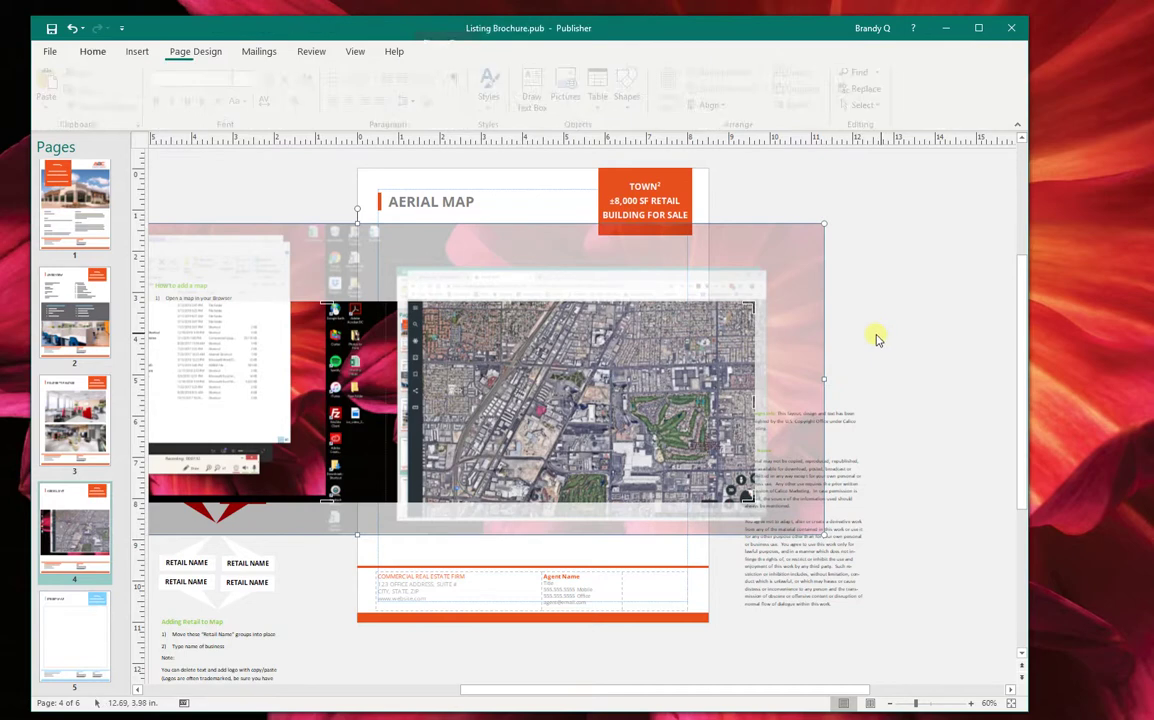
# Move the screenshot and crop off everything left of the aerial map.
pyautogui.click(530, 404)
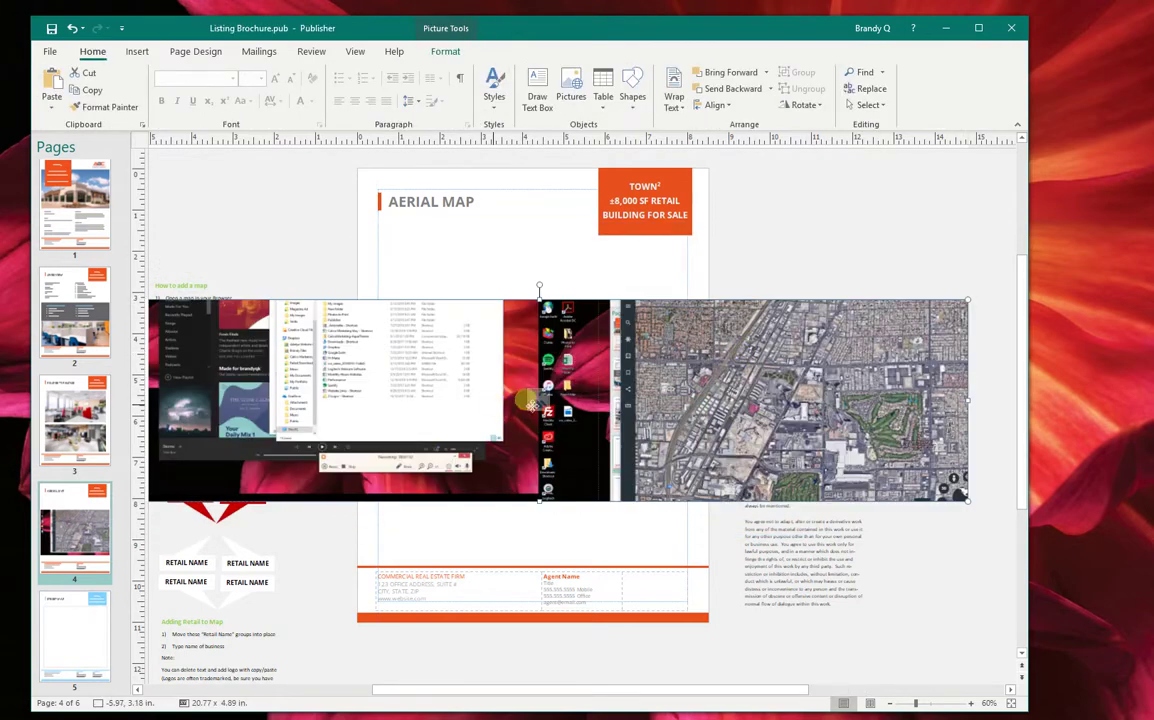
pyautogui.moveTo(530, 404); pyautogui.dragTo(595, 381)
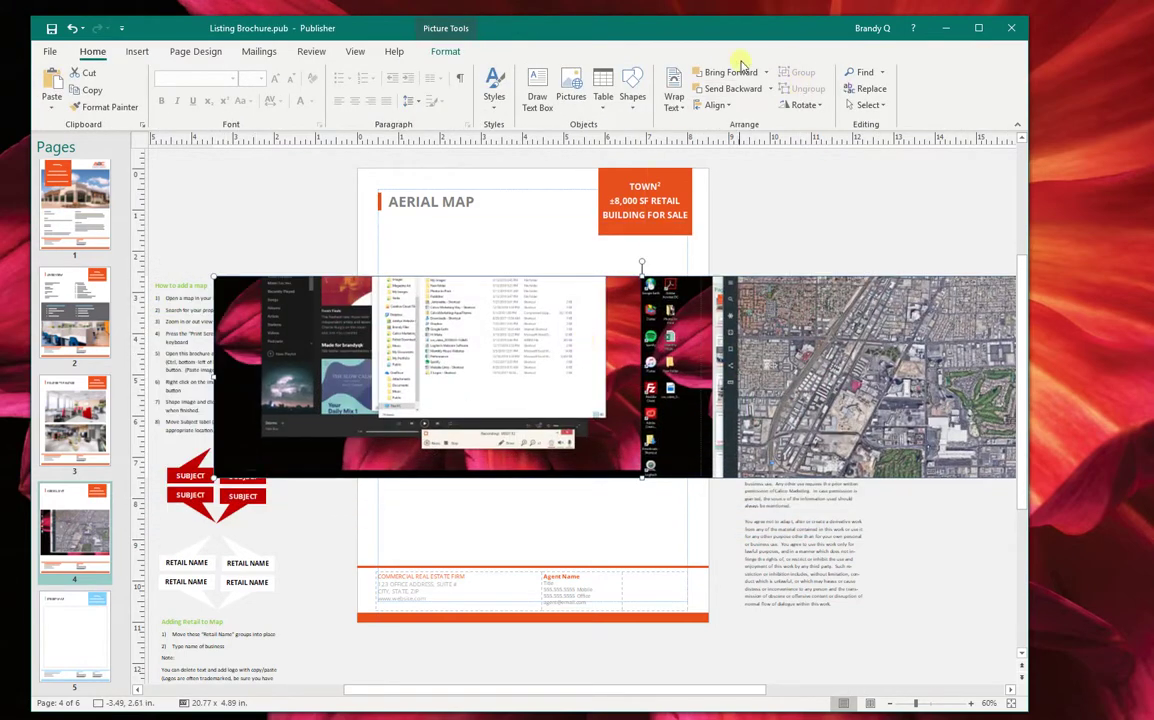
pyautogui.click(446, 52)
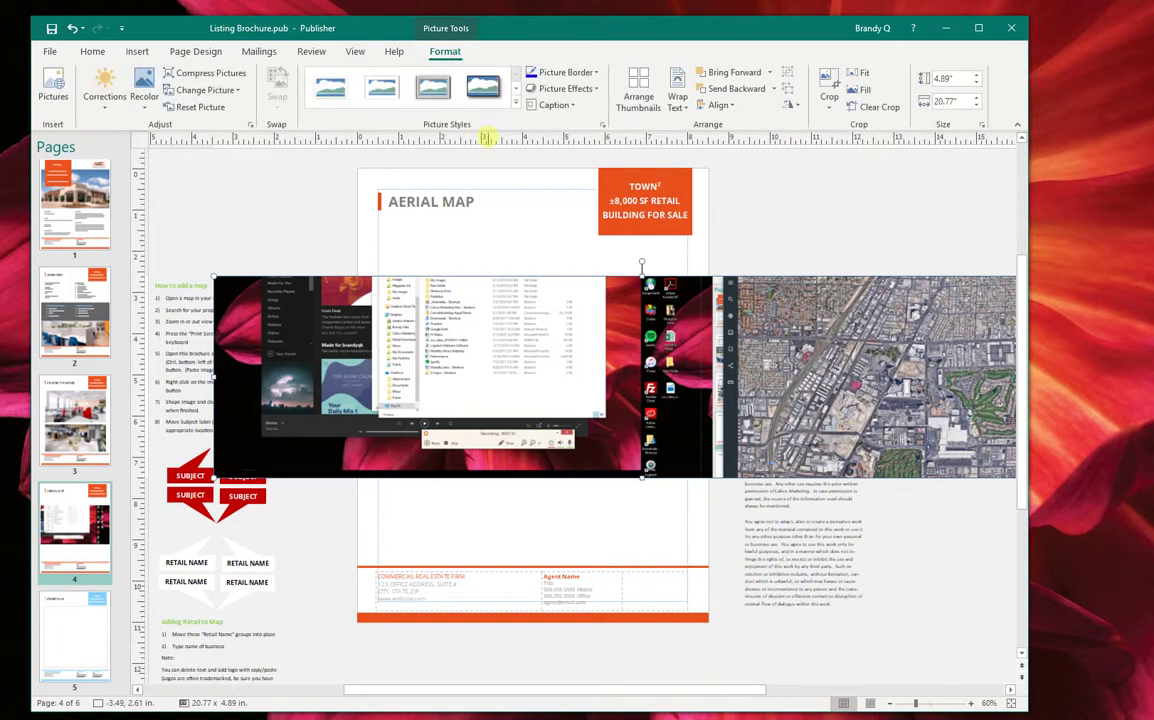
pyautogui.click(829, 85)
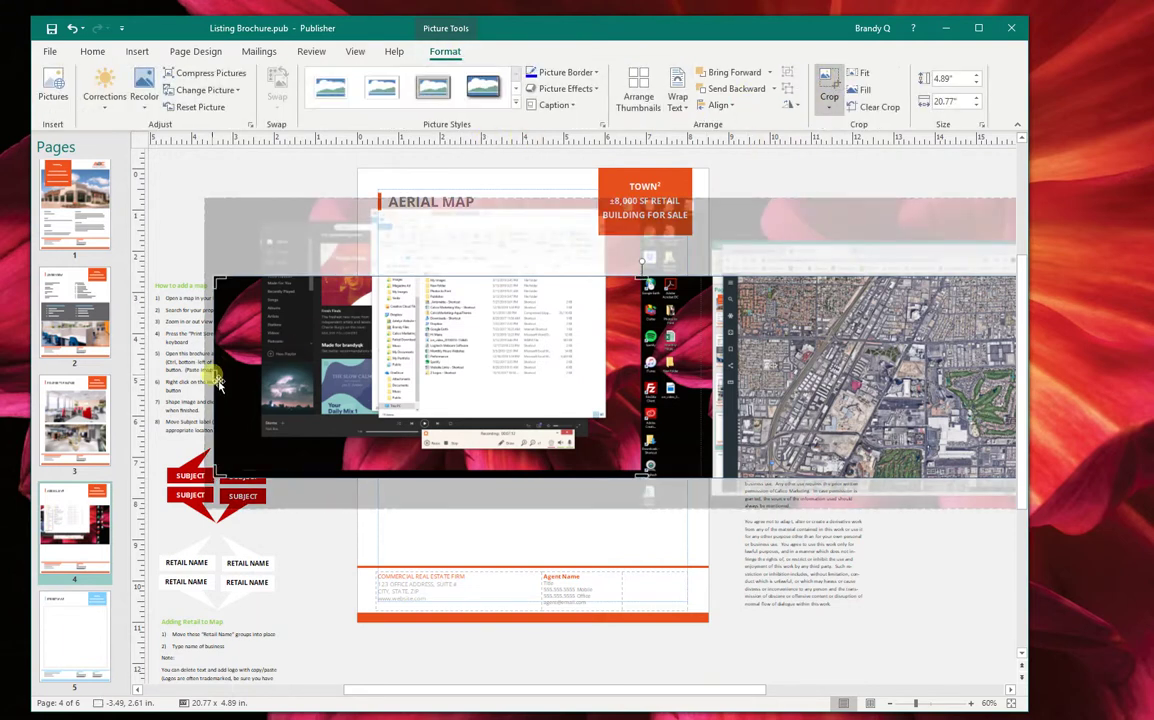
pyautogui.moveTo(217, 381); pyautogui.dragTo(746, 381)
pyautogui.click(781, 192)
# Shift the aerial map left and trim its left and right sides.
pyautogui.moveTo(793, 319); pyautogui.dragTo(447, 308)
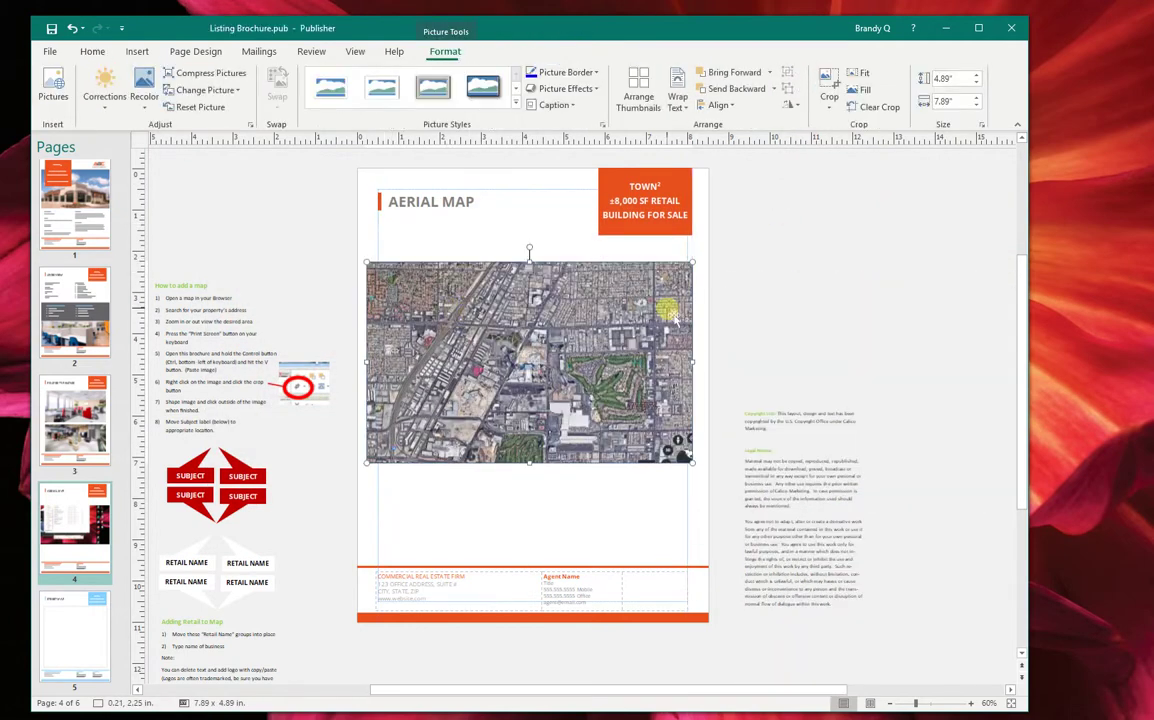
pyautogui.click(829, 90)
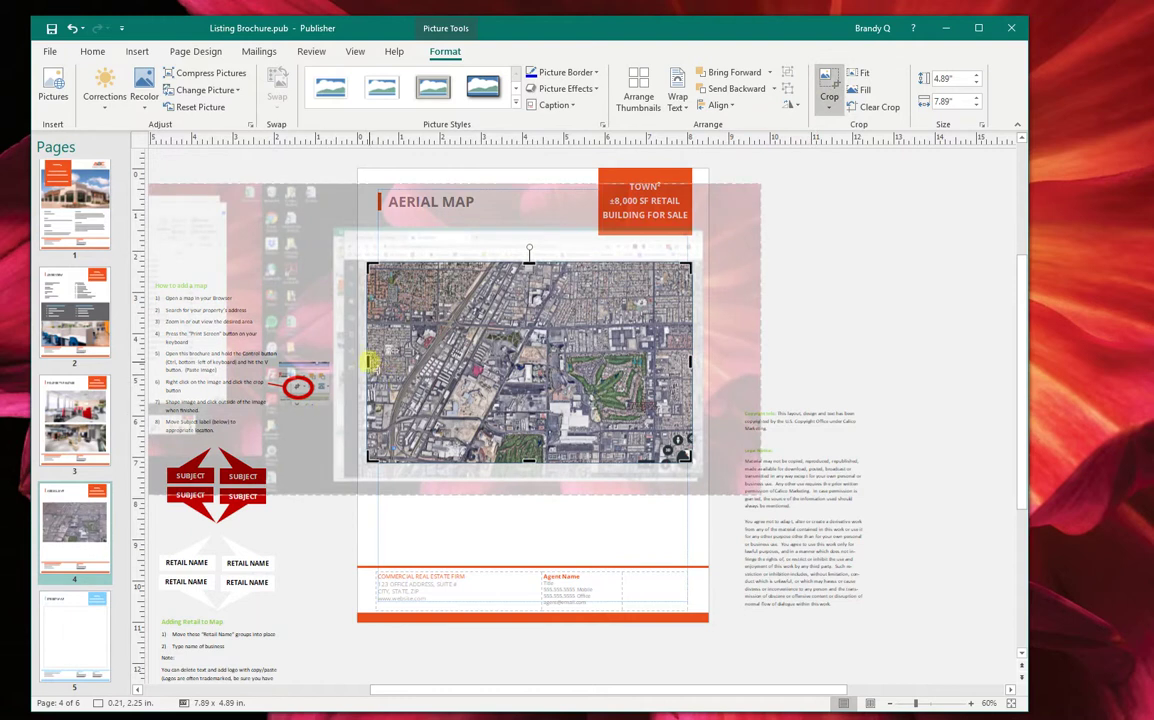
pyautogui.moveTo(369, 362); pyautogui.dragTo(420, 362)
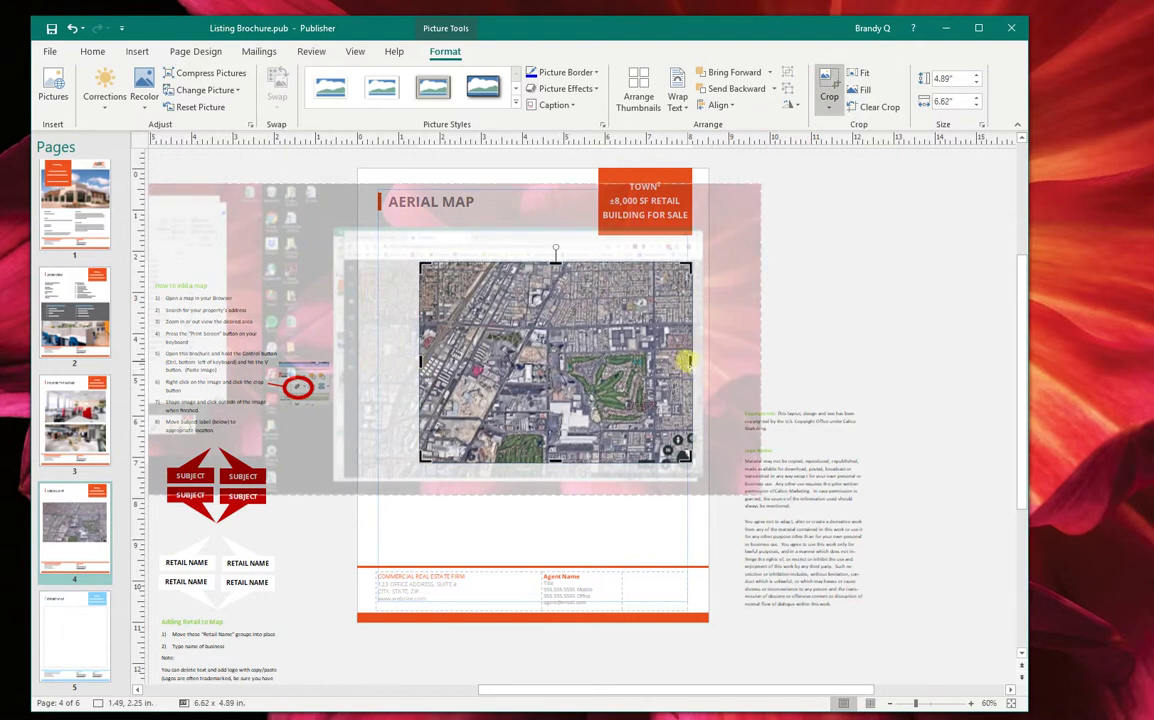
pyautogui.moveTo(688, 362); pyautogui.dragTo(629, 364)
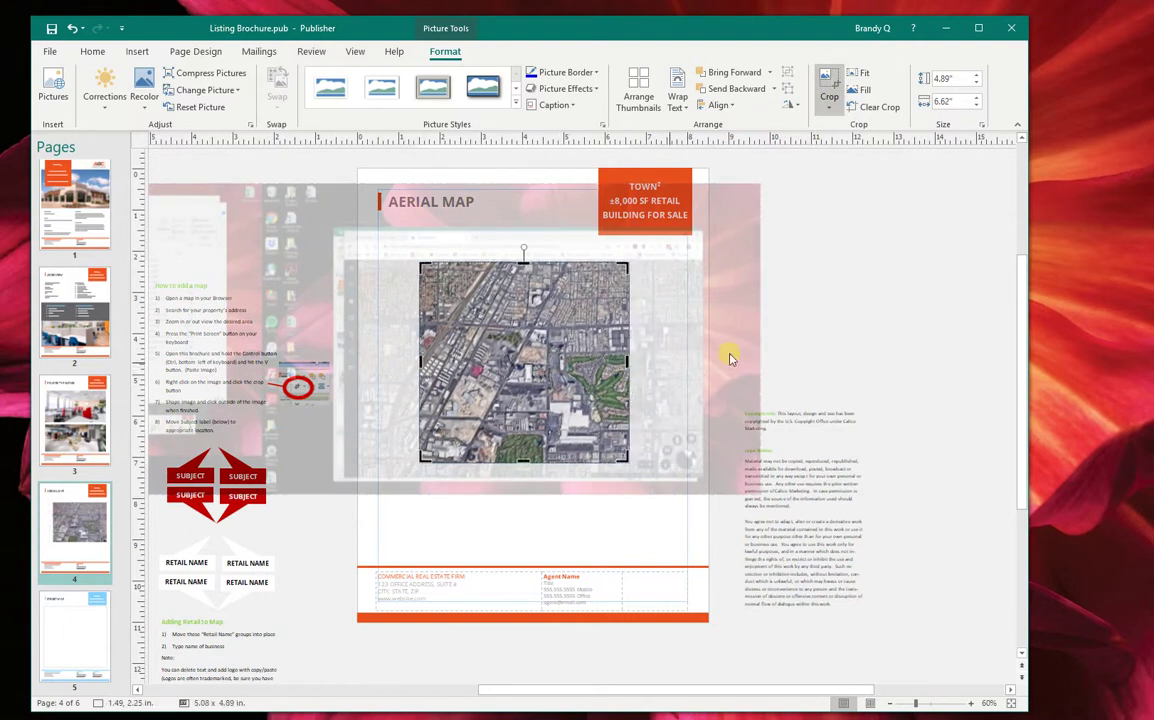
pyautogui.click(729, 358)
# Enlarge the aerial map and position it under the AERIAL MAP heading.
pyautogui.click(626, 464)
pyautogui.moveTo(628, 463); pyautogui.dragTo(696, 532)
pyautogui.moveTo(421, 263); pyautogui.dragTo(381, 250)
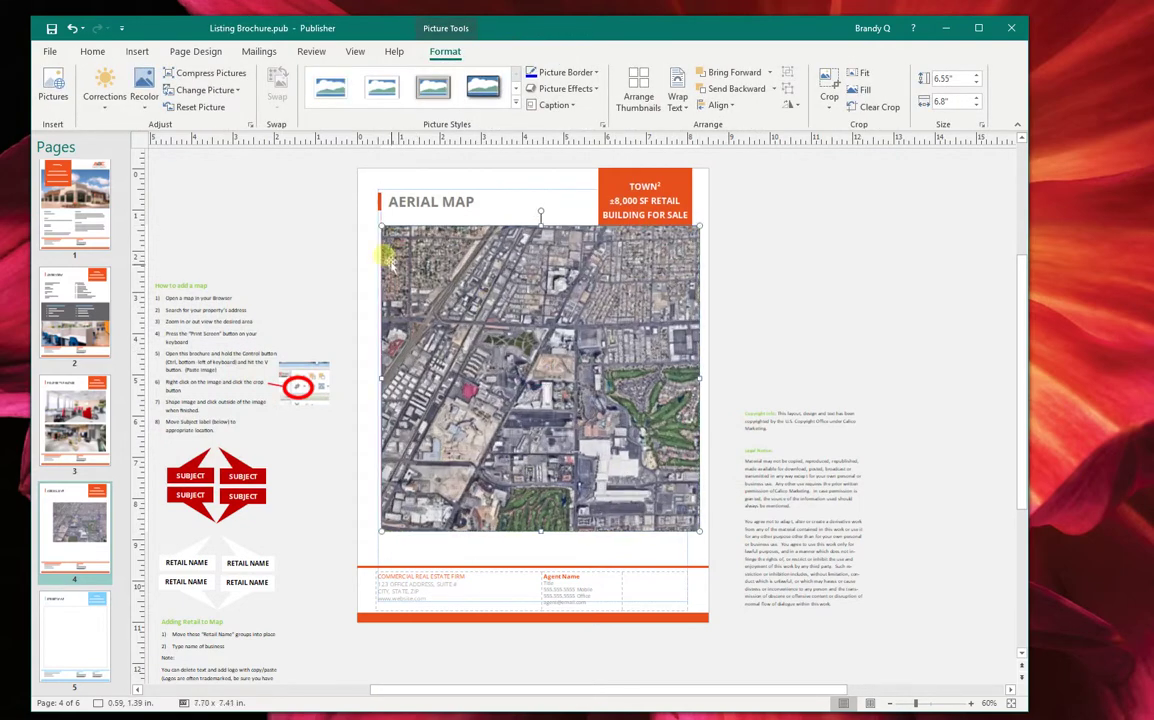
pyautogui.moveTo(530, 304)
pyautogui.mouseDown()
pyautogui.moveTo(525, 335)
pyautogui.moveTo(524, 318)
pyautogui.mouseUp()
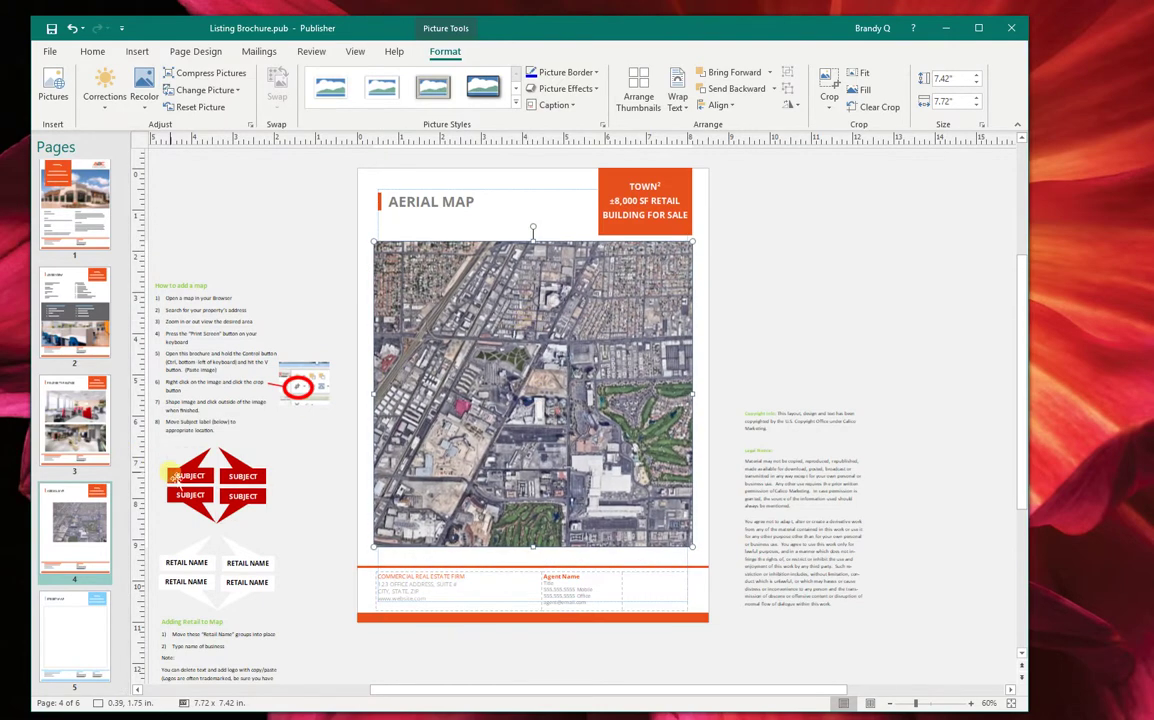
# Move the lower-left SUBJECT label onto the map near its centre.
pyautogui.click(174, 476)
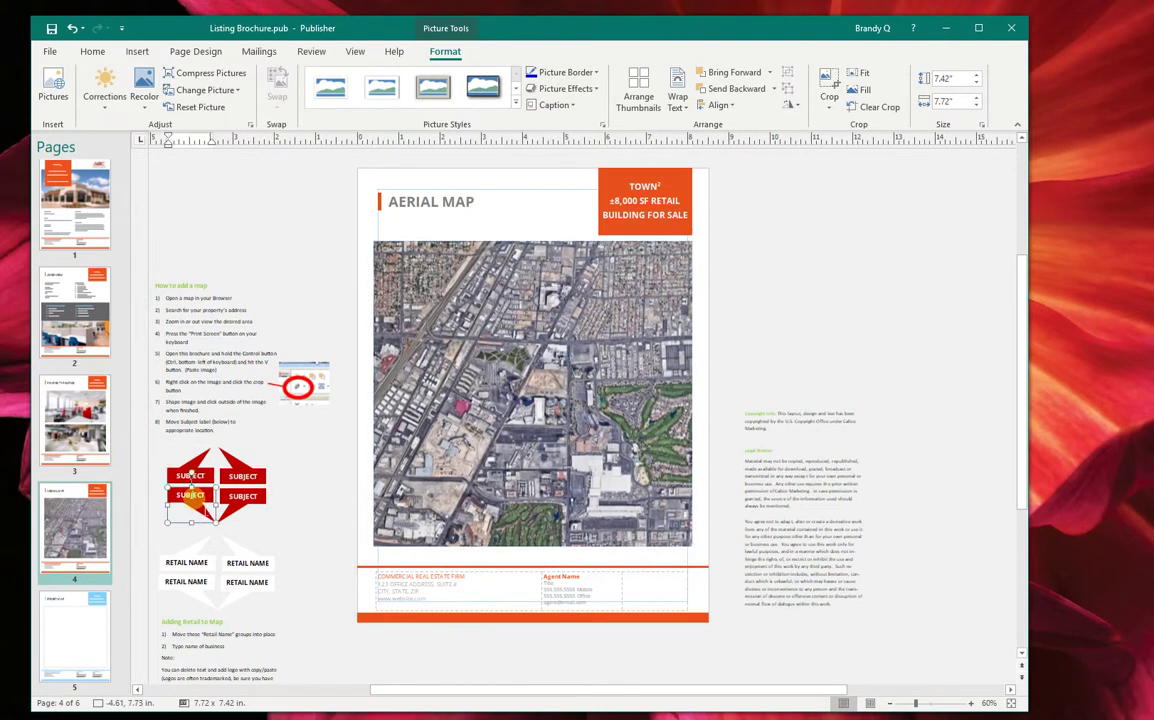
pyautogui.click(335, 537)
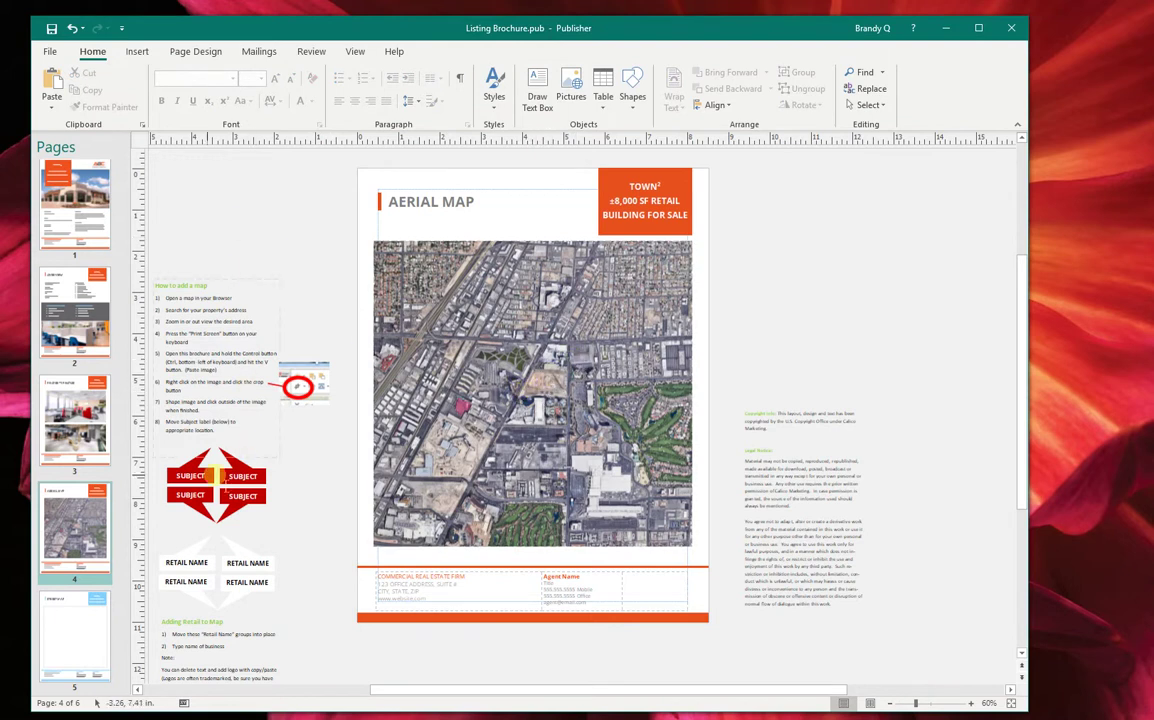
pyautogui.click(180, 500)
pyautogui.click(186, 497)
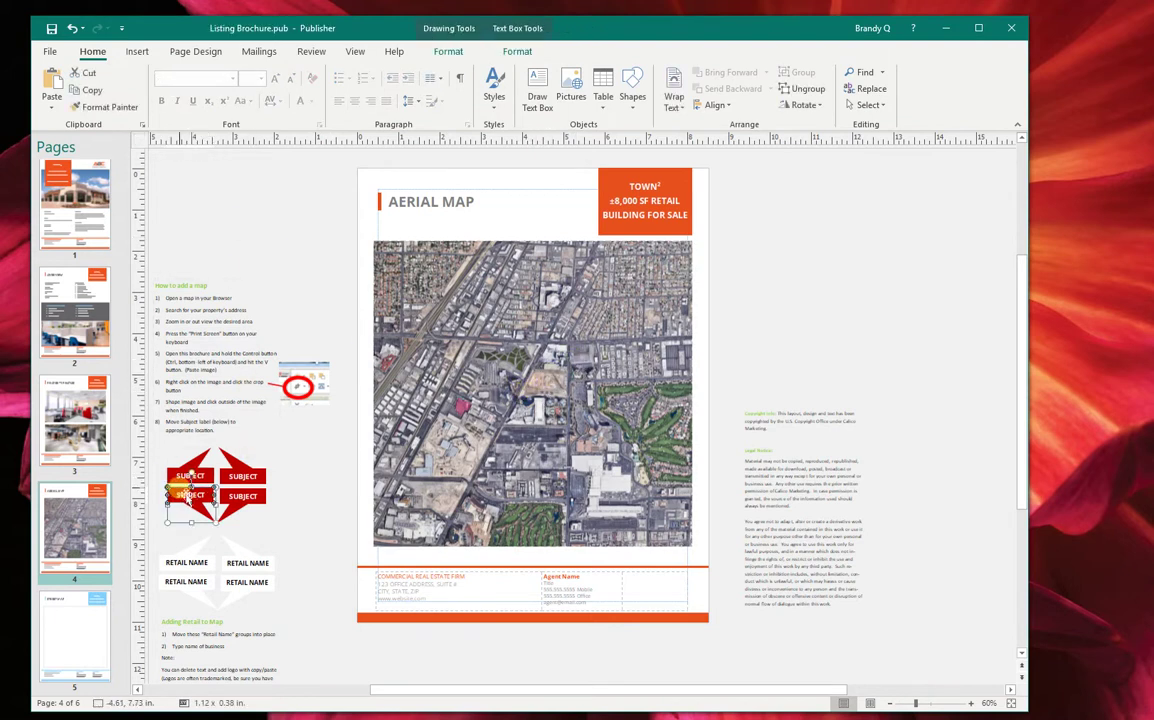
pyautogui.click(300, 458)
pyautogui.moveTo(195, 497); pyautogui.dragTo(527, 366)
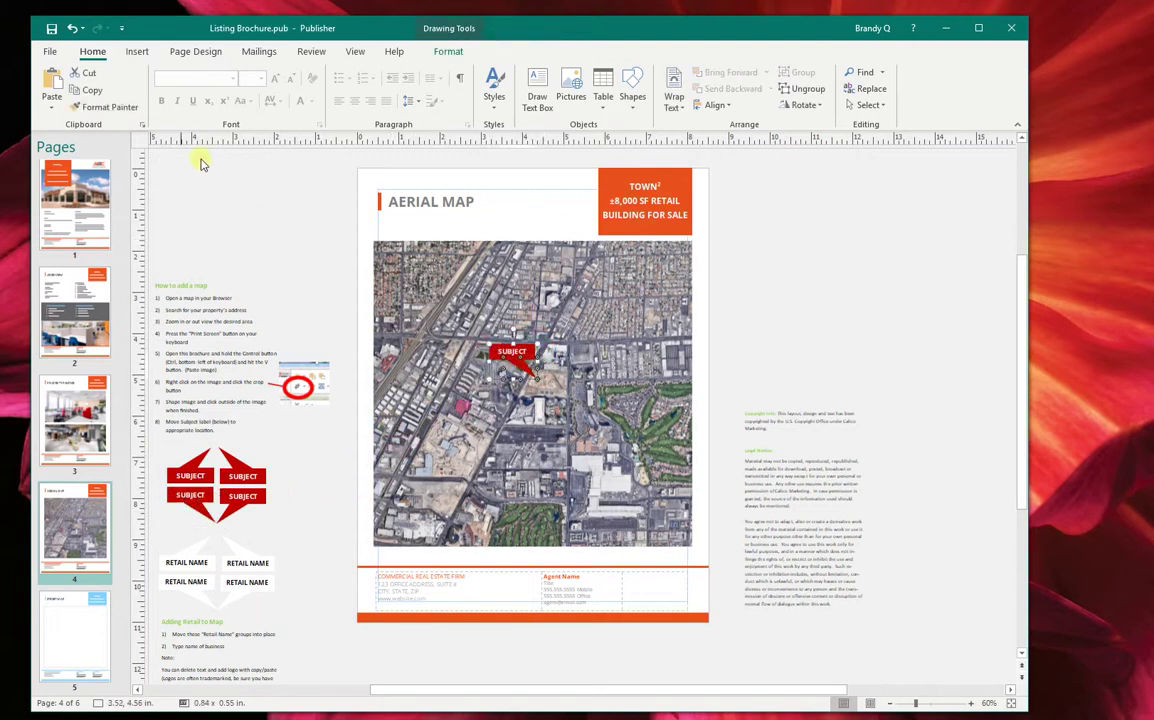
pyautogui.click(276, 238)
# Draw a freeform shape outlining the property lot on the map.
pyautogui.click(139, 55)
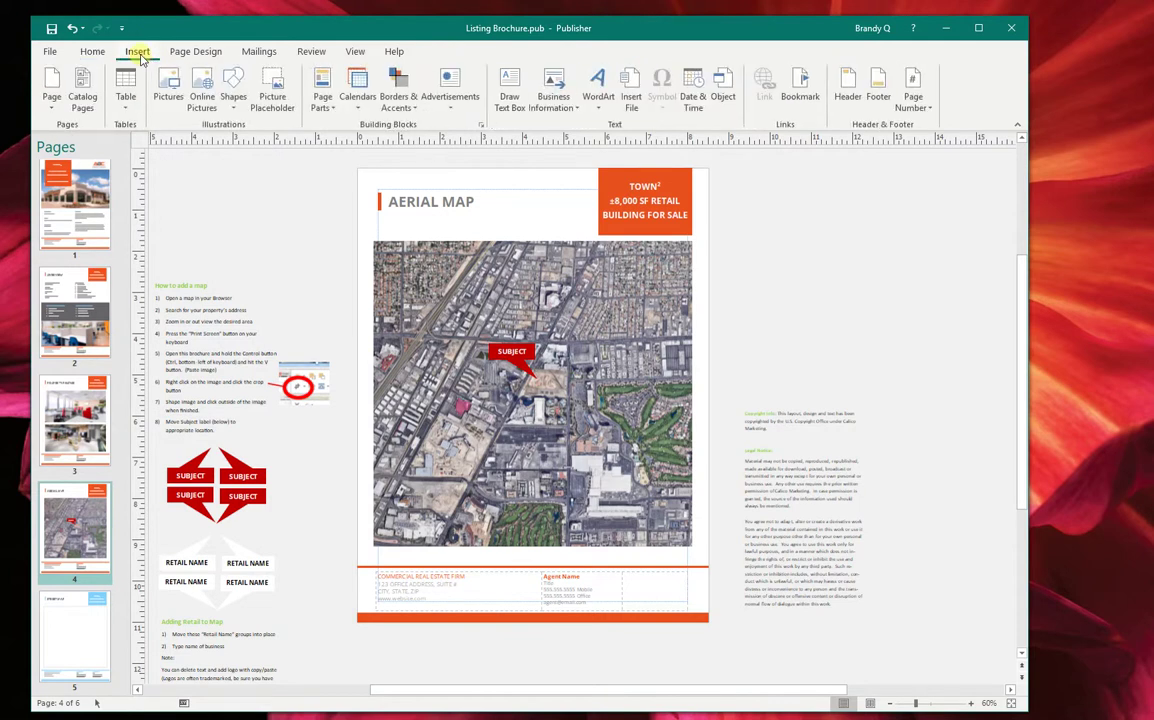
pyautogui.click(234, 84)
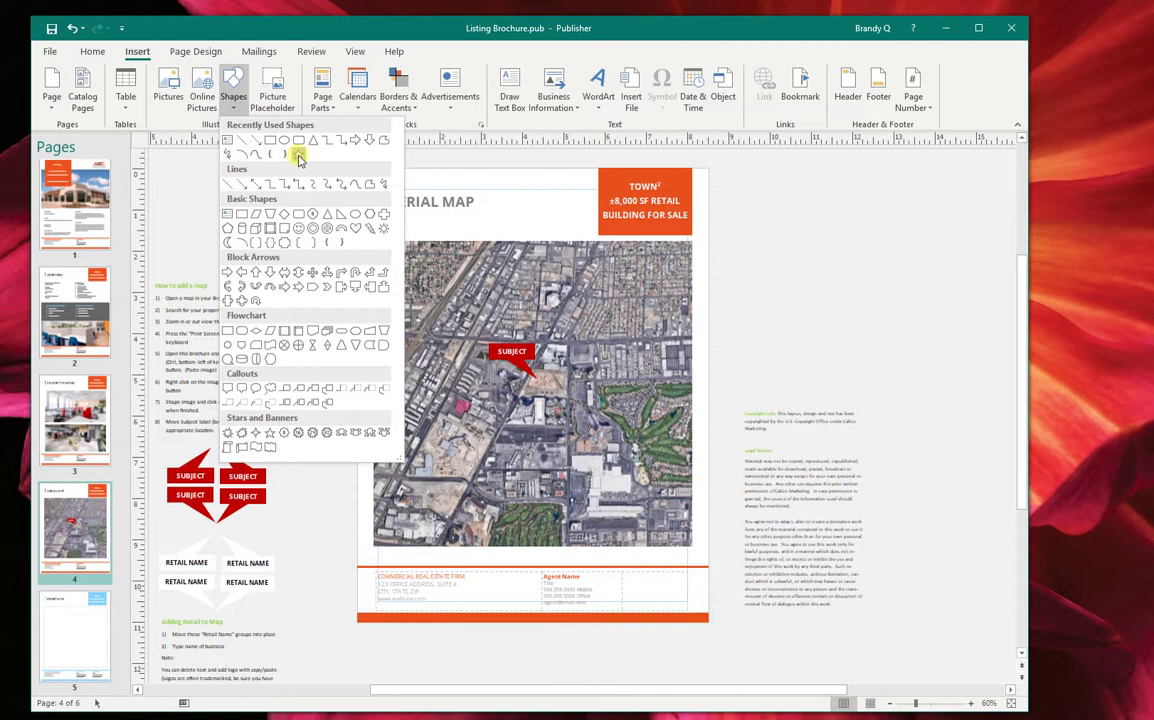
pyautogui.click(383, 142)
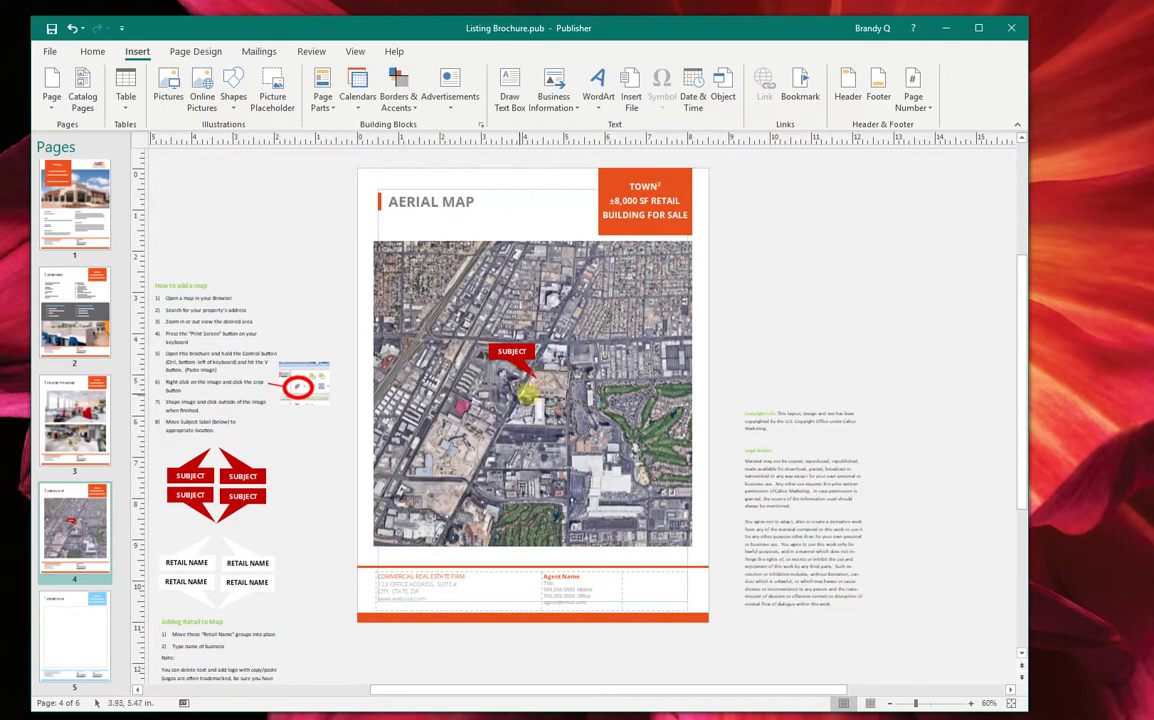
pyautogui.click(521, 395)
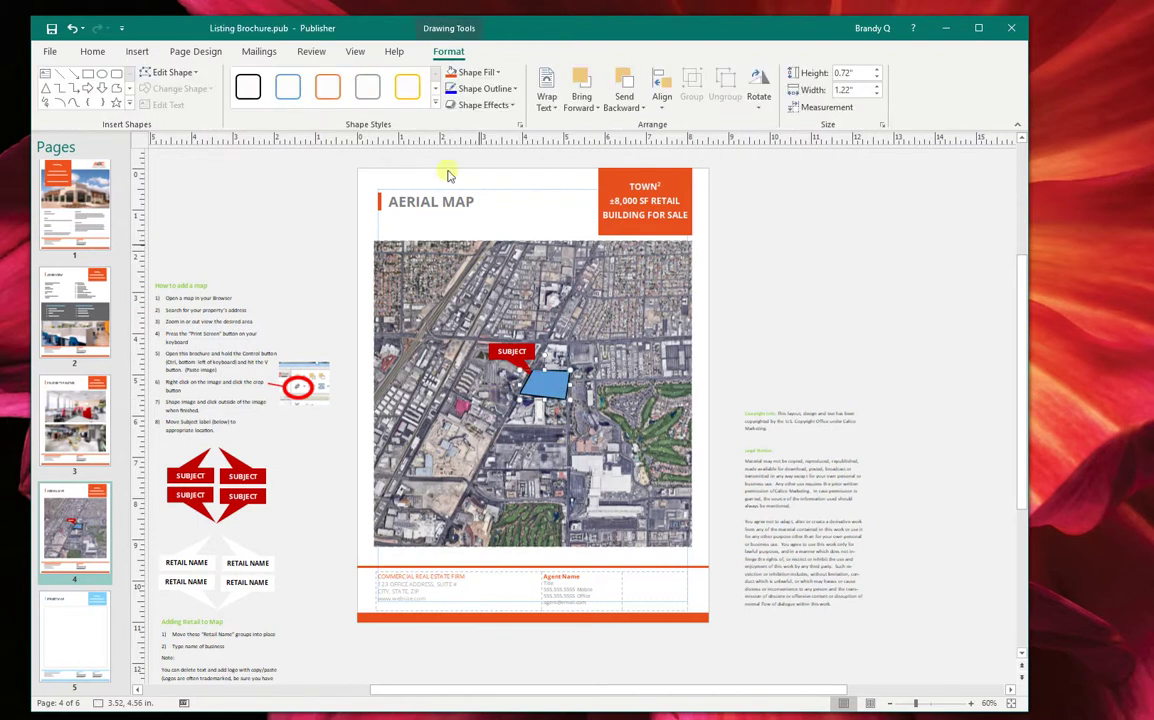
# Give the property shape no fill and a dark red 4½ pt outline.
pyautogui.click(478, 72)
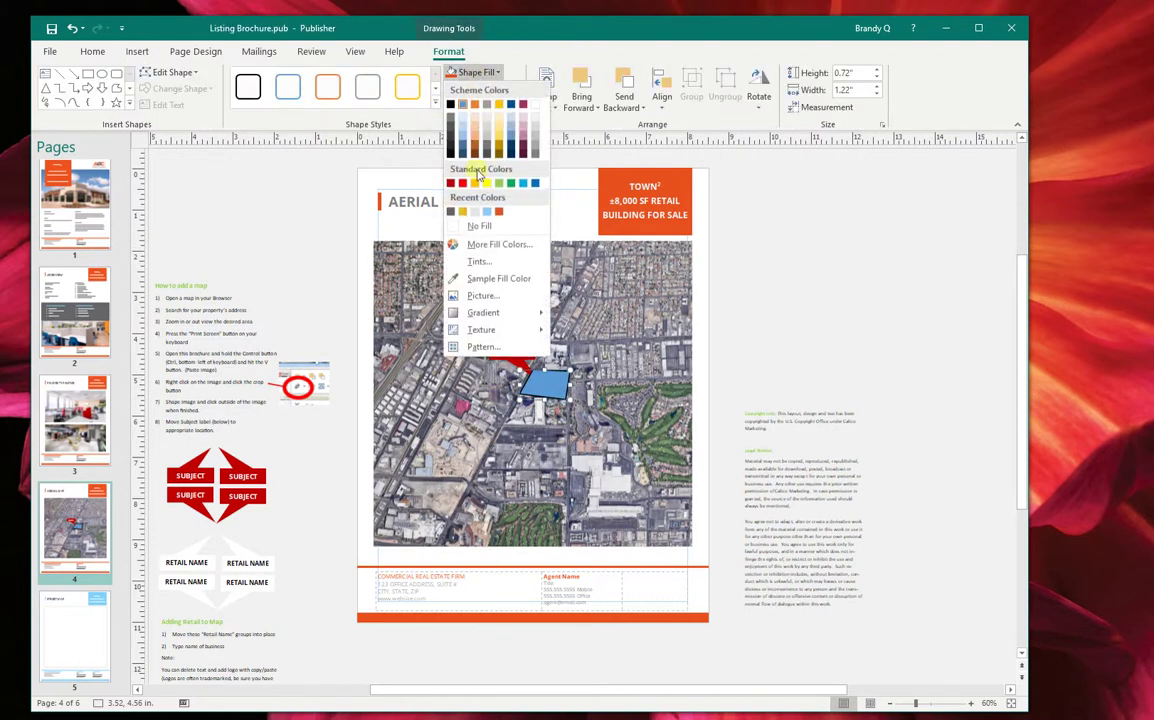
pyautogui.click(472, 227)
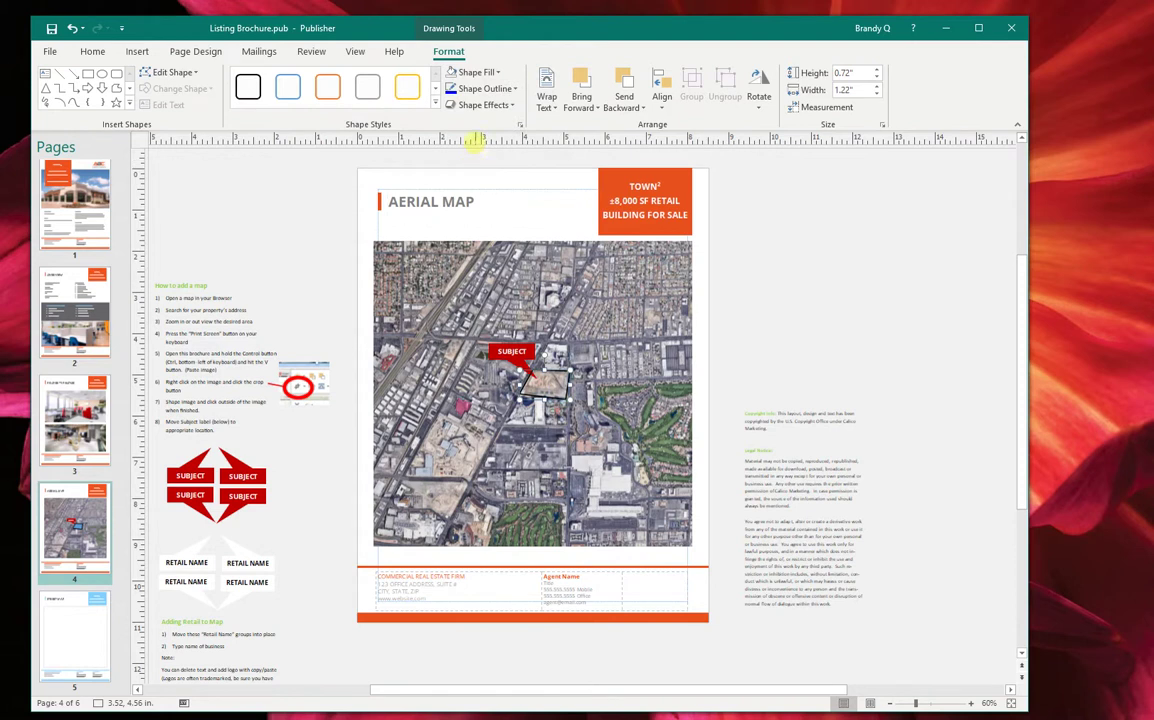
pyautogui.click(484, 88)
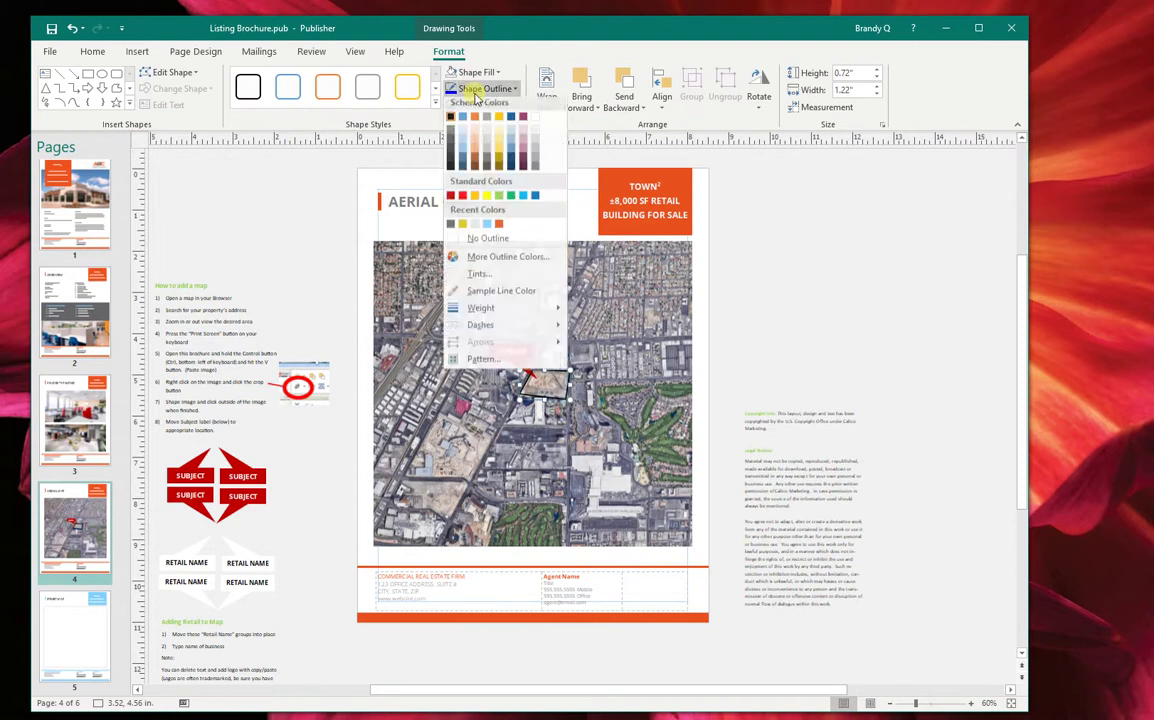
pyautogui.click(450, 200)
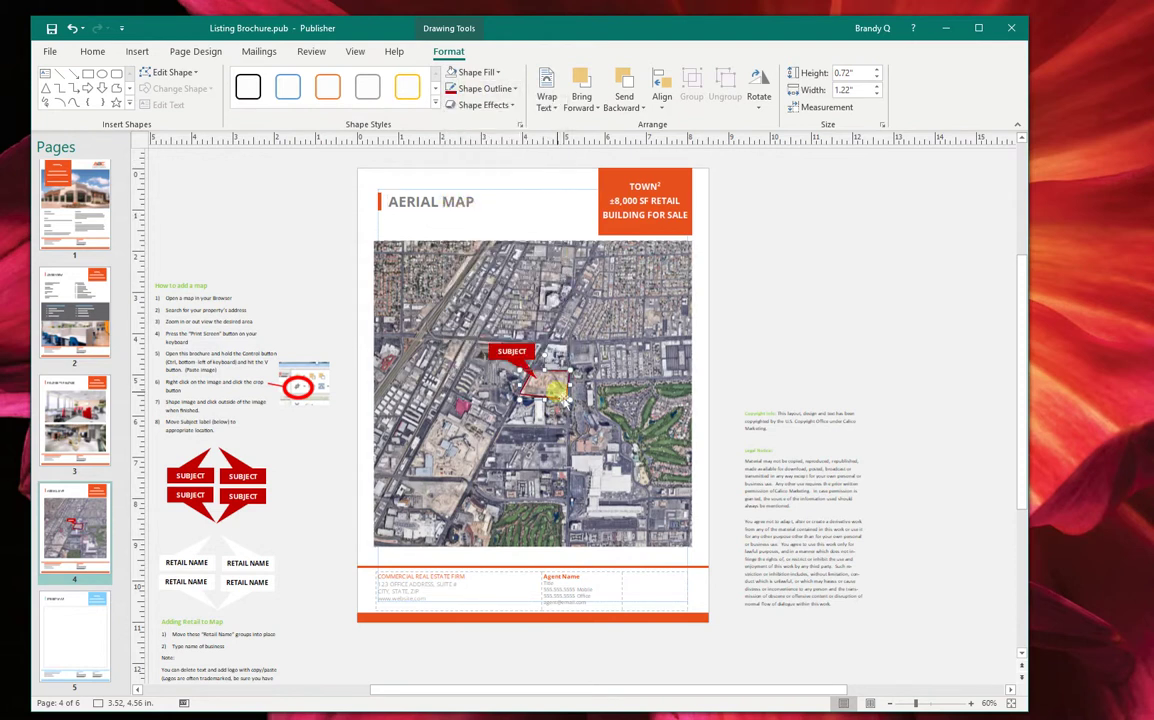
pyautogui.click(503, 90)
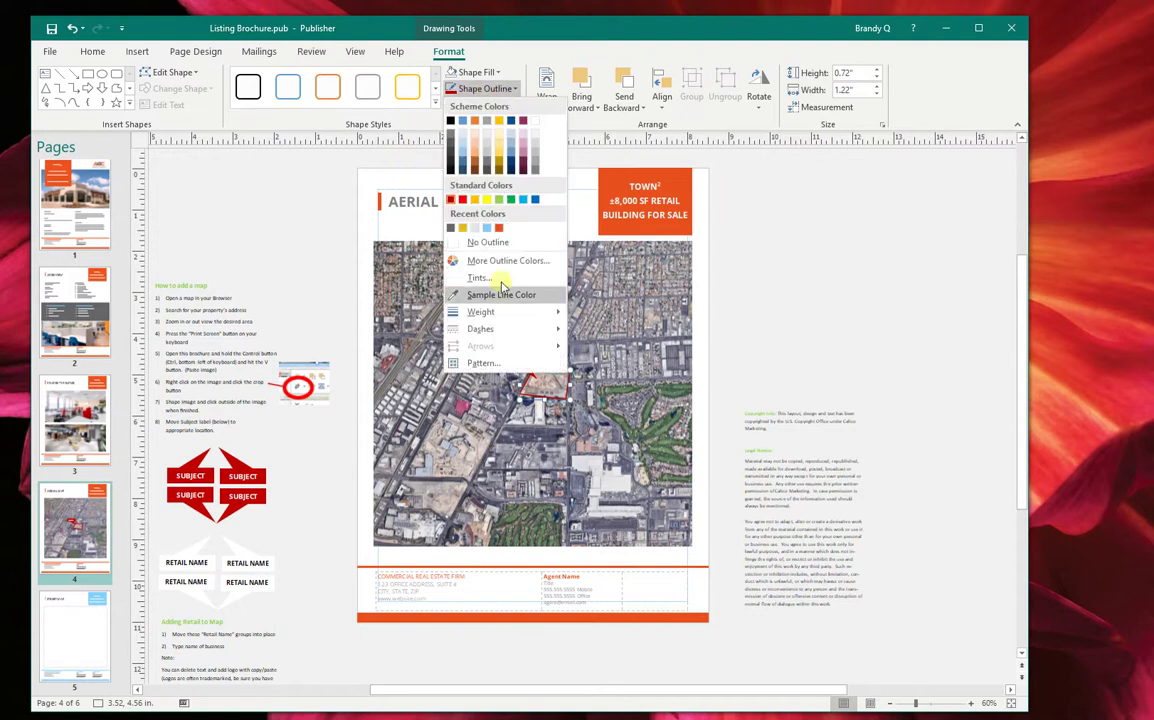
pyautogui.moveTo(505, 311)
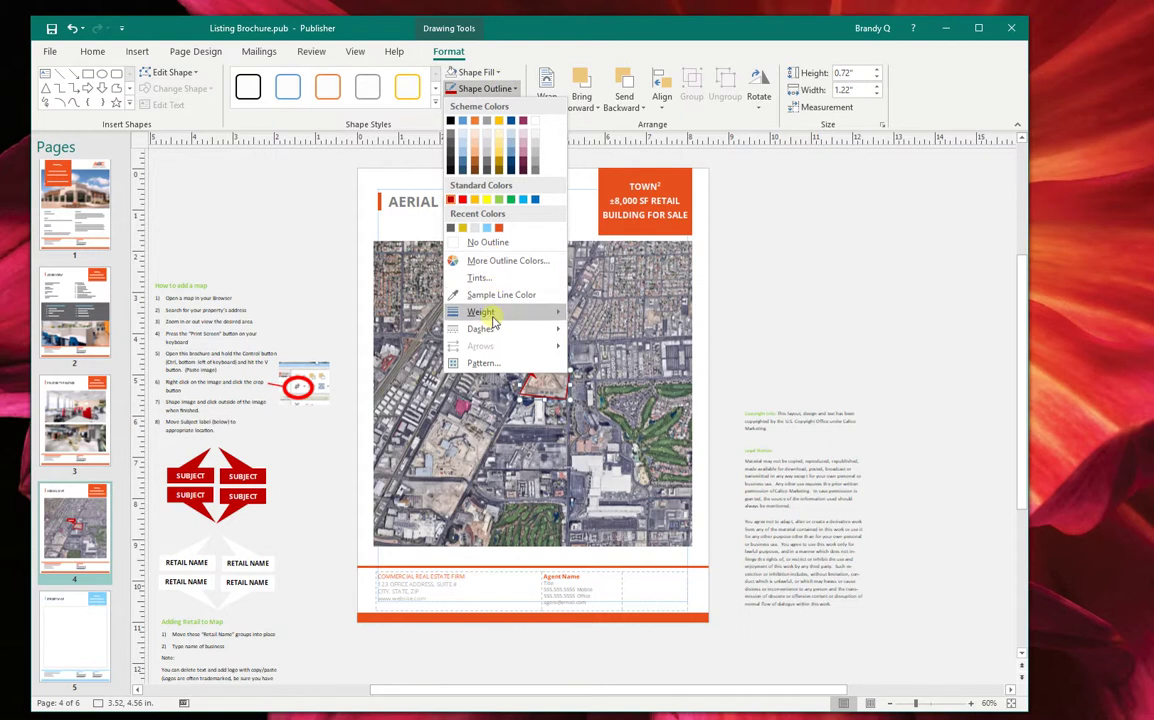
pyautogui.click(589, 422)
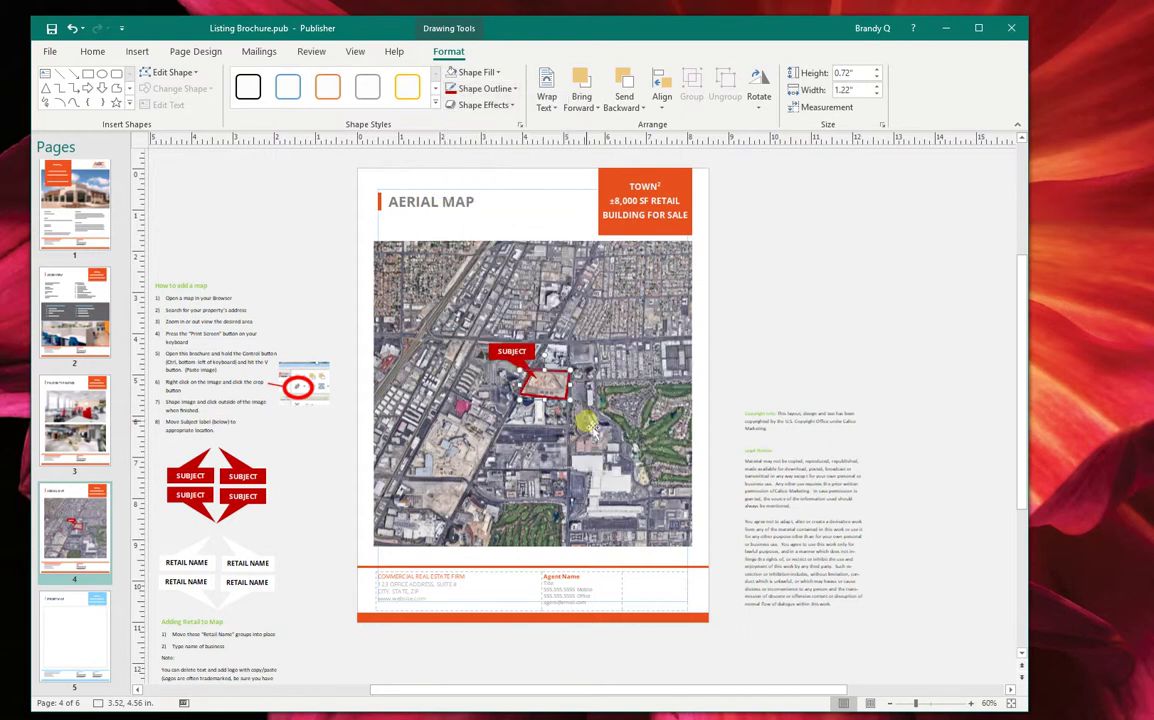
pyautogui.click(767, 330)
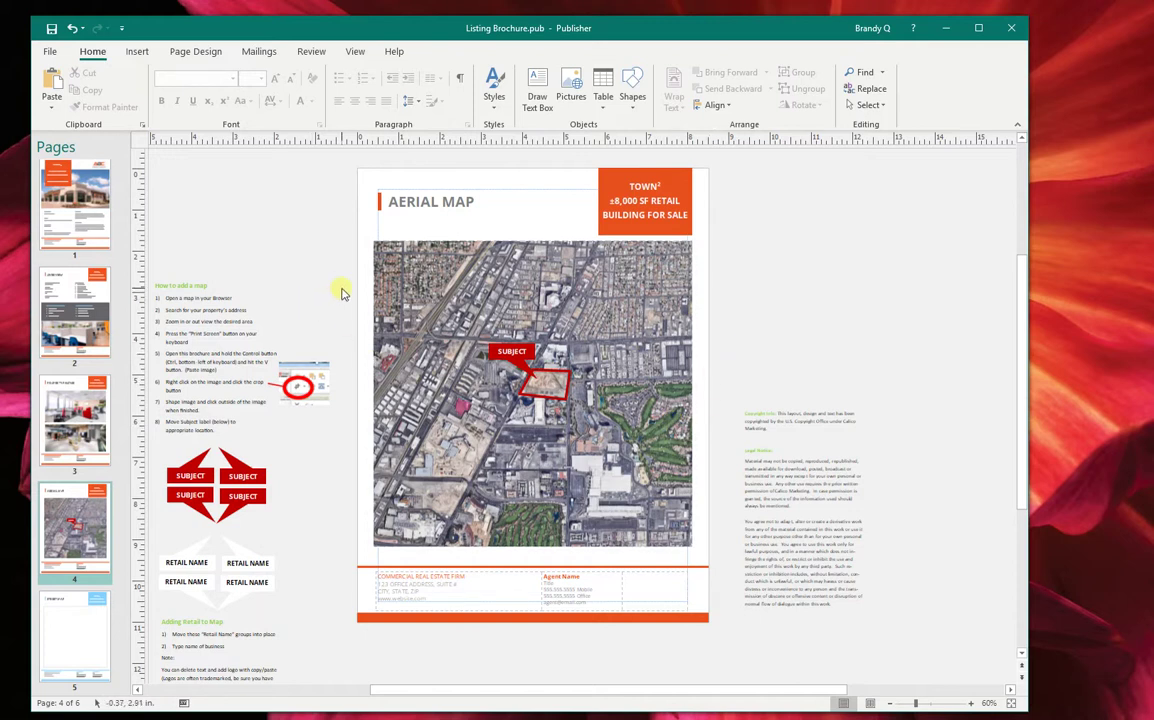
pyautogui.hotkey('ctrl', 'z')
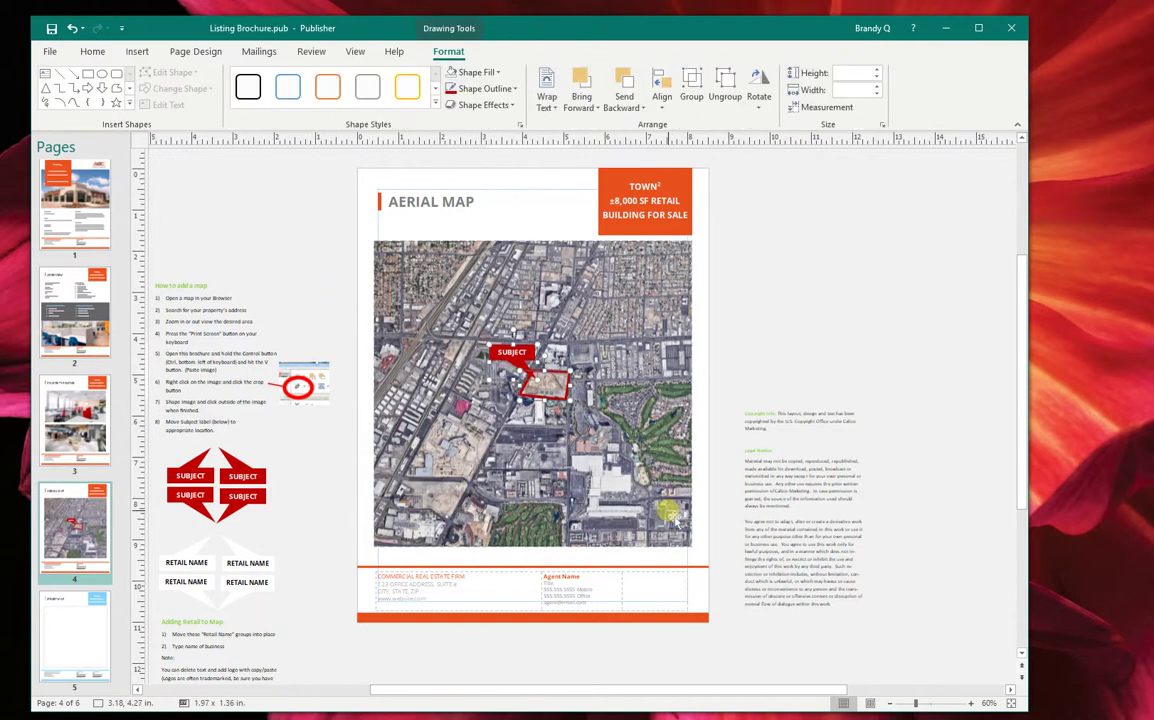
# Drag a SUBJECT arrow label onto the street map on page 5.
pyautogui.click(668, 515)
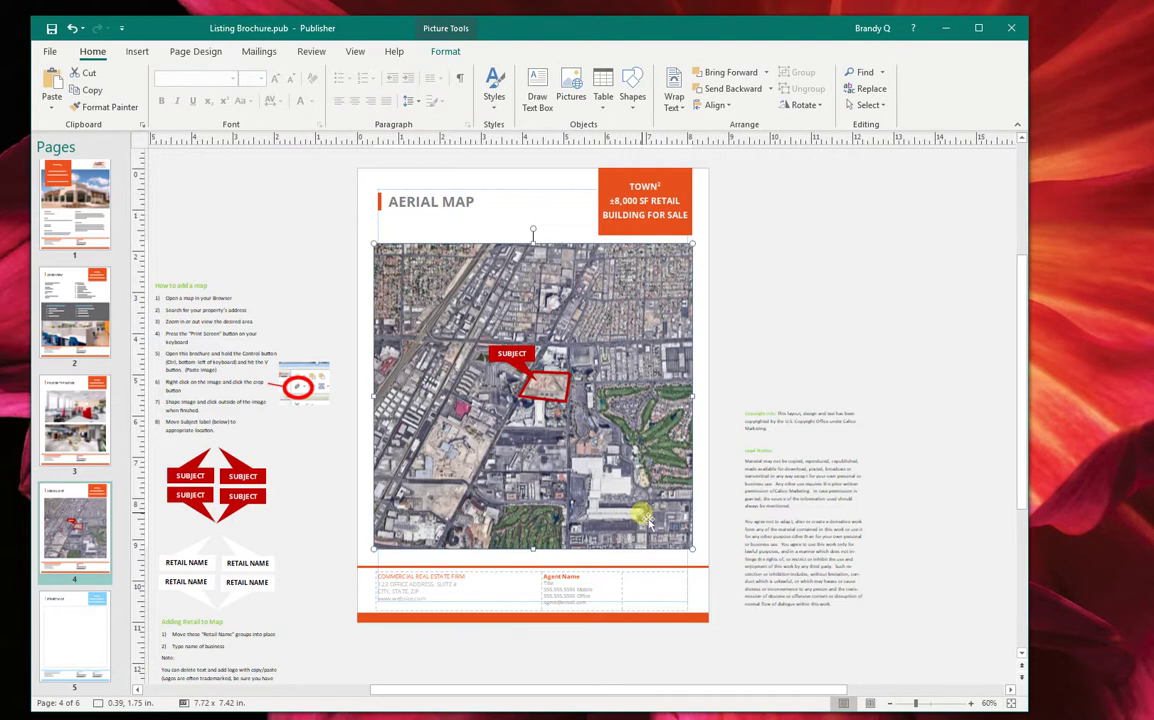
pyautogui.click(80, 635)
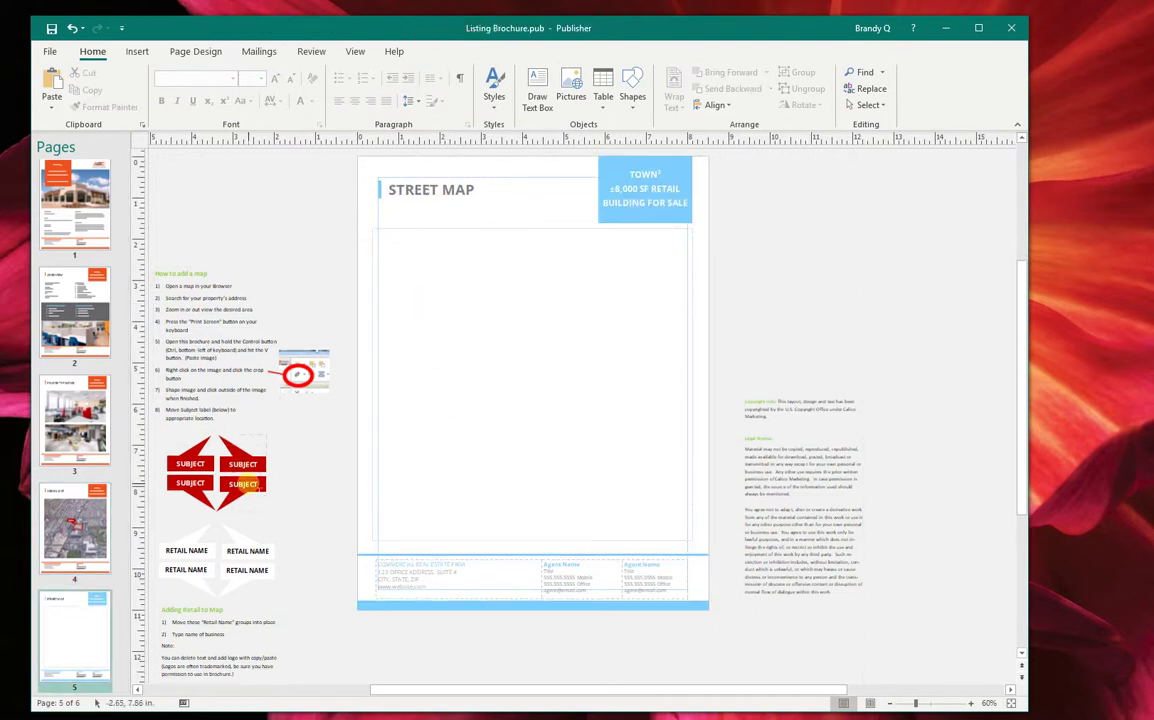
pyautogui.click(241, 462)
pyautogui.moveTo(262, 486); pyautogui.dragTo(591, 354)
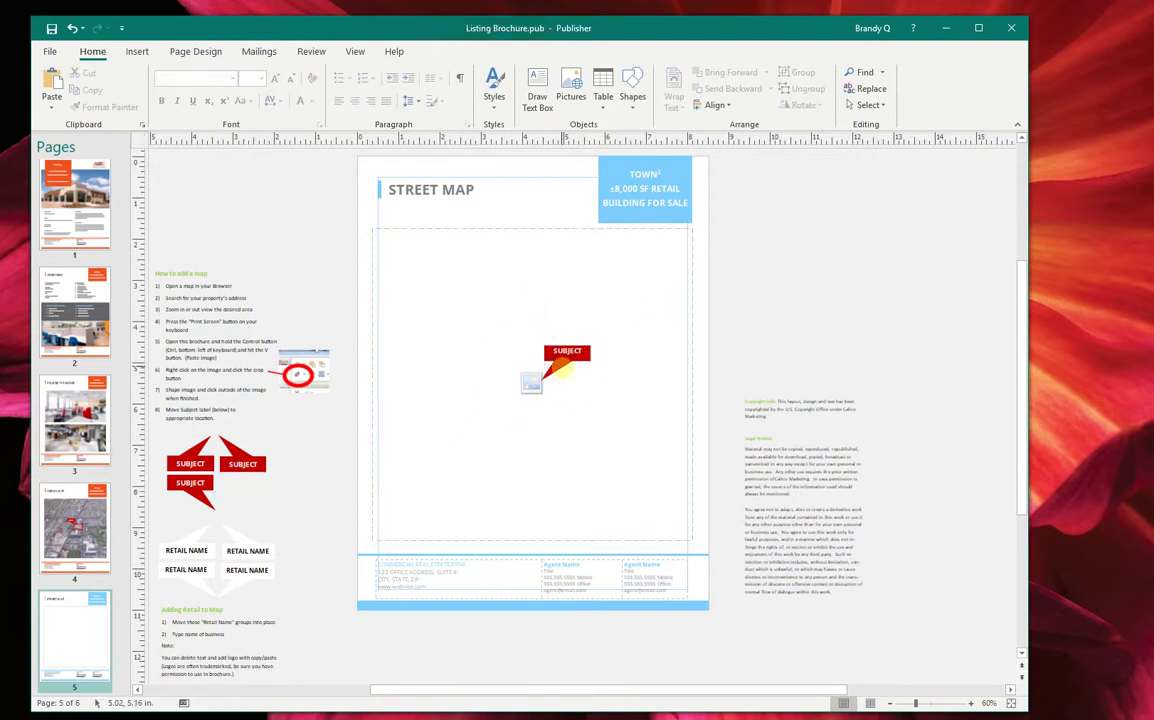
pyautogui.click(561, 371)
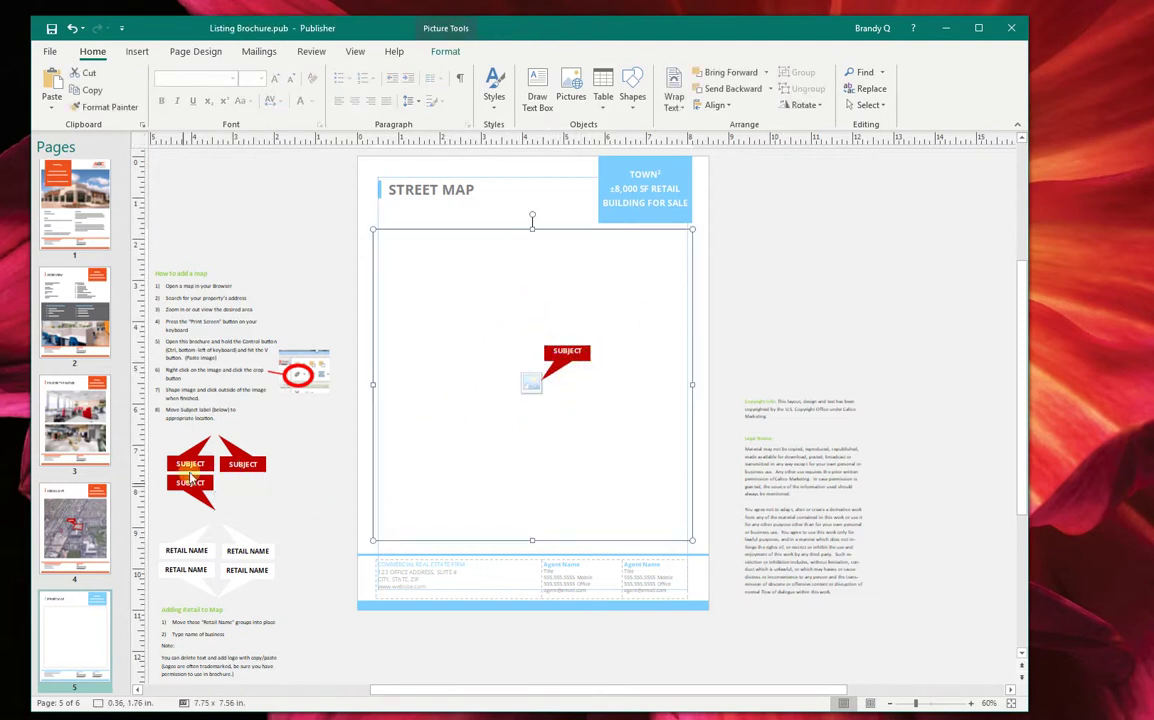
pyautogui.scroll(-1, 191, 477)
pyautogui.scroll(-1, 88, 556)
pyautogui.scroll(-1, 72, 598)
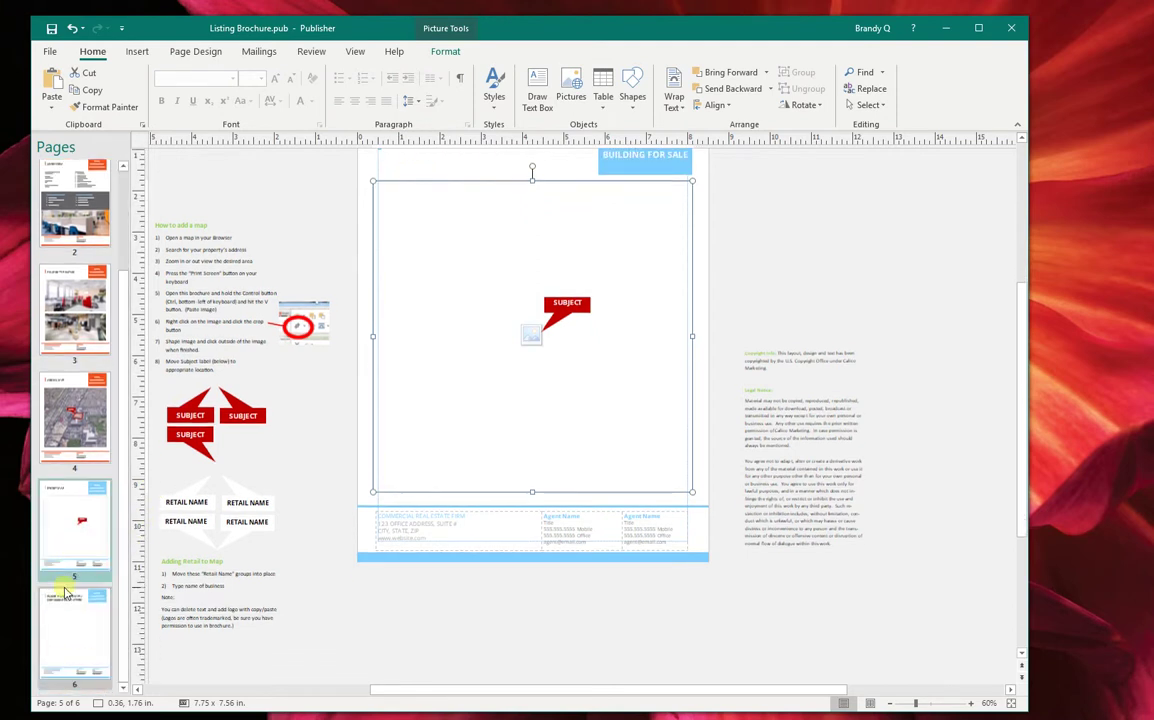
# Duplicate page 6, with its combined title, as a new page 7.
pyautogui.click(77, 618)
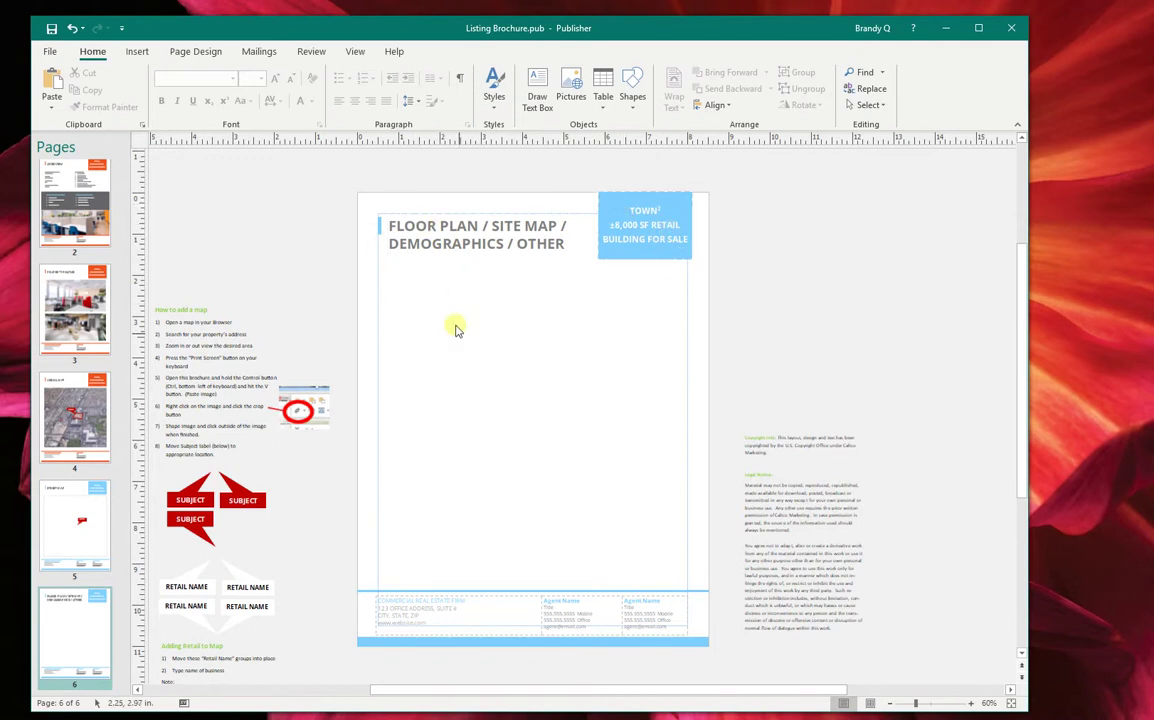
pyautogui.scroll(-1, 460, 340)
pyautogui.scroll(1, 500, 338)
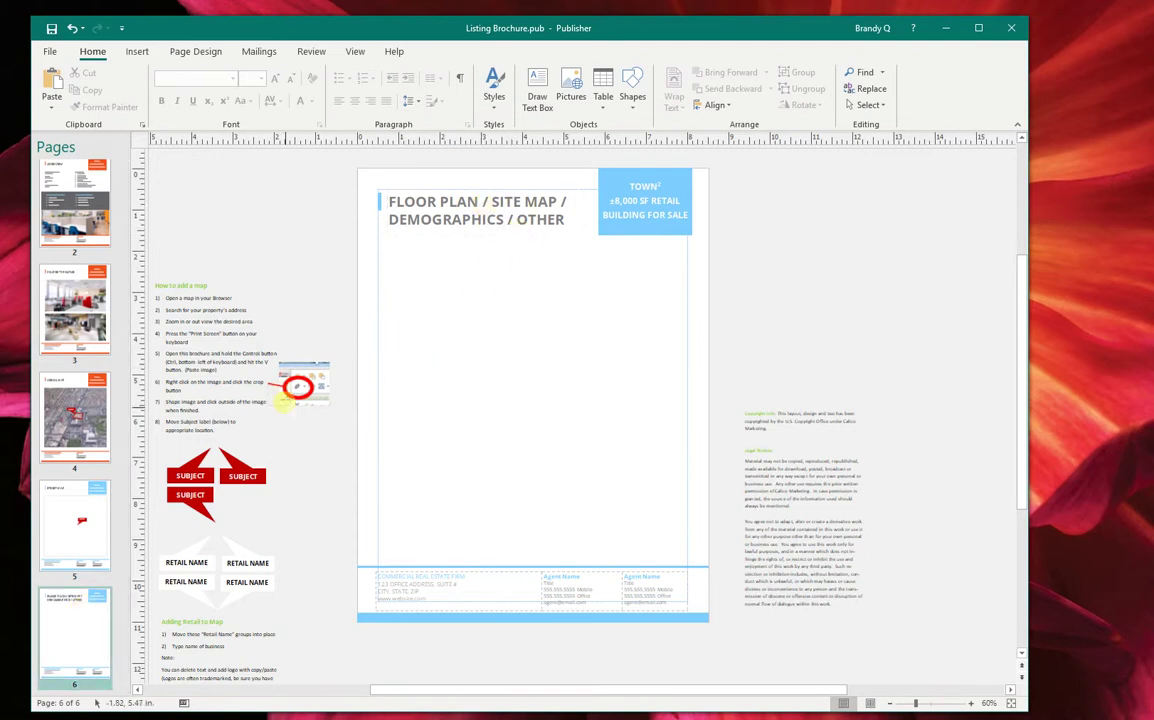
pyautogui.rightClick(83, 619)
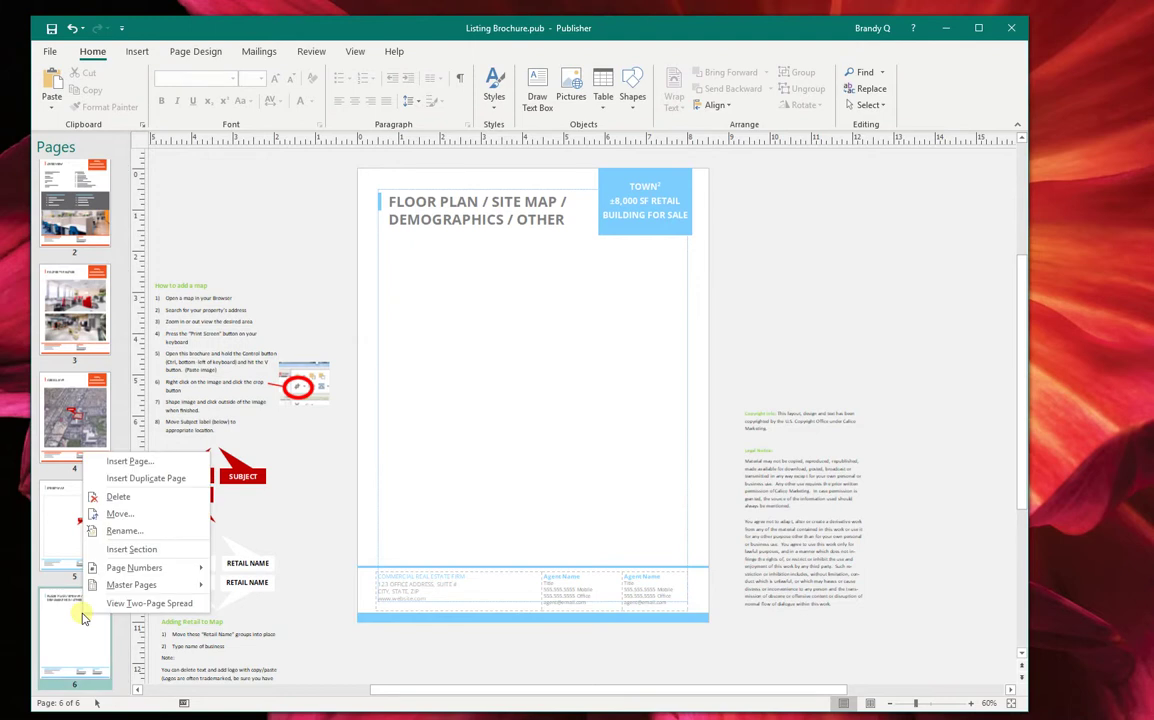
pyautogui.click(130, 478)
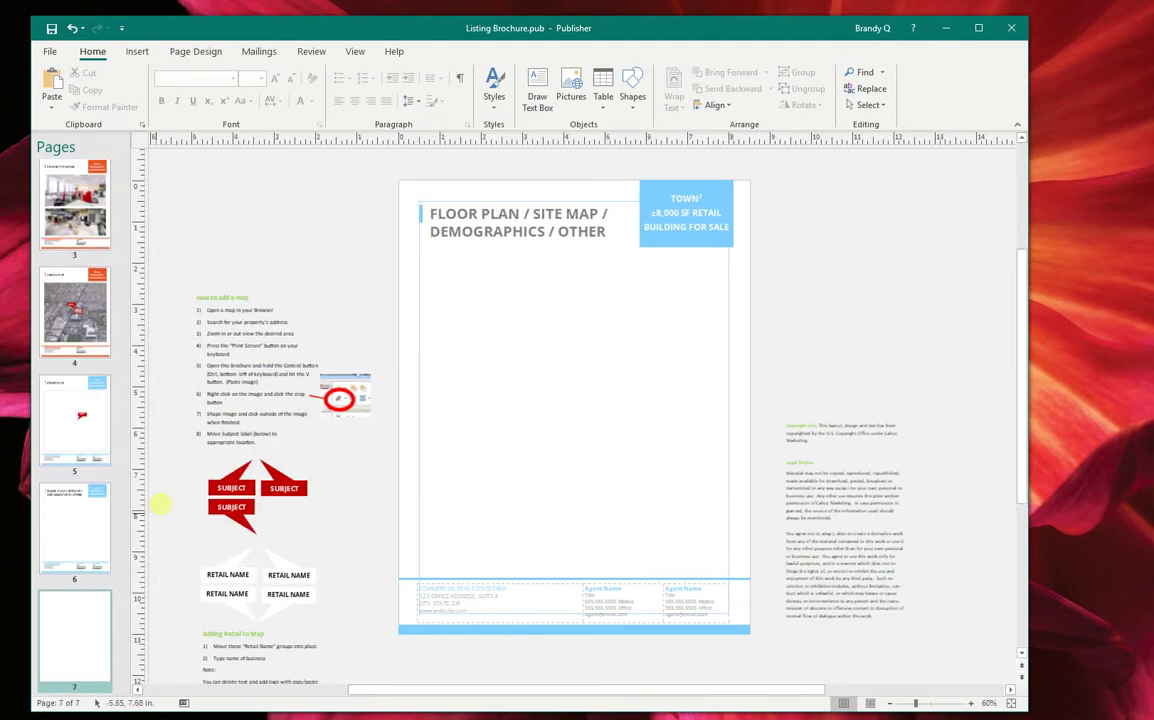
# Trim page 6's title so it reads only FLOOR PLAN.
pyautogui.click(88, 515)
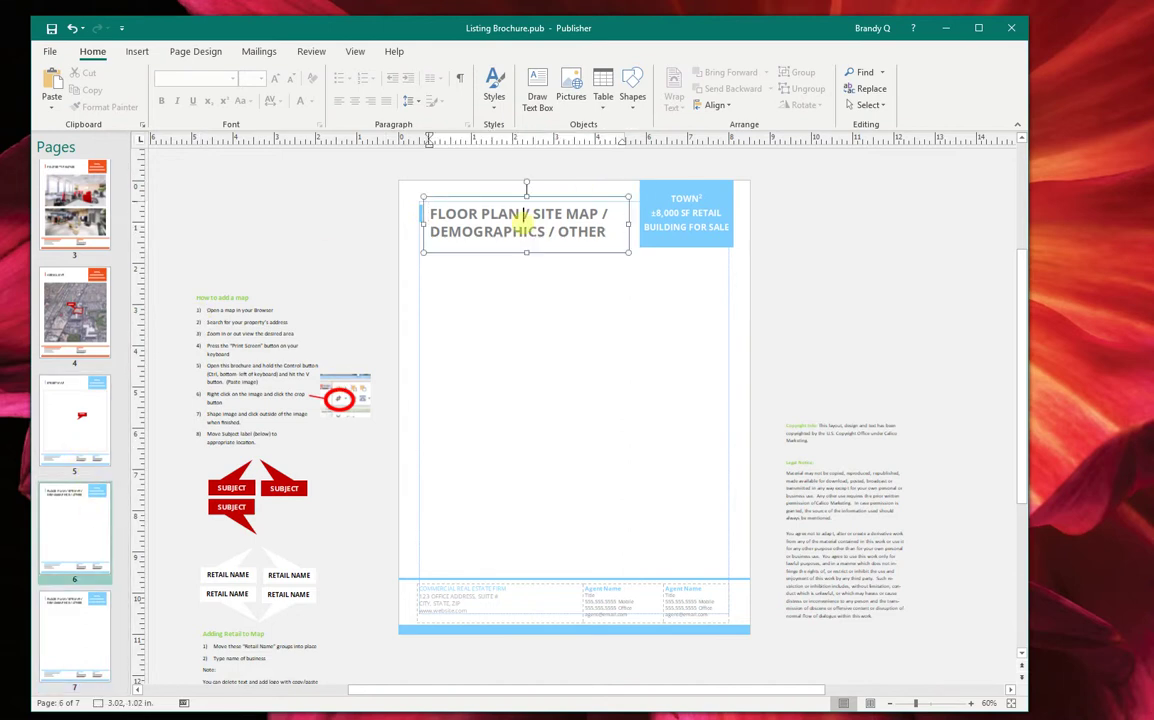
pyautogui.moveTo(523, 222); pyautogui.dragTo(604, 236)
pyautogui.press('Delete')
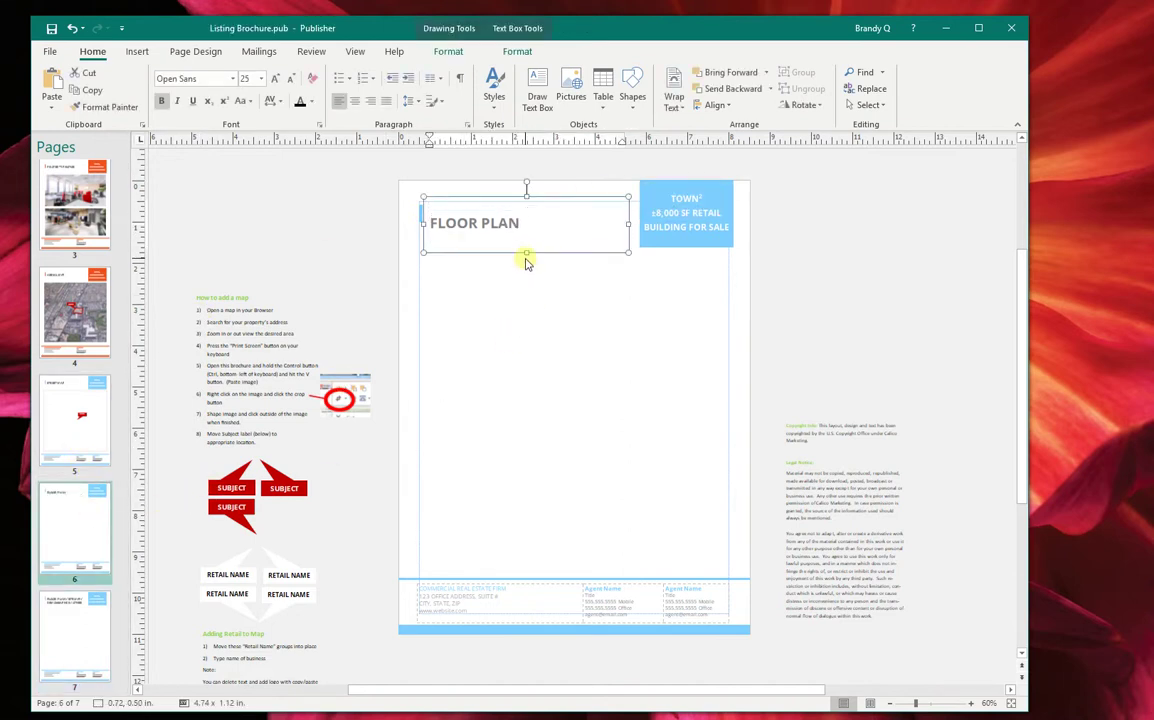
pyautogui.press('Return')
pyautogui.click(433, 380)
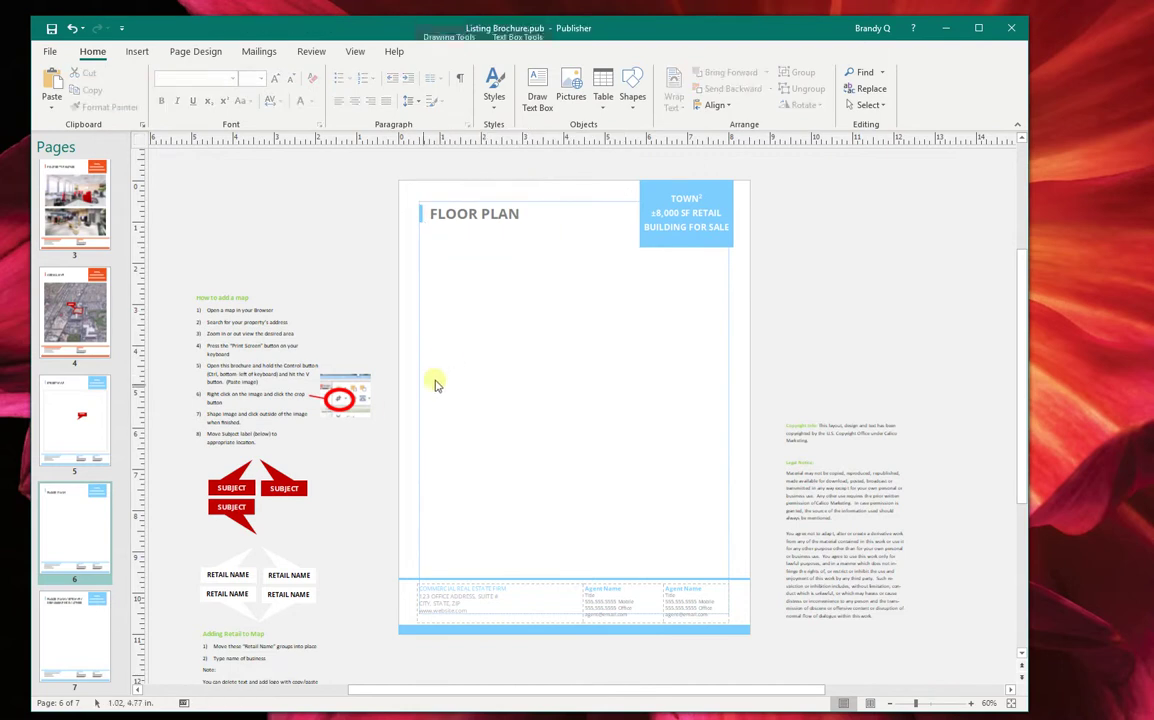
# Trim page 7's title so it reads only SITE MAP.
pyautogui.click(62, 627)
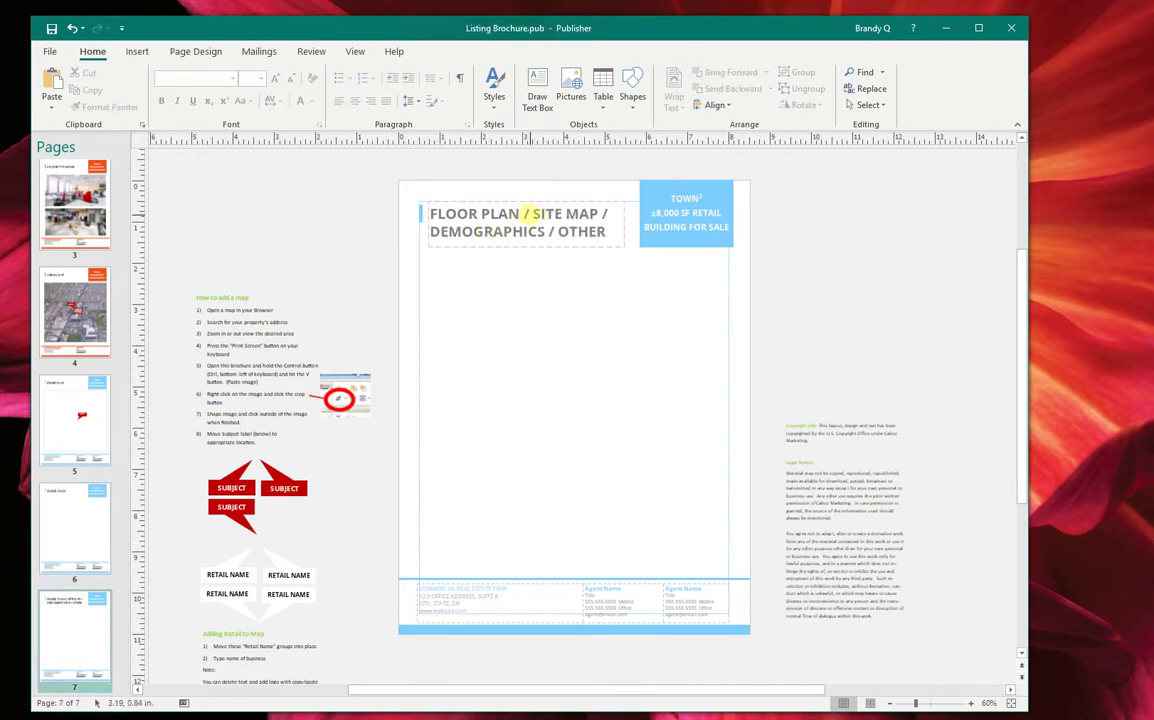
pyautogui.moveTo(533, 213); pyautogui.dragTo(430, 213)
pyautogui.press('Delete')
pyautogui.moveTo(587, 231); pyautogui.dragTo(528, 217)
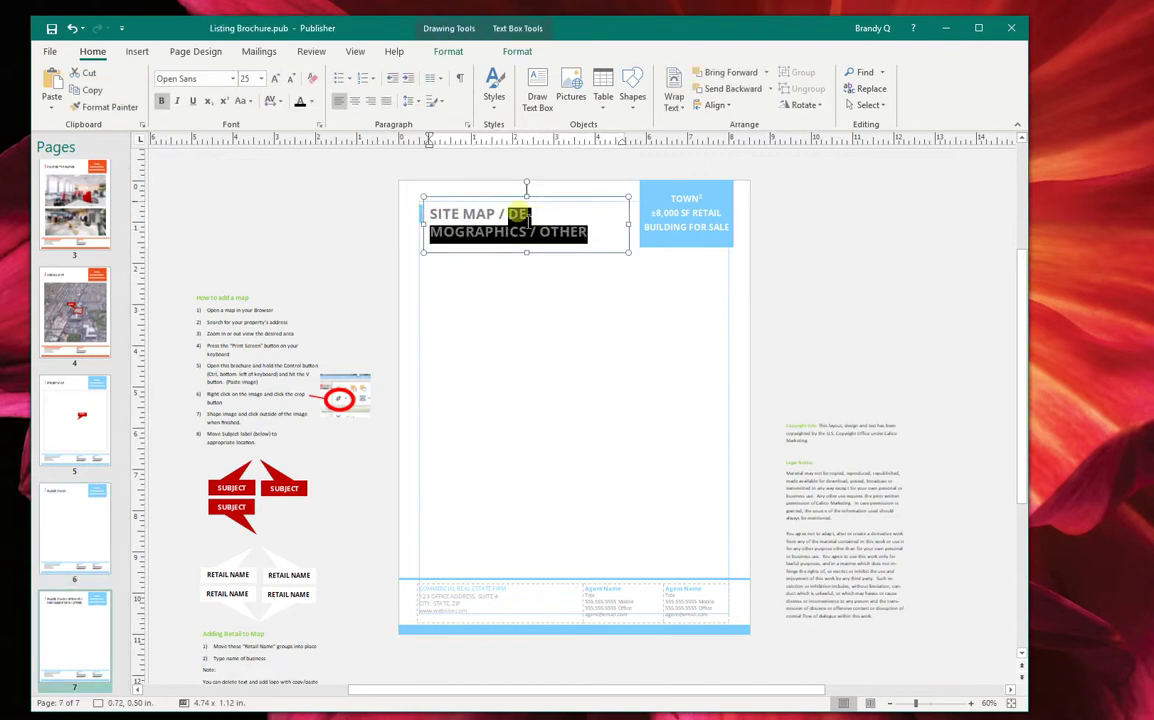
pyautogui.press('Delete')
pyautogui.press('Return')
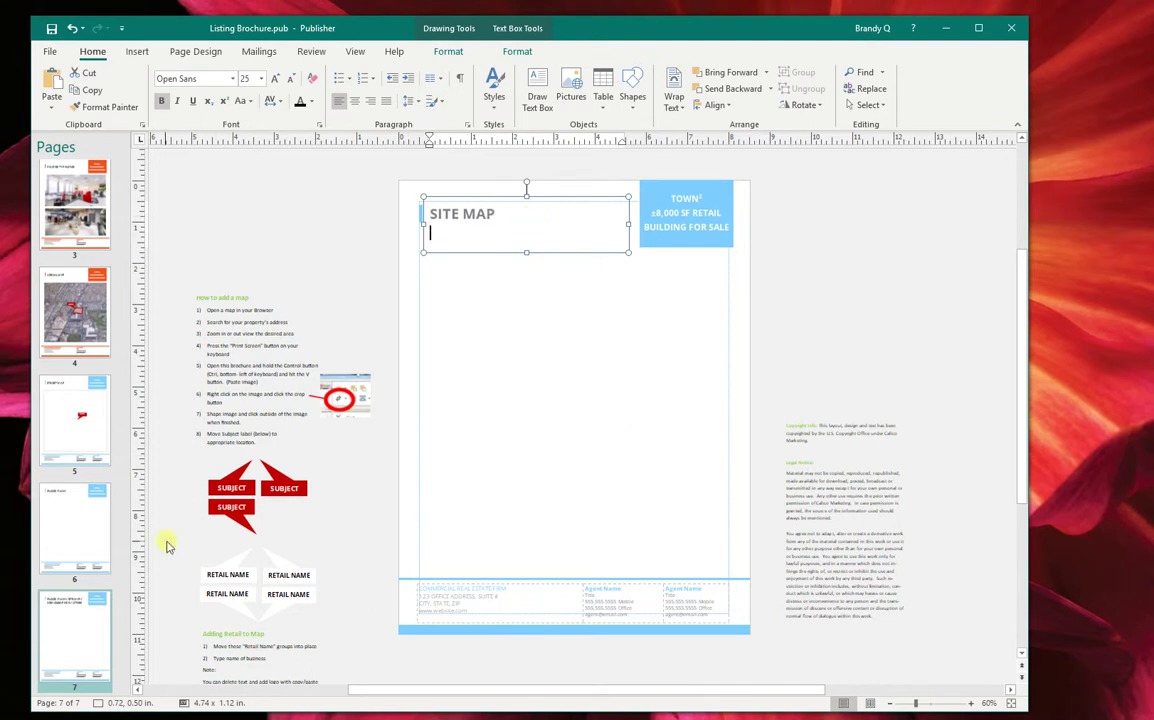
# Duplicate the SITE MAP page as page 8 and retitle it DEMOGRAPHICS.
pyautogui.click(97, 578)
pyautogui.rightClick(97, 617)
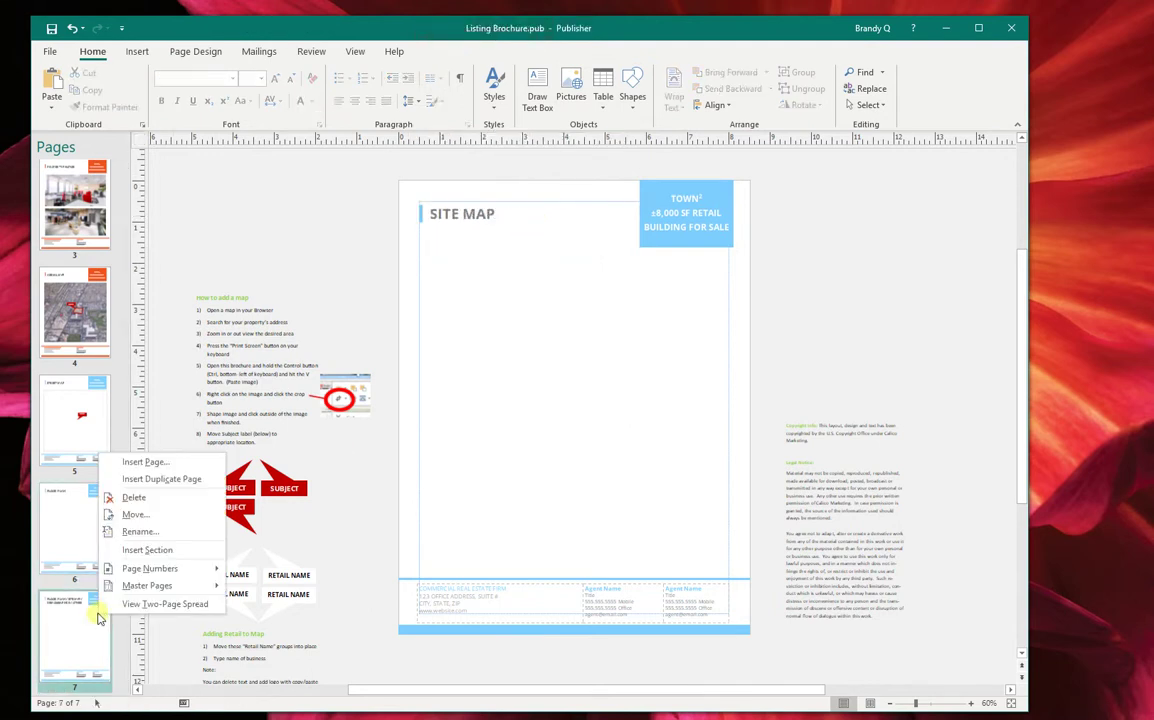
pyautogui.click(110, 437)
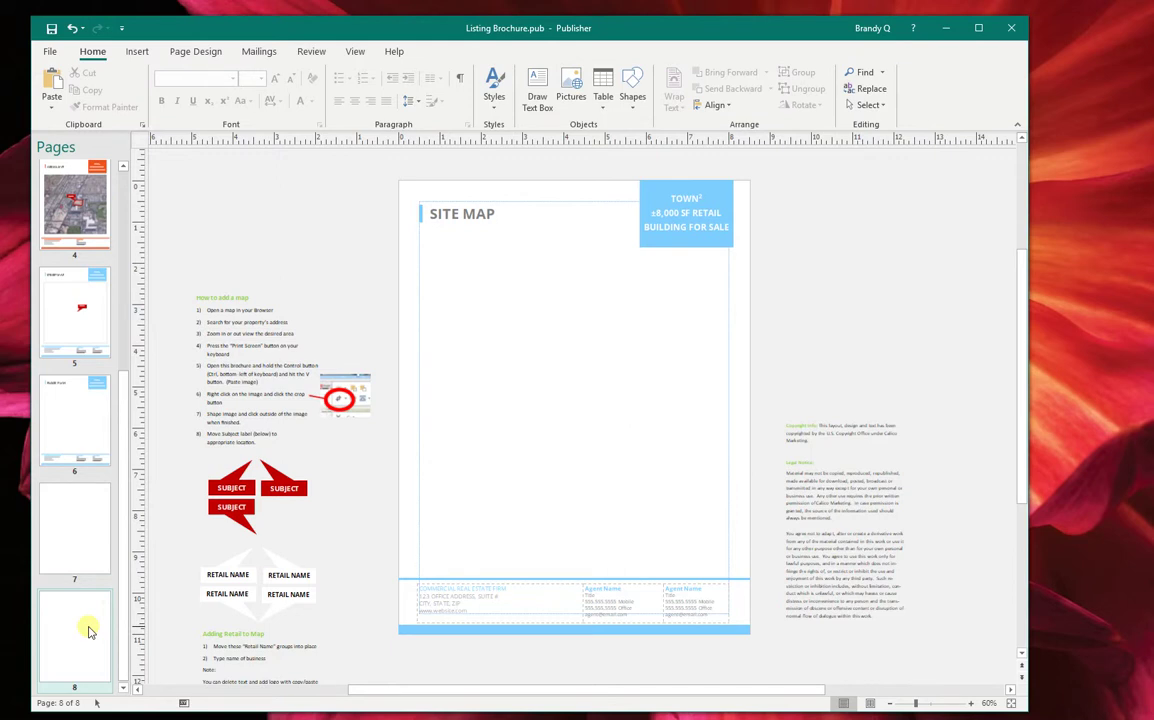
pyautogui.click(477, 216)
pyautogui.moveTo(478, 215); pyautogui.dragTo(462, 218)
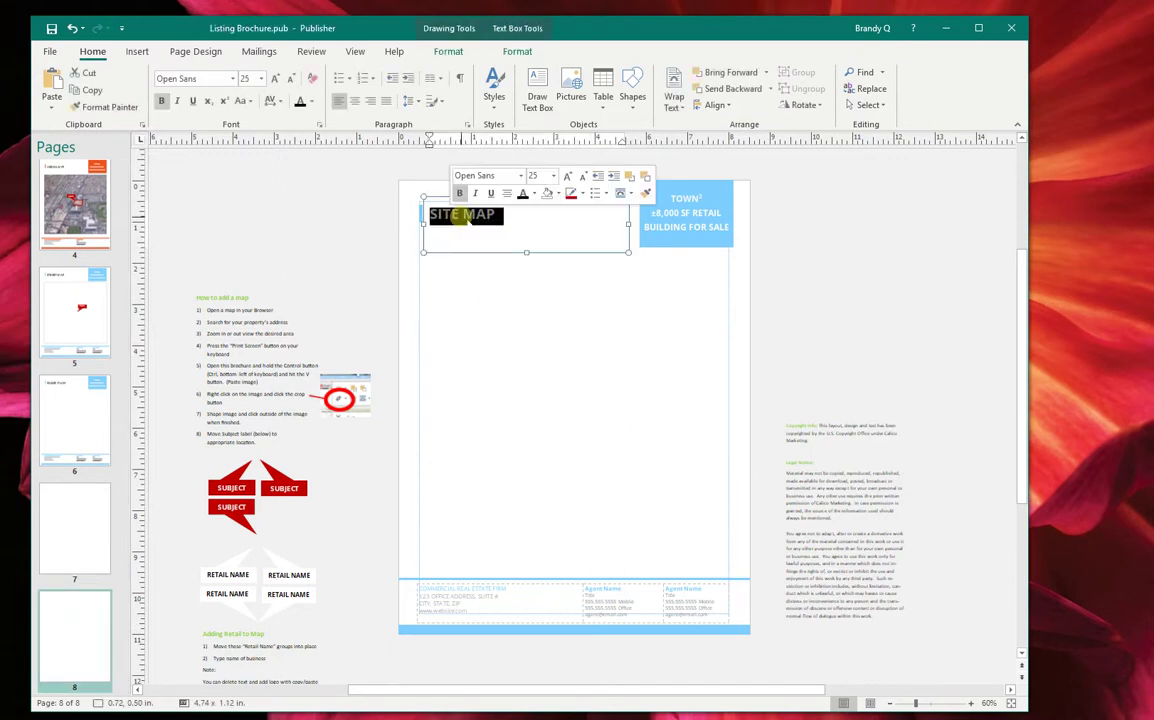
pyautogui.press('capslock')
pyautogui.write('DEMOGRAPHICS')
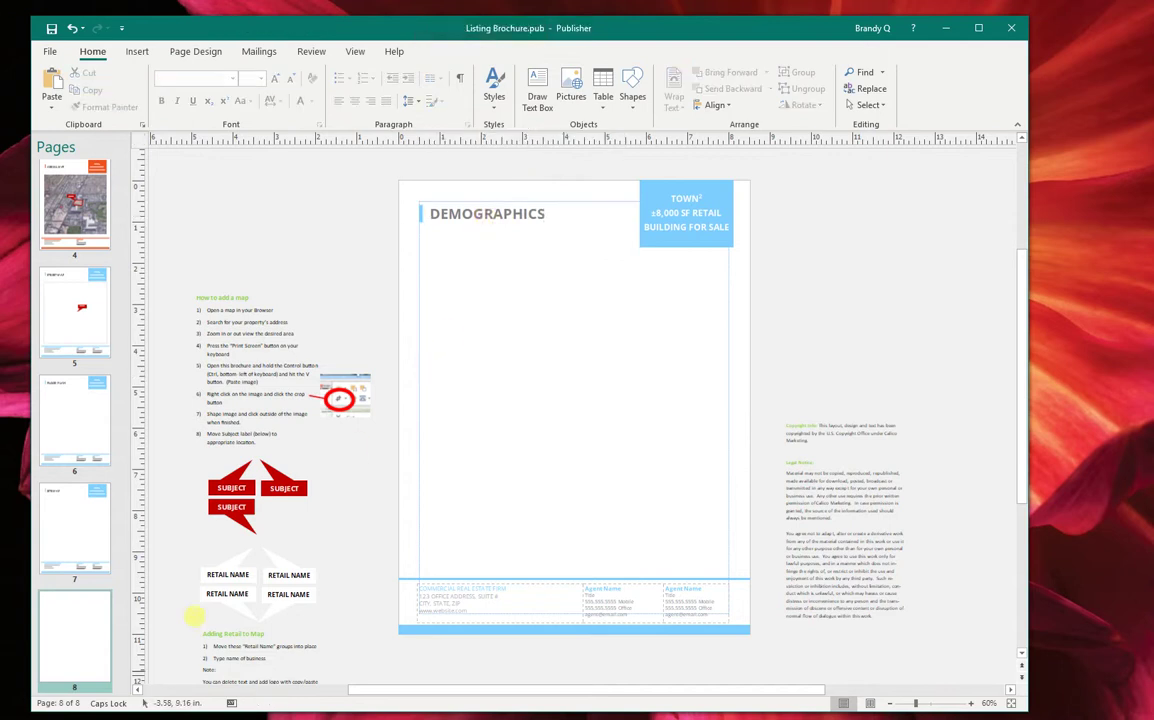
# Review the FLOOR PLAN, SITE MAP and DEMOGRAPHICS pages.
pyautogui.click(88, 414)
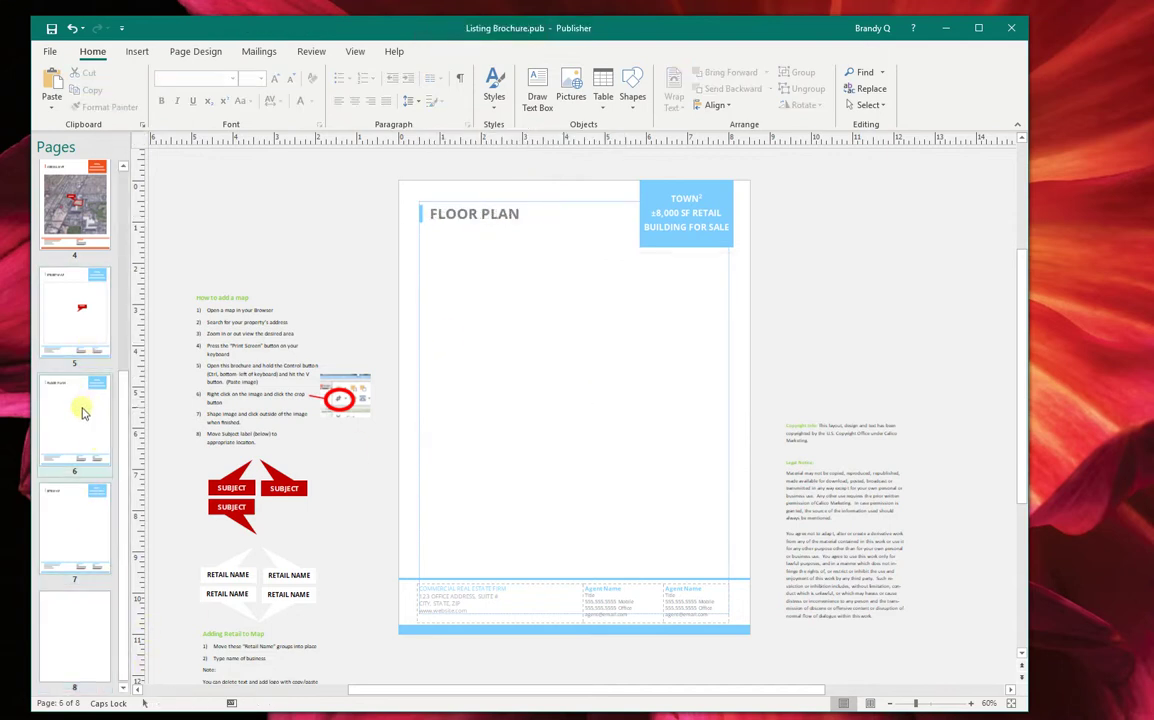
pyautogui.click(77, 540)
pyautogui.click(72, 618)
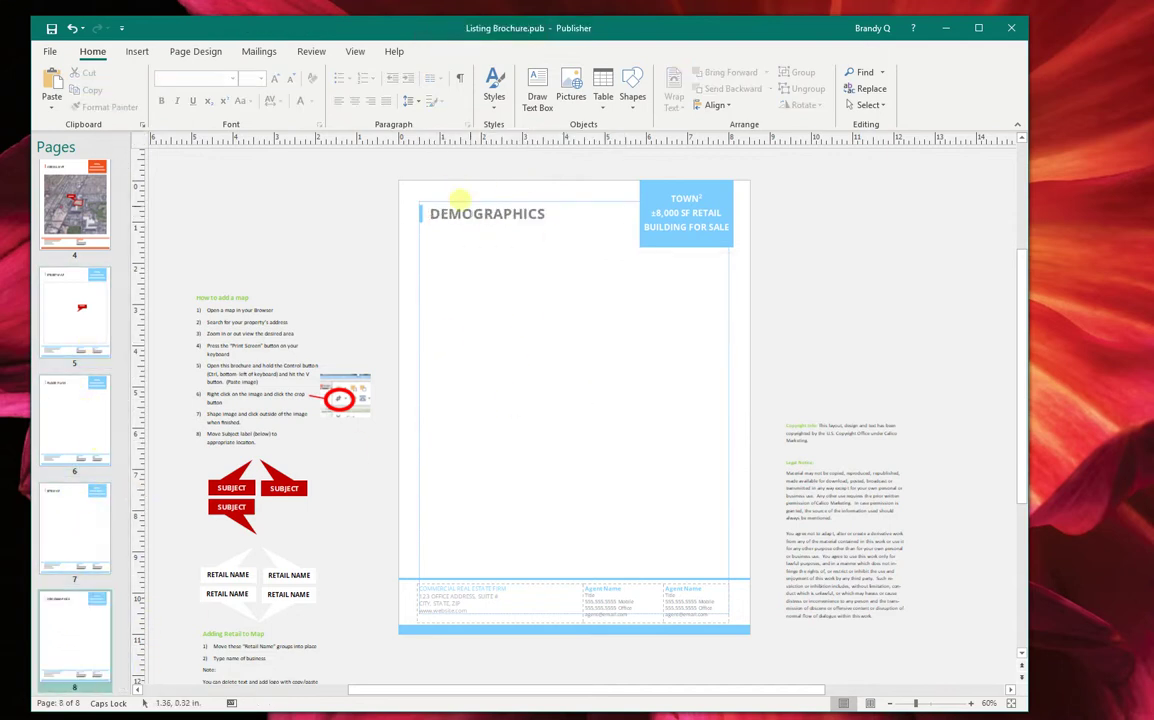
pyautogui.rightClick(93, 637)
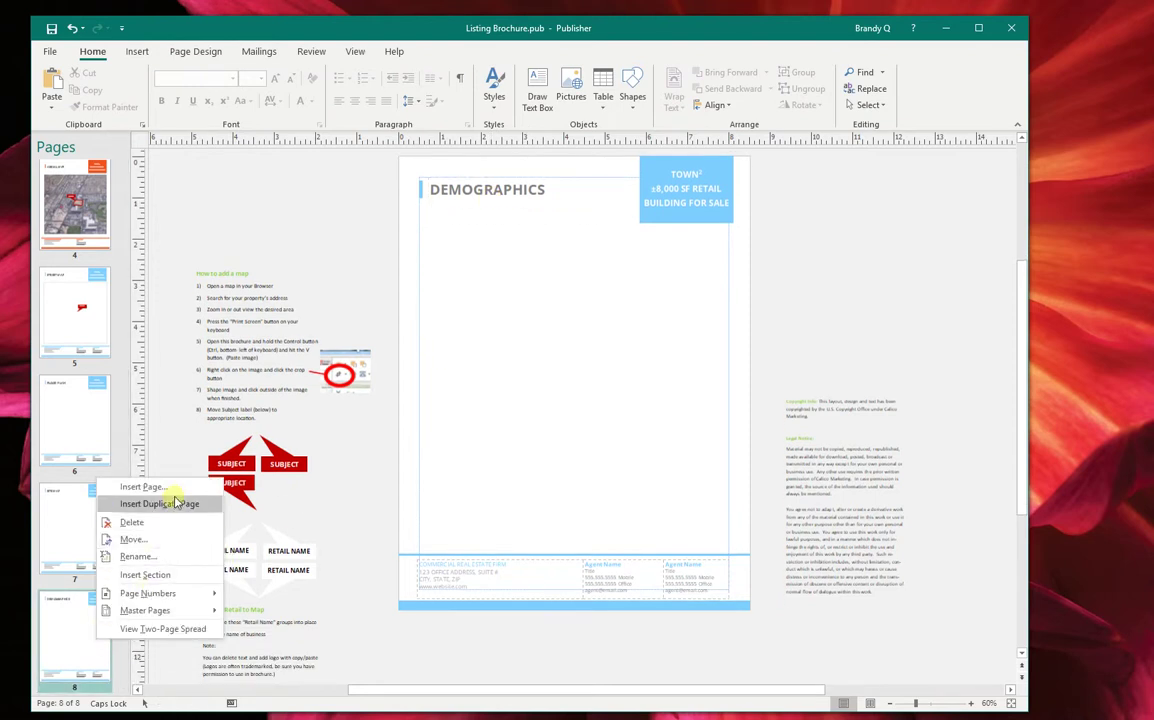
pyautogui.click(487, 192)
pyautogui.click(386, 198)
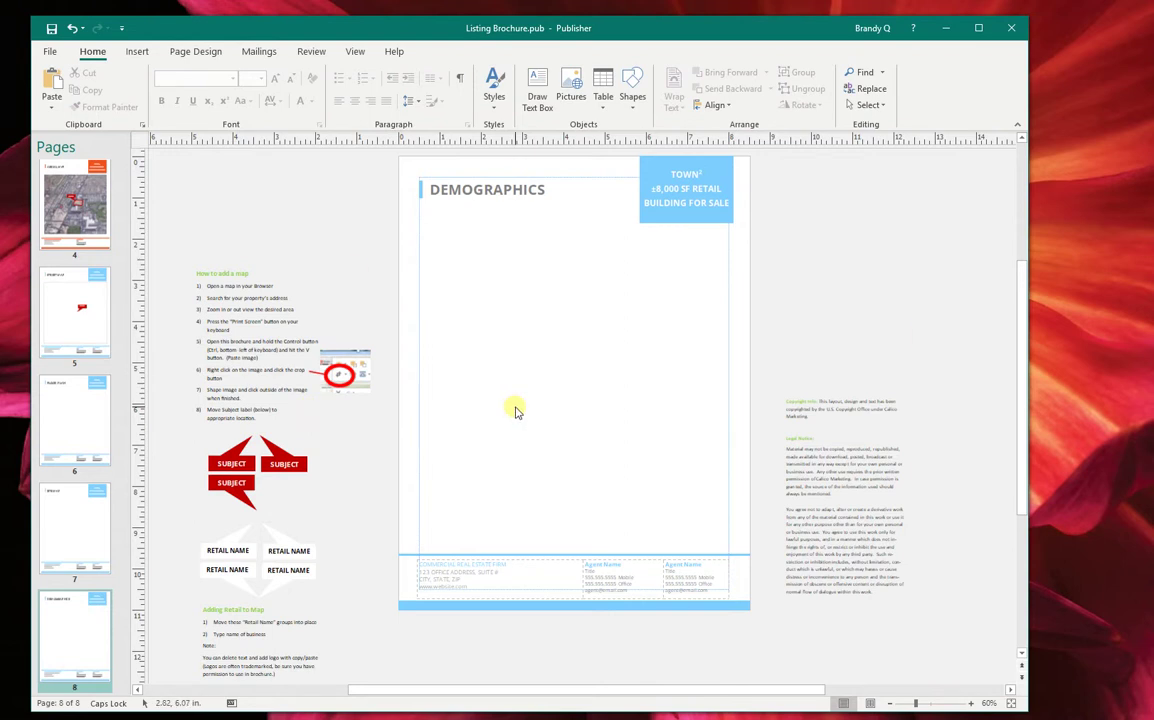
pyautogui.scroll(1, 335, 374)
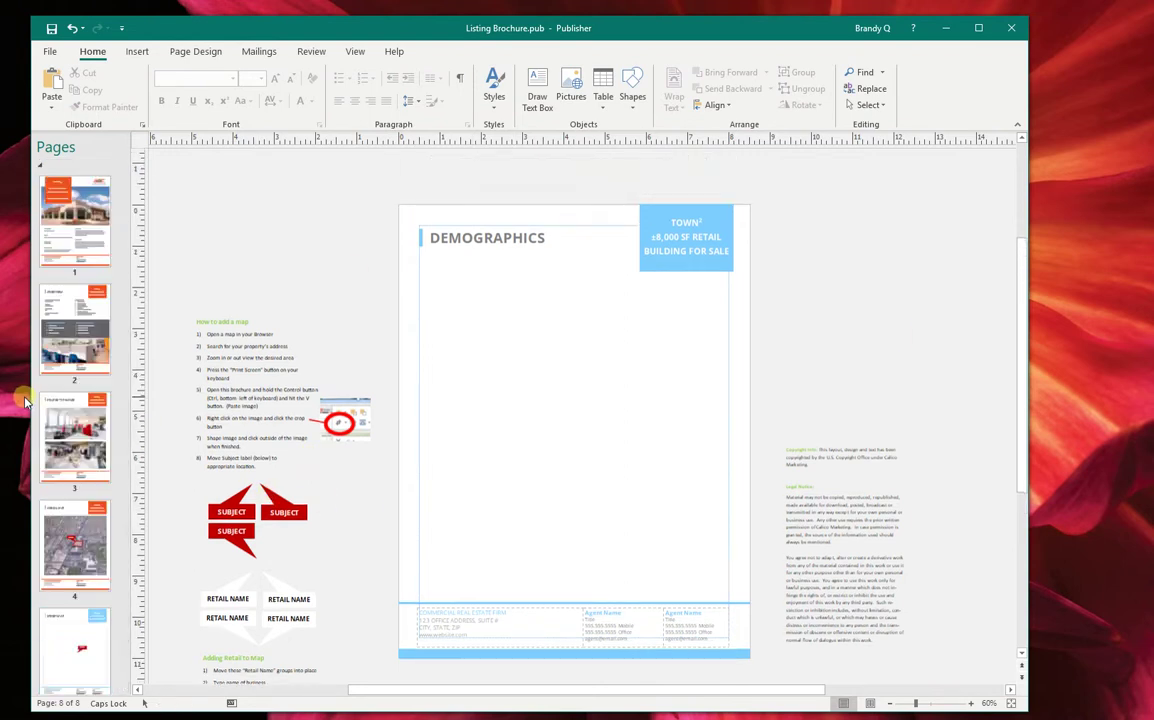
# In Save As, browse to the Publisher folder and choose PDF as the file type for Listing Brochure - me.
pyautogui.click(51, 52)
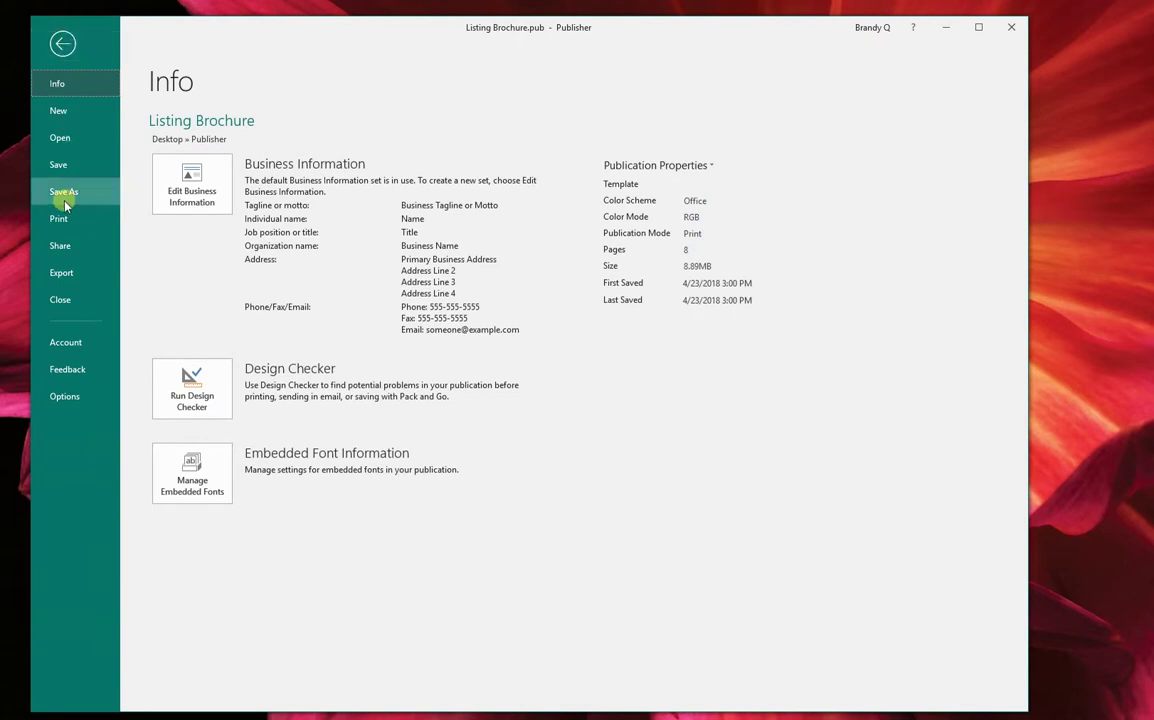
pyautogui.click(61, 47)
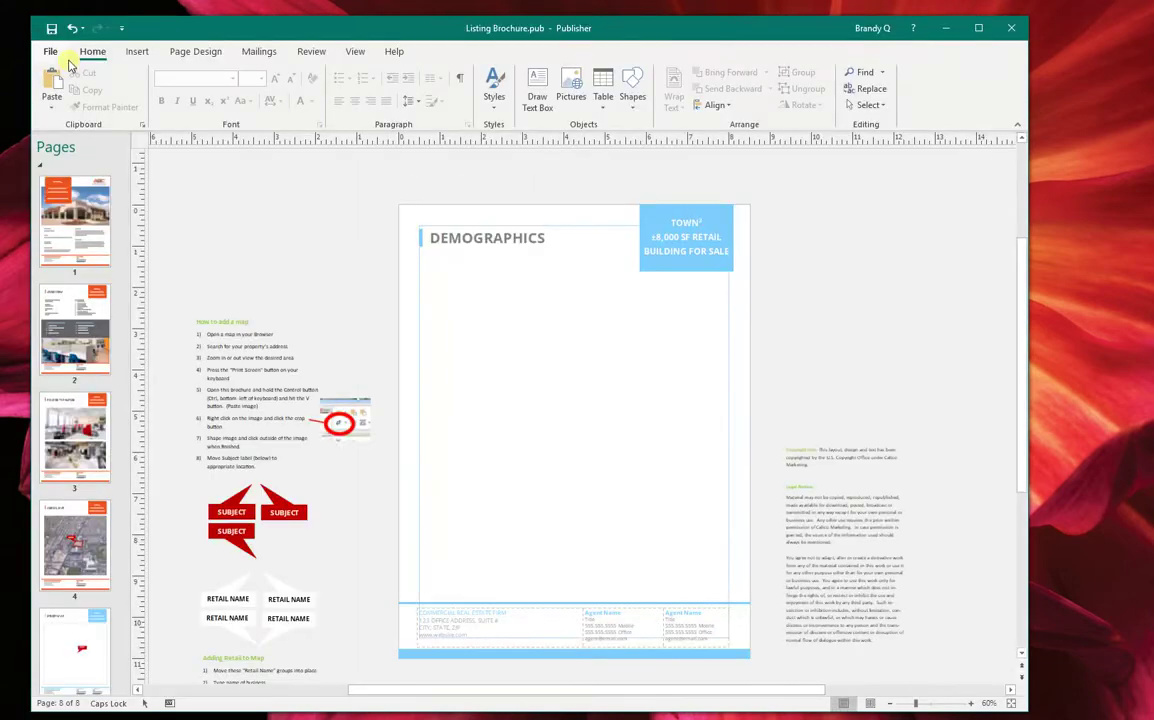
pyautogui.click(45, 48)
pyautogui.click(72, 189)
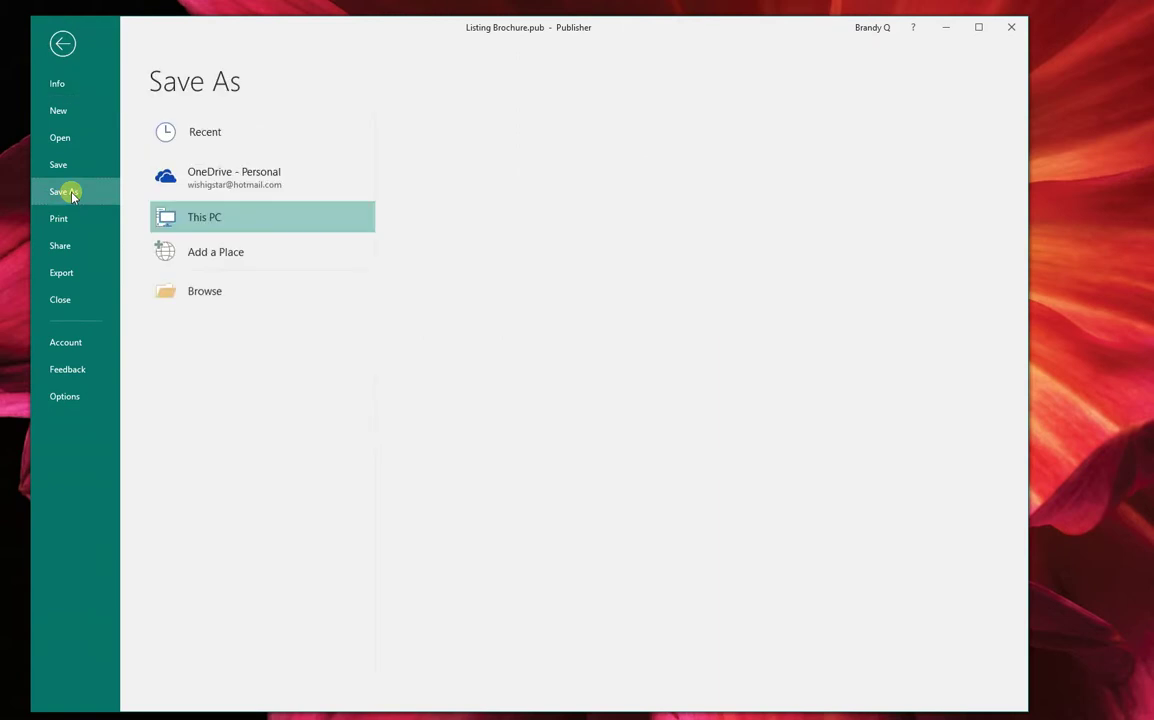
pyautogui.click(205, 291)
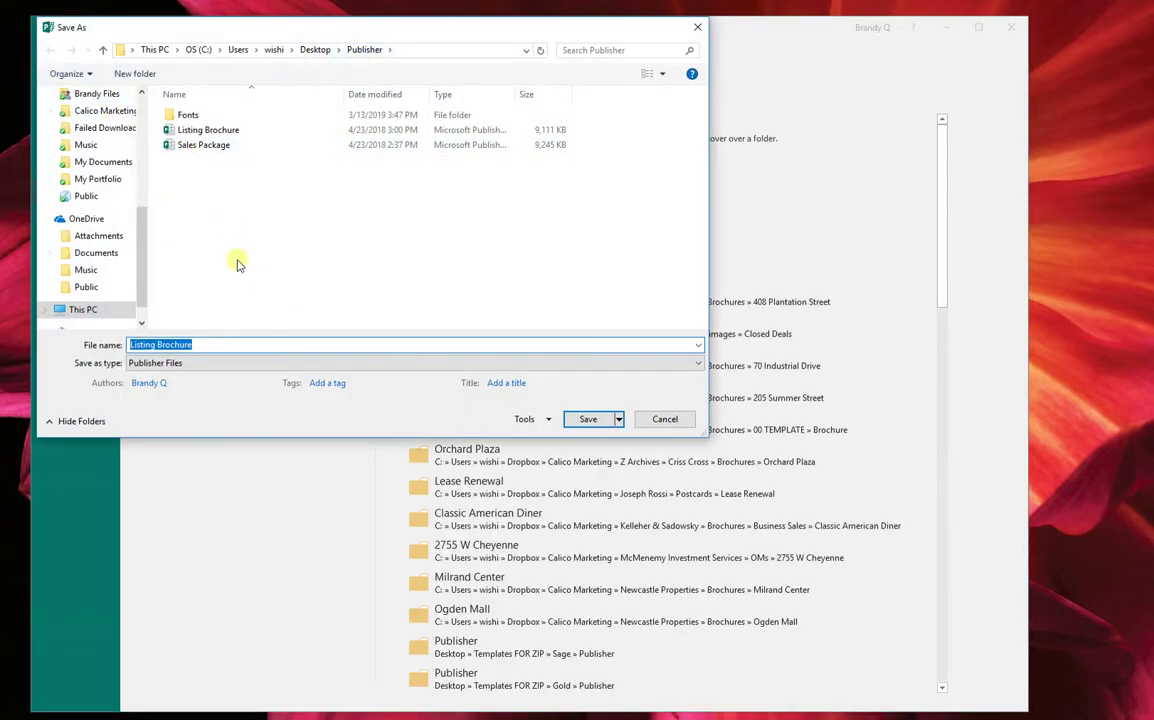
pyautogui.click(199, 345)
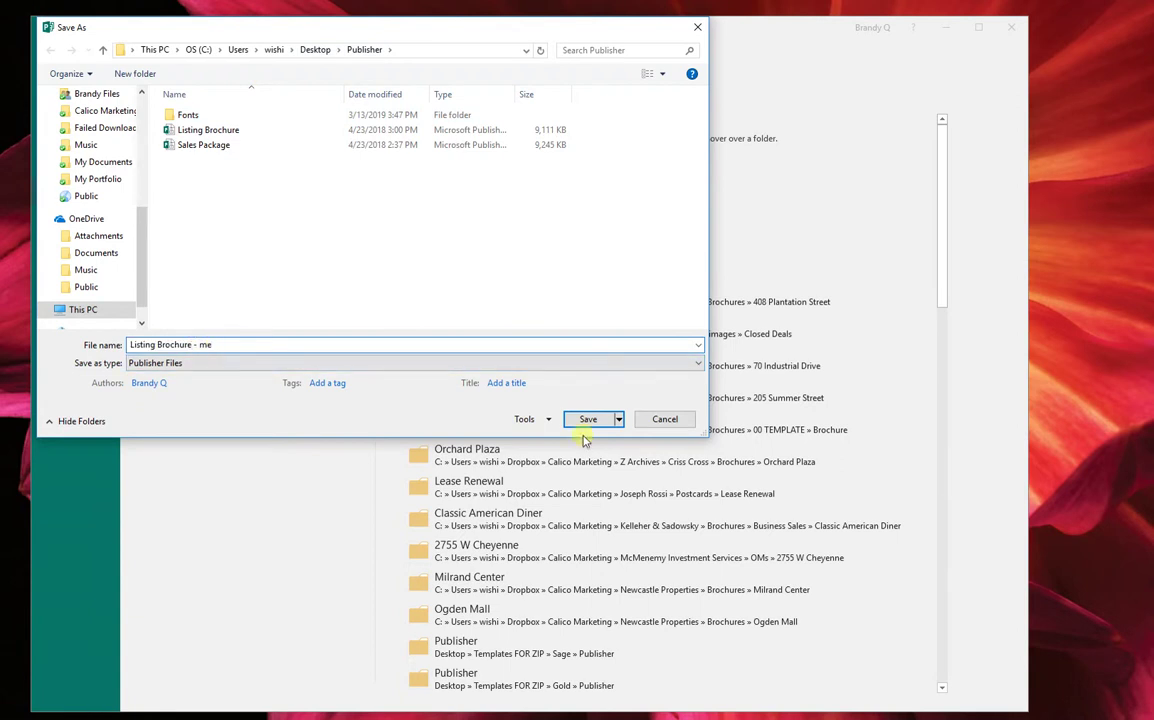
pyautogui.click(330, 364)
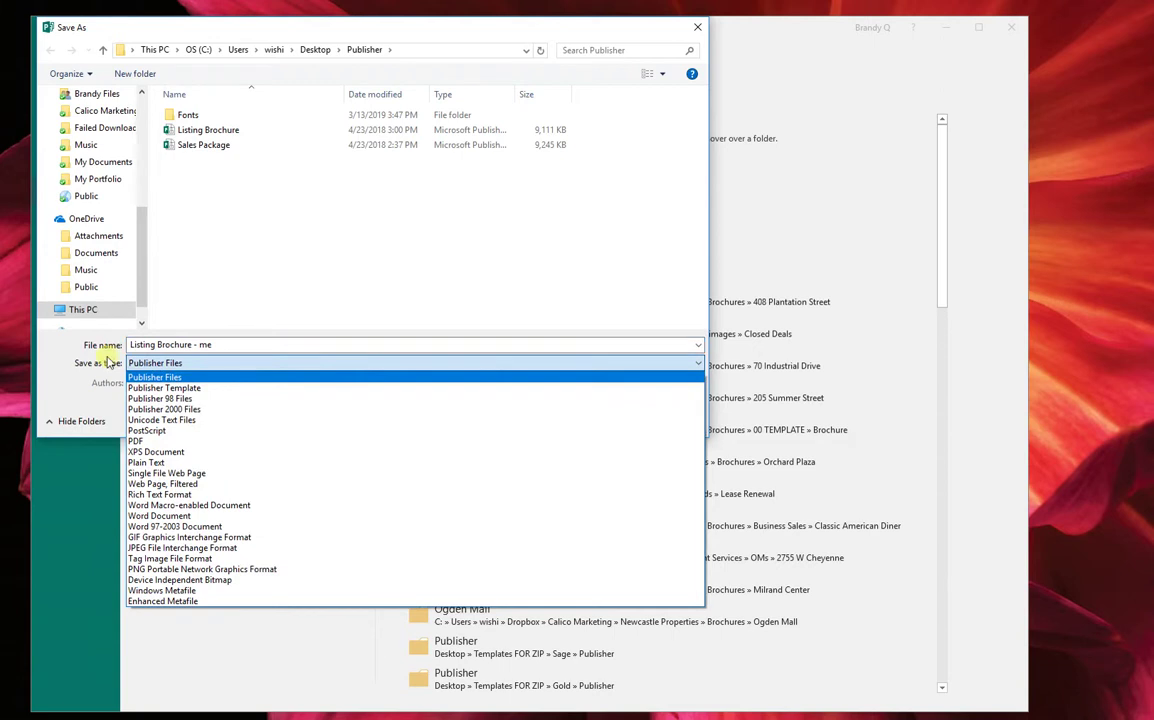
pyautogui.click(148, 441)
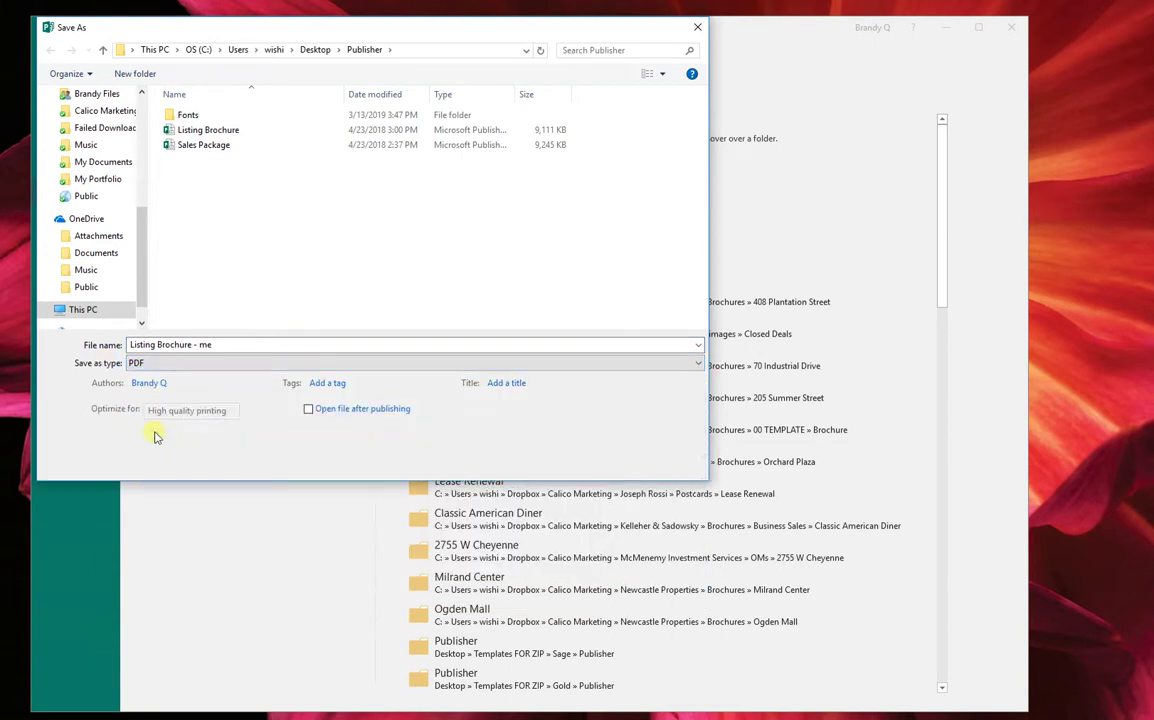
# Set the PDF optimization to High quality printing and save the PDF.
pyautogui.click(195, 430)
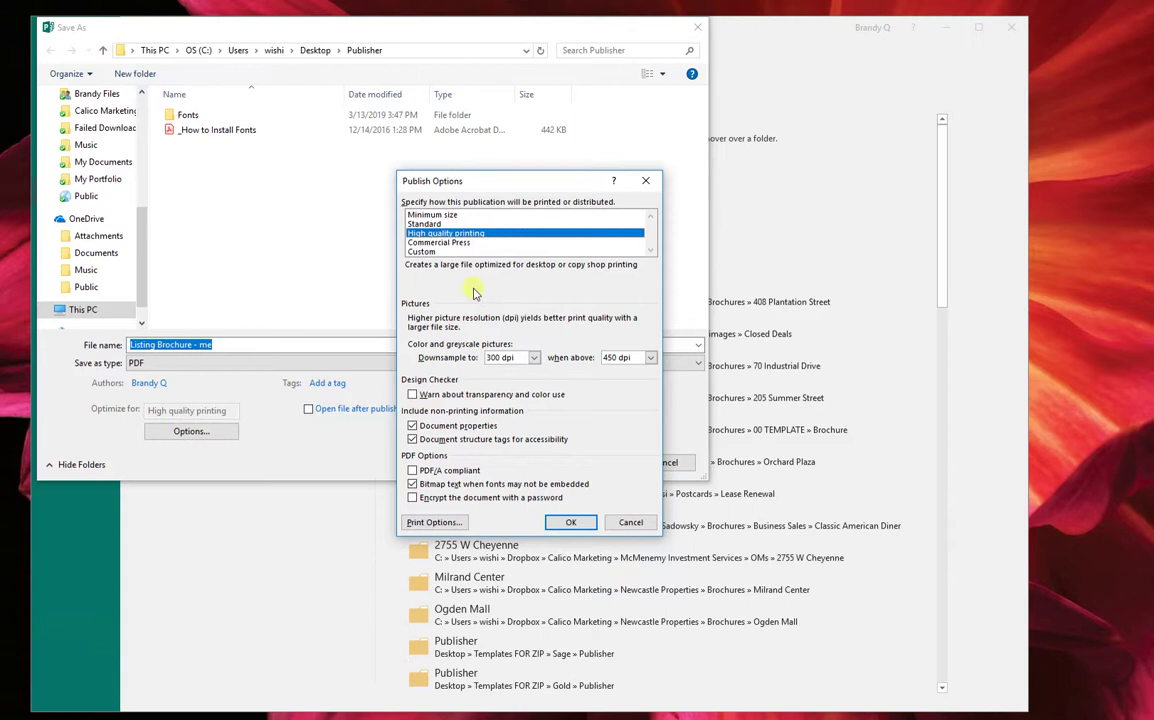
pyautogui.click(440, 224)
pyautogui.click(453, 216)
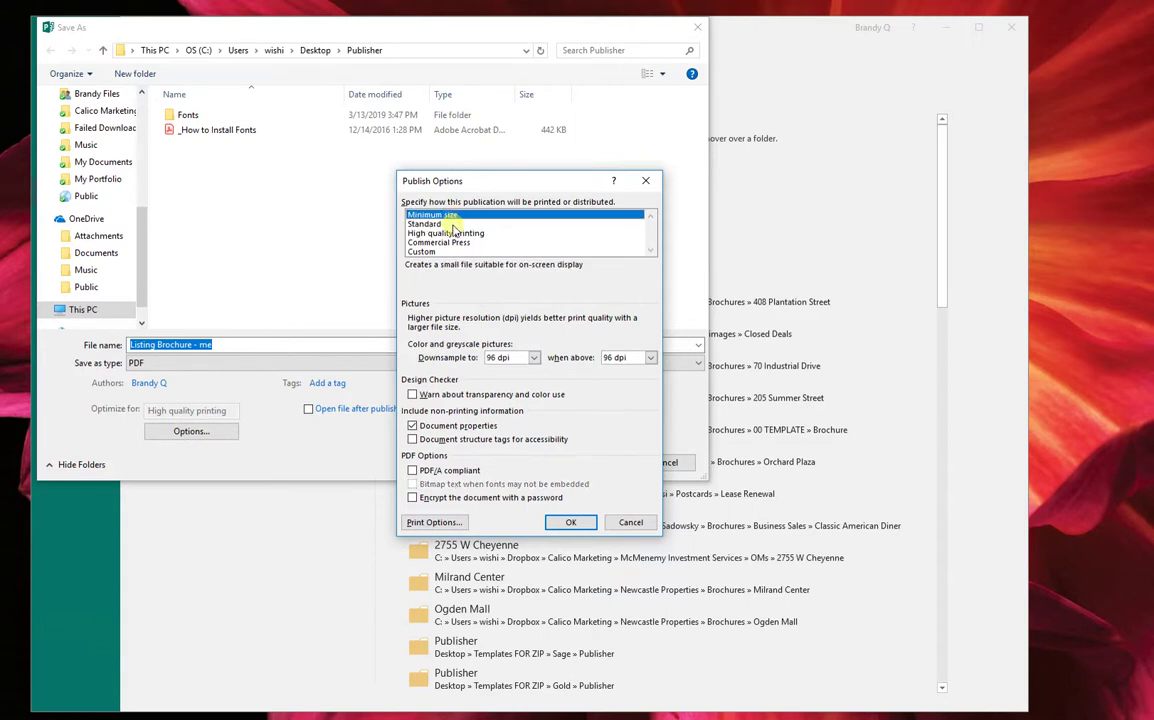
pyautogui.click(455, 224)
pyautogui.click(468, 233)
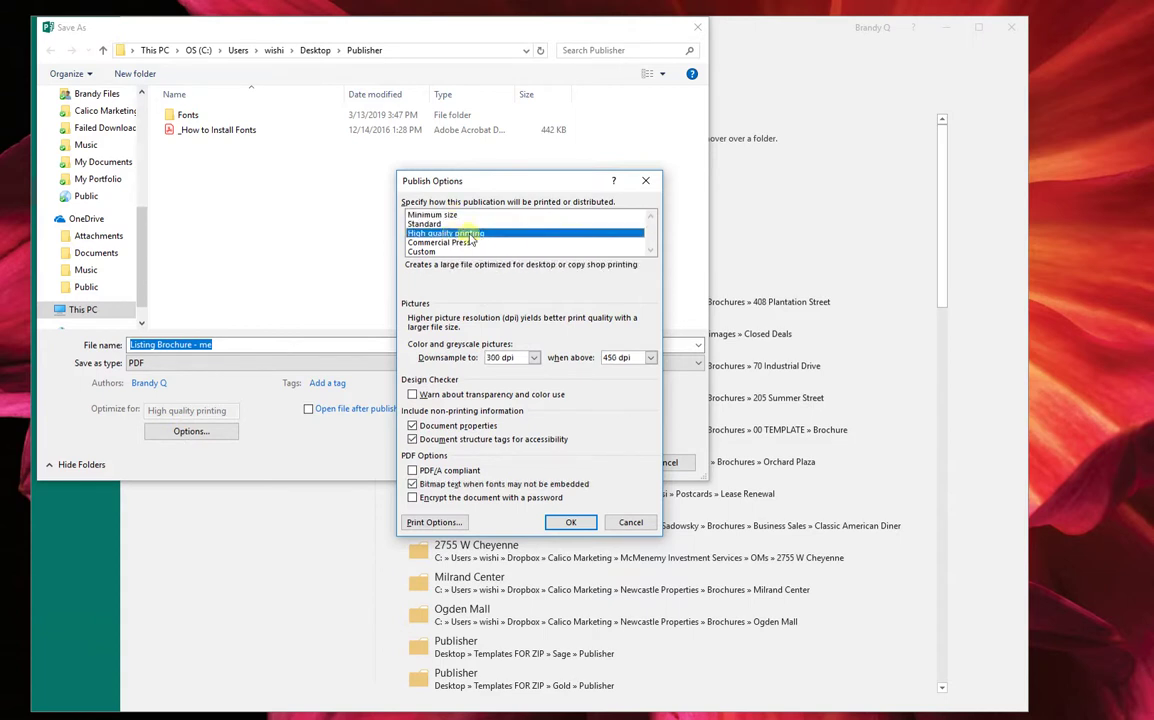
pyautogui.click(568, 520)
pyautogui.click(588, 463)
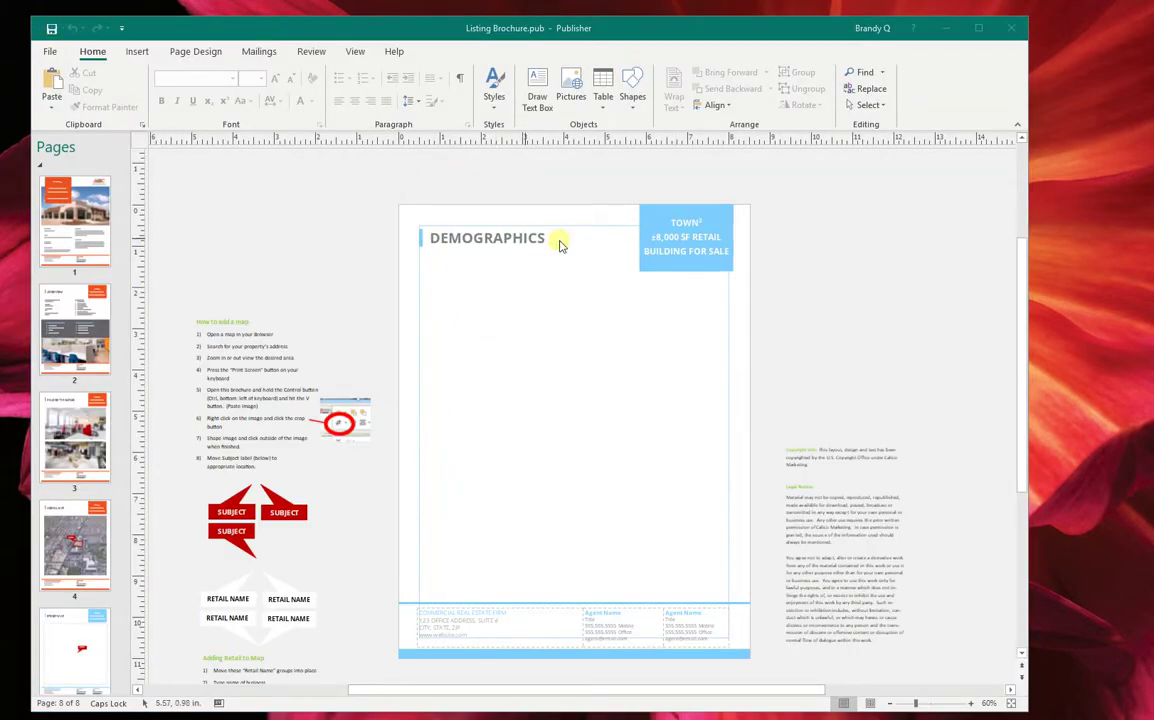
# Save the publication and start a PDF export, keeping PDF as the format.
pyautogui.click(49, 31)
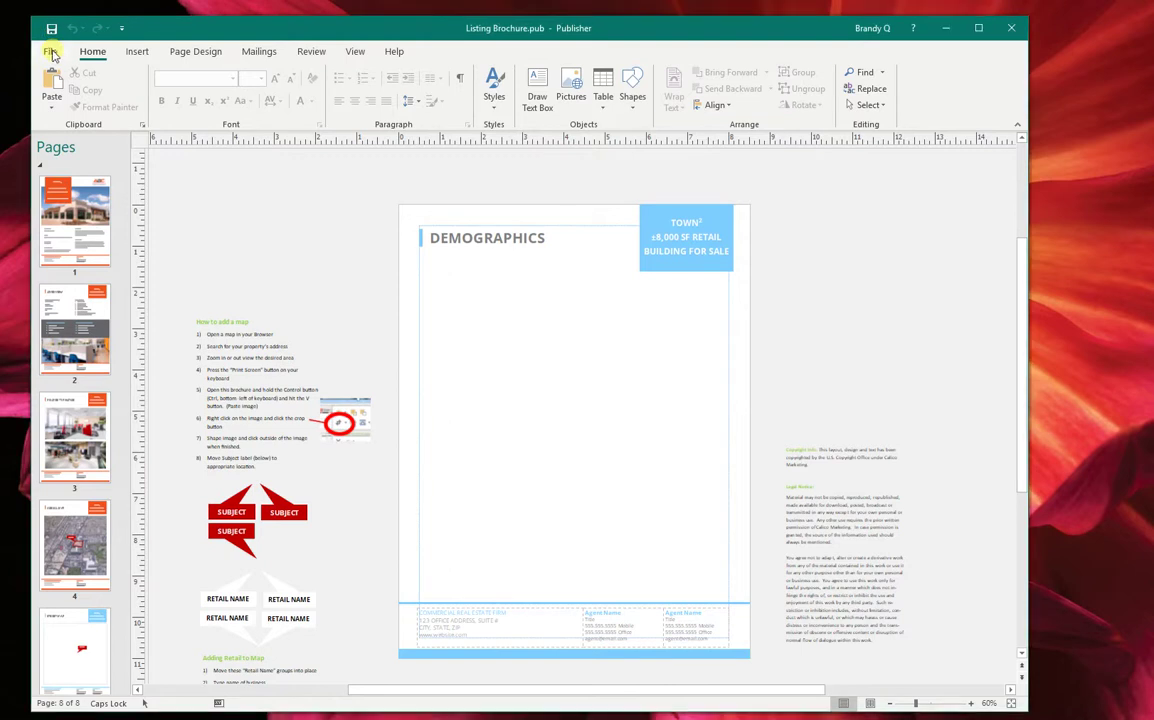
pyautogui.click(50, 53)
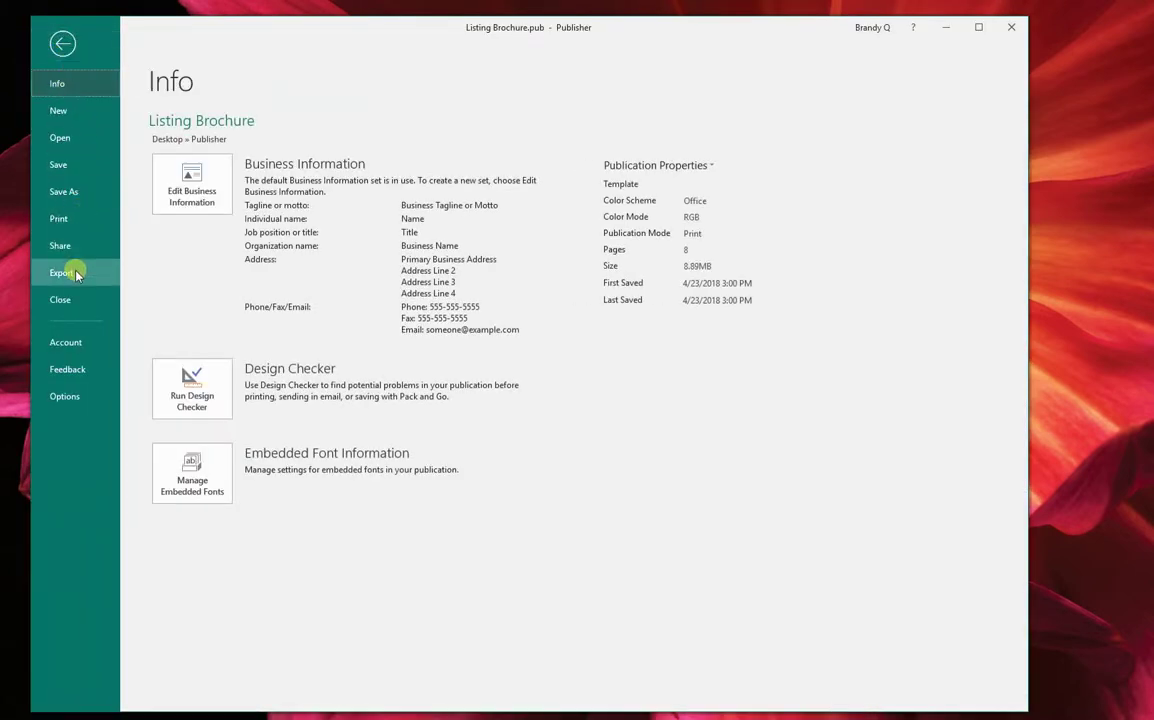
pyautogui.click(71, 67)
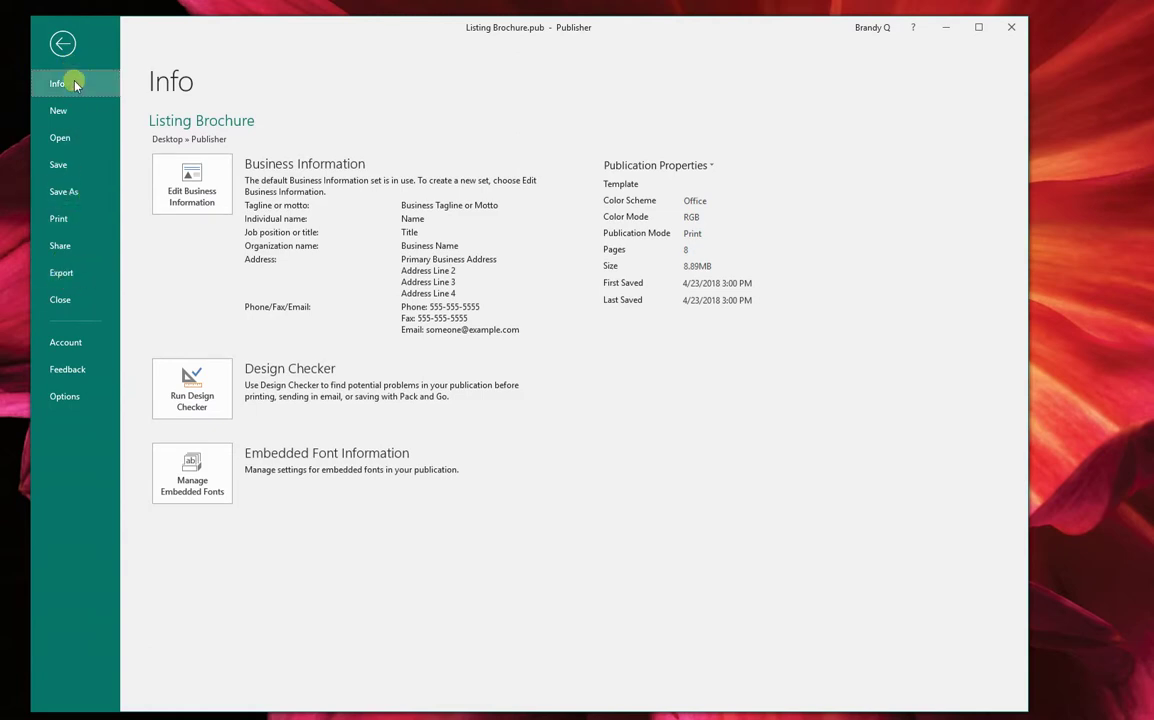
pyautogui.click(75, 282)
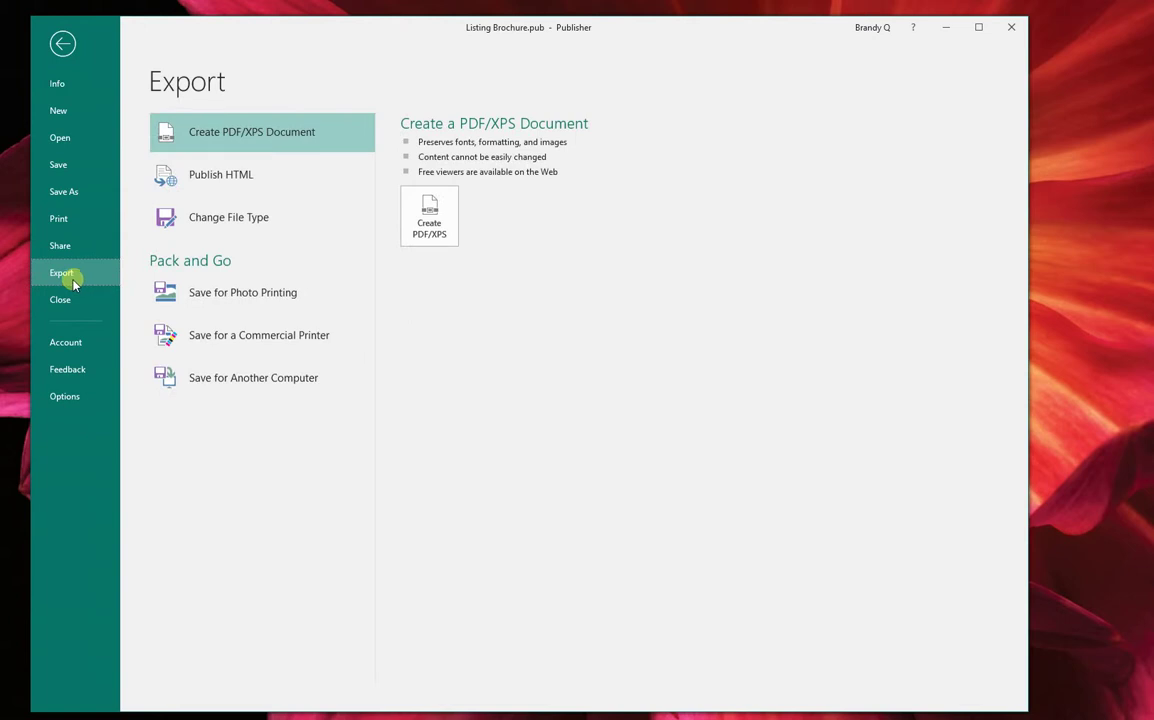
pyautogui.click(431, 215)
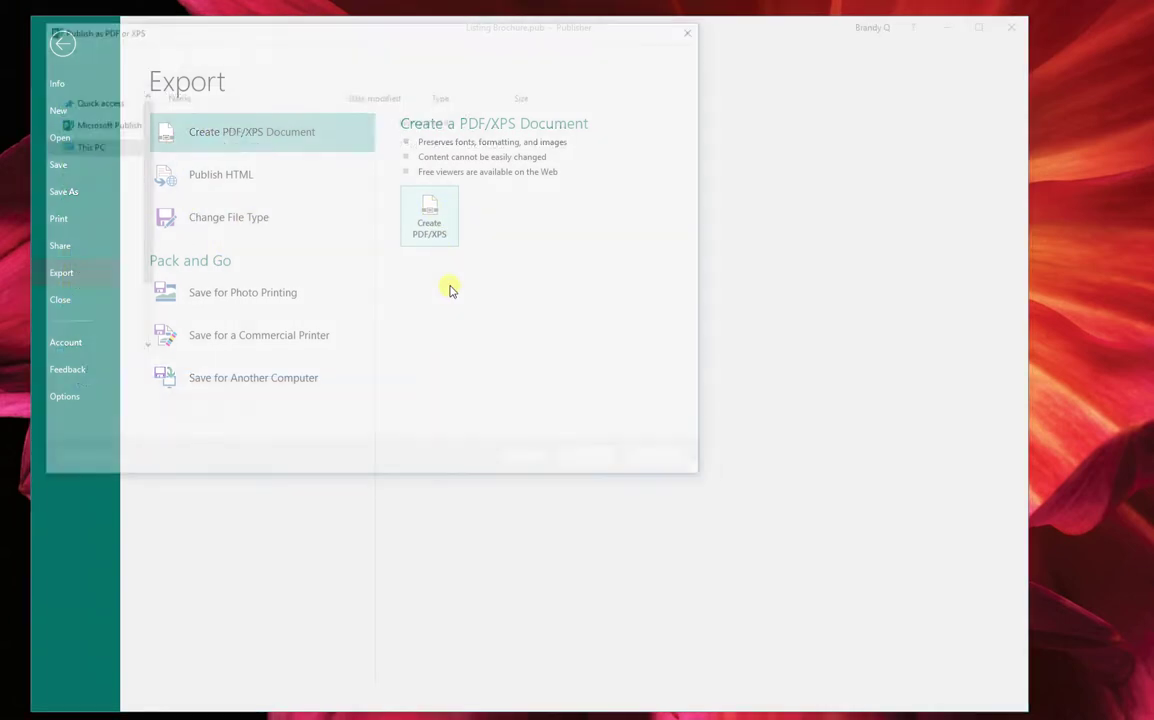
pyautogui.click(212, 389)
pyautogui.click(210, 400)
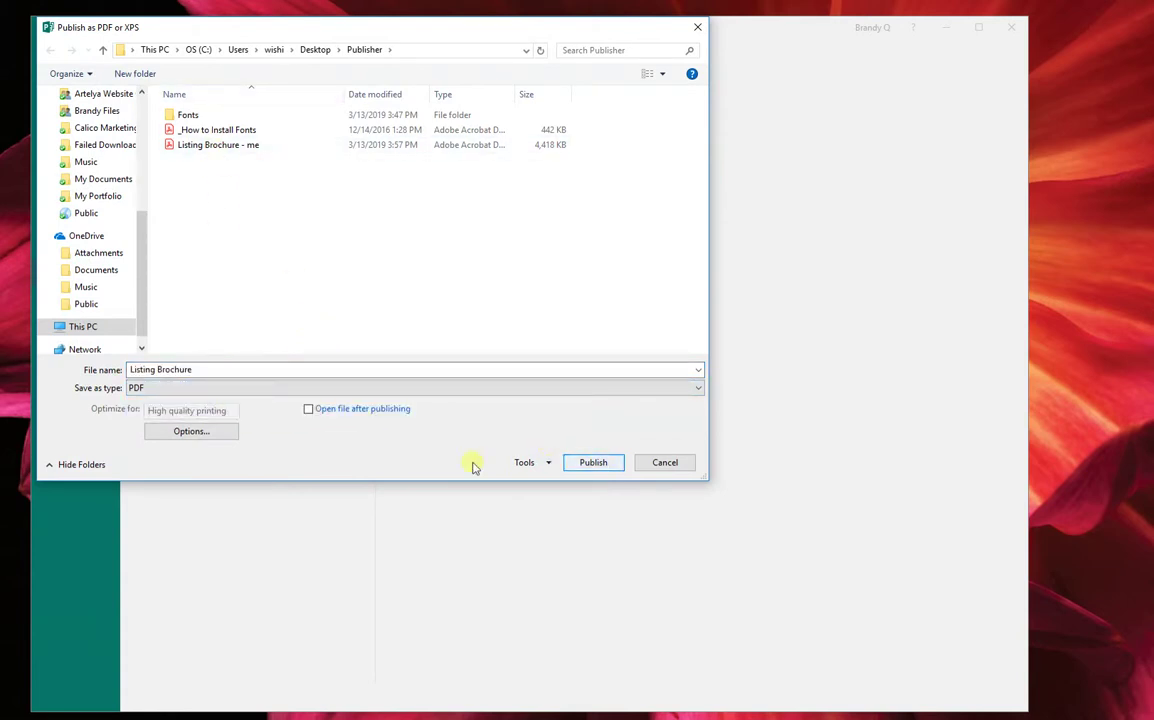
# Confirm the PDF options, rename the file to Listing Brochure 02, and publish it.
pyautogui.click(188, 433)
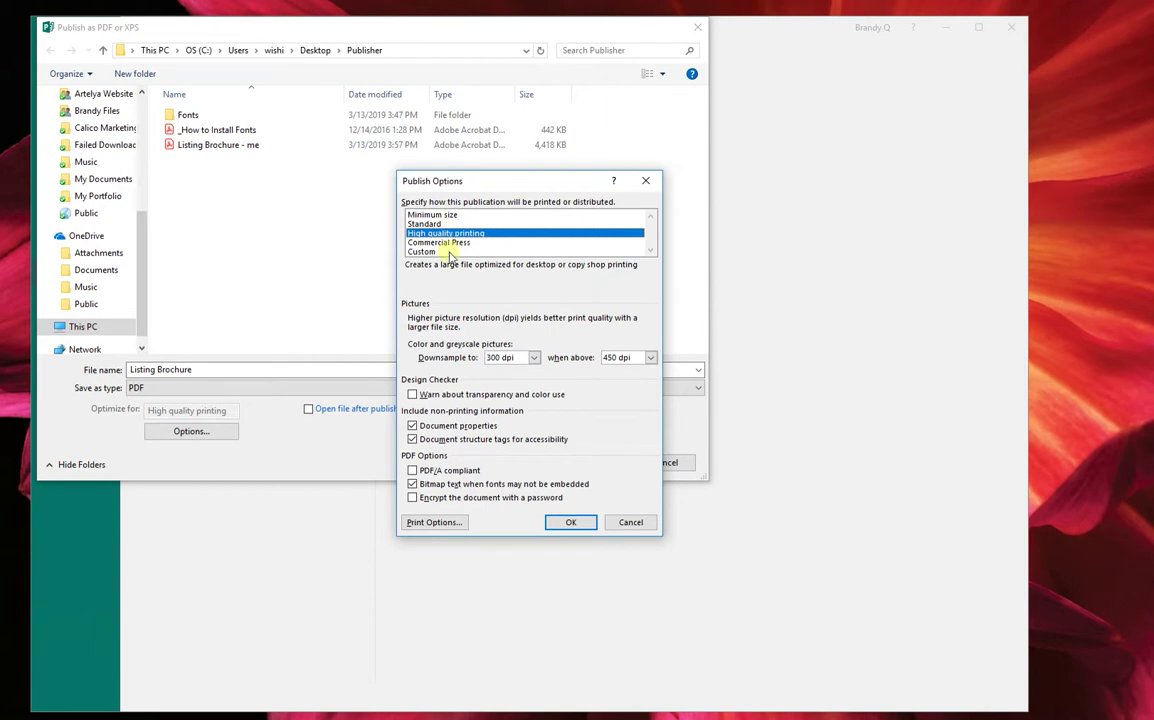
pyautogui.click(570, 522)
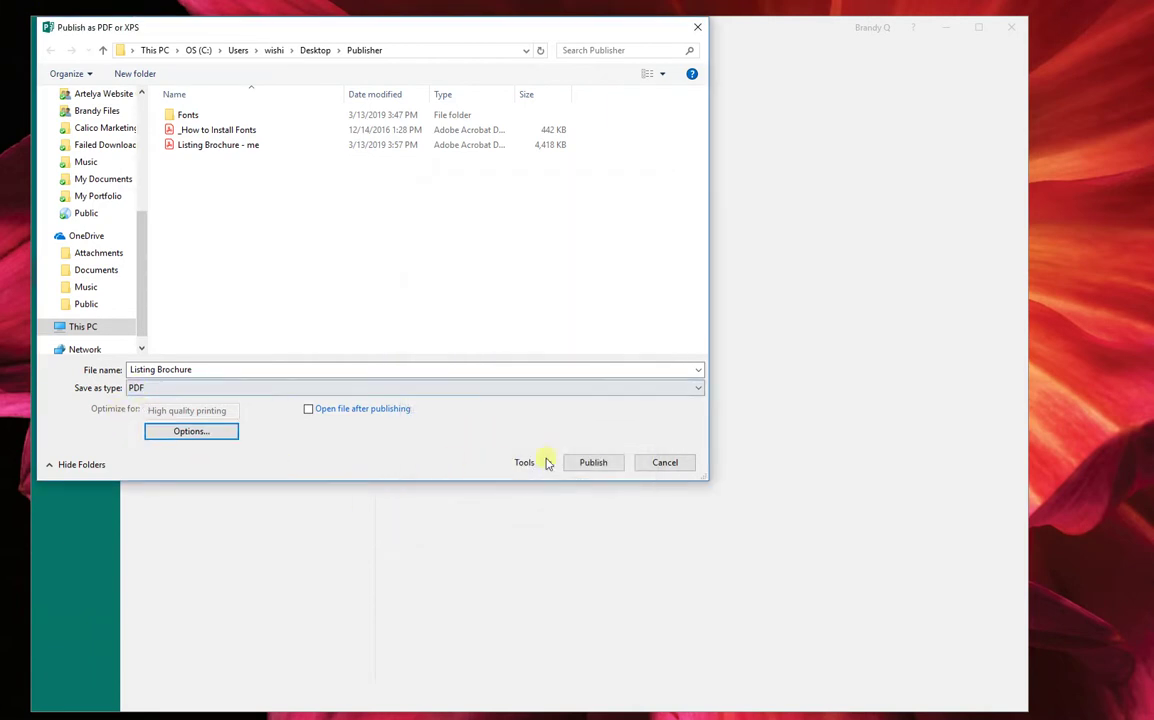
pyautogui.click(222, 369)
pyautogui.doubleClick(222, 369)
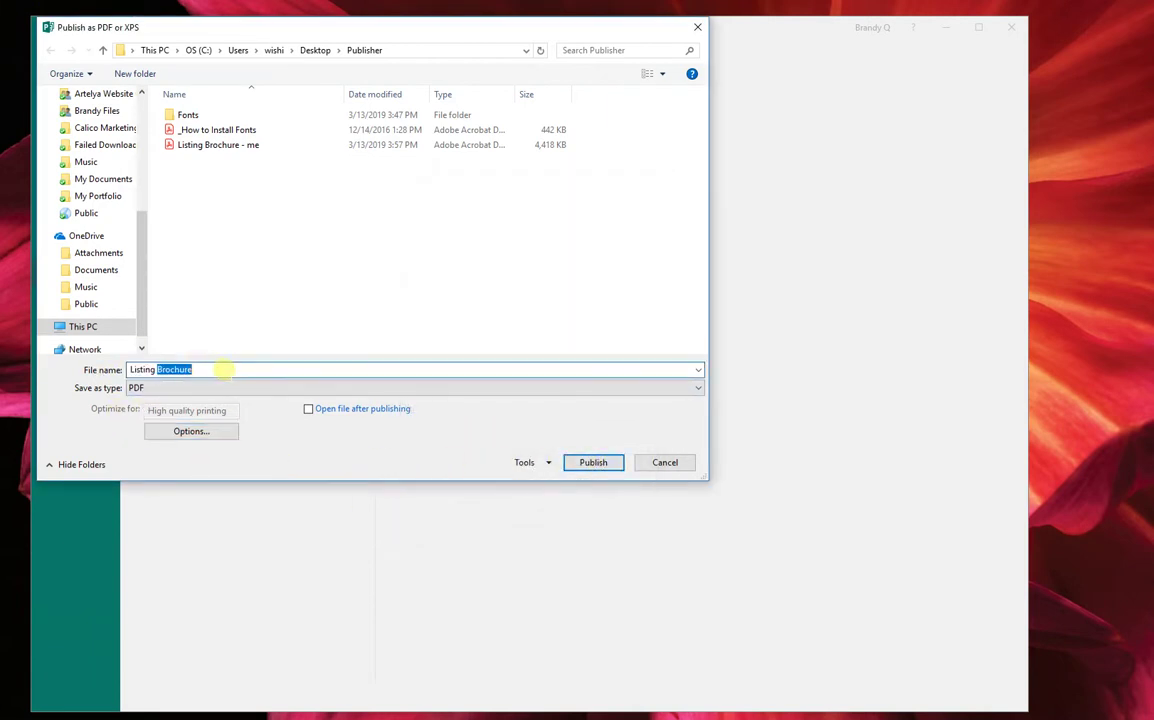
pyautogui.write('02')
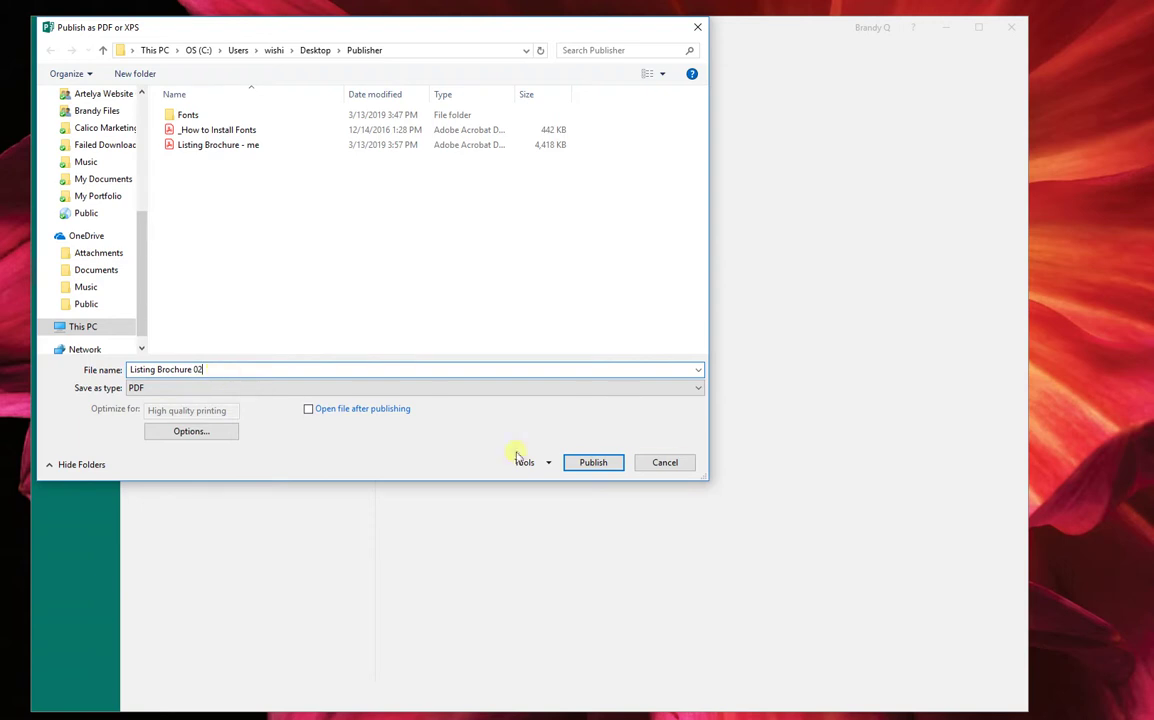
pyautogui.click(611, 466)
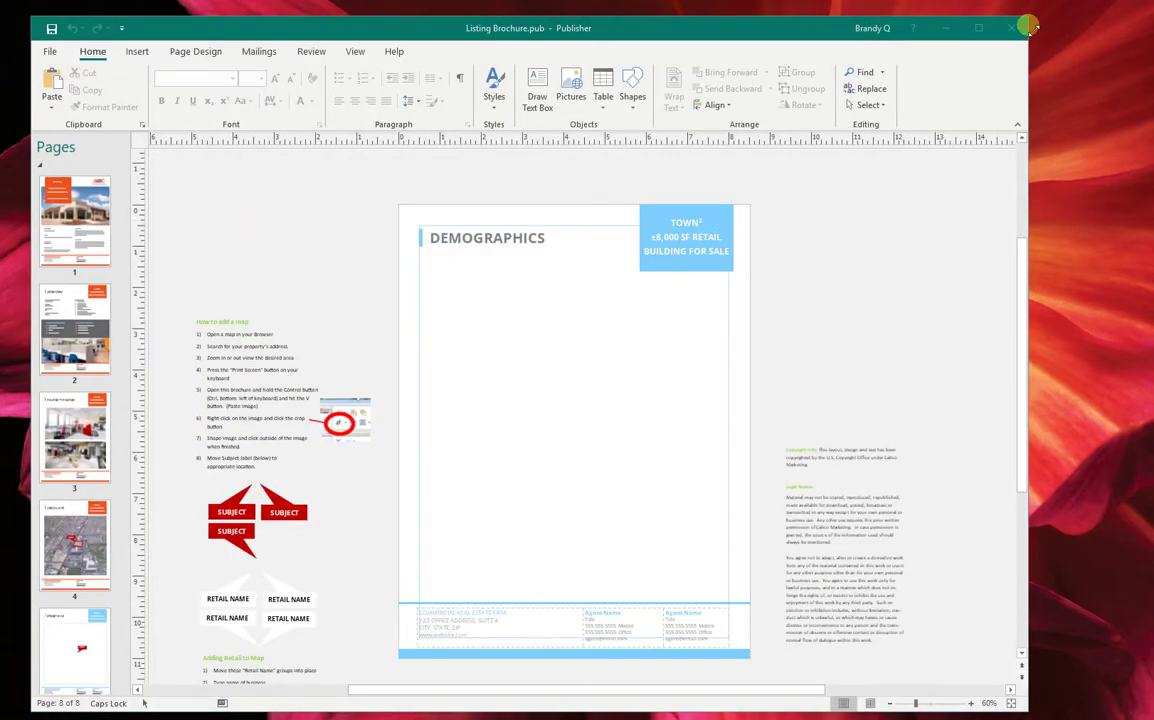
# Minimize Publisher and review the Listing Brochure - me and Listing Brochure 02 PDFs in Acrobat.
pyautogui.click(948, 30)
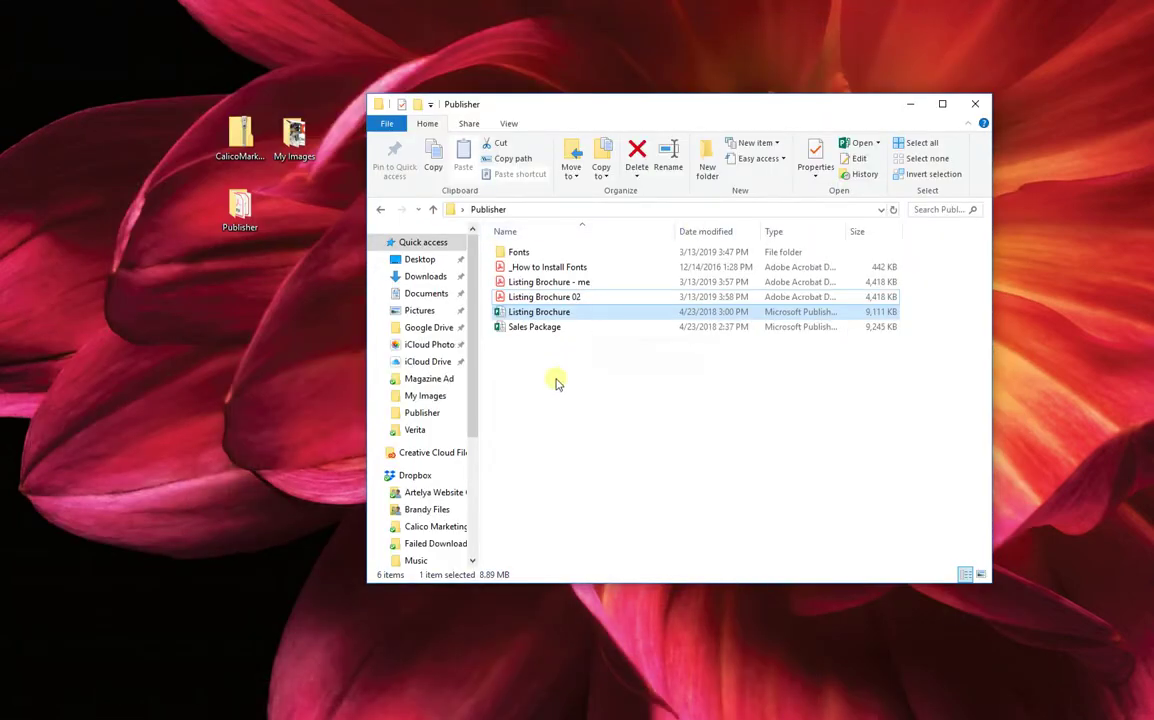
pyautogui.doubleClick(554, 282)
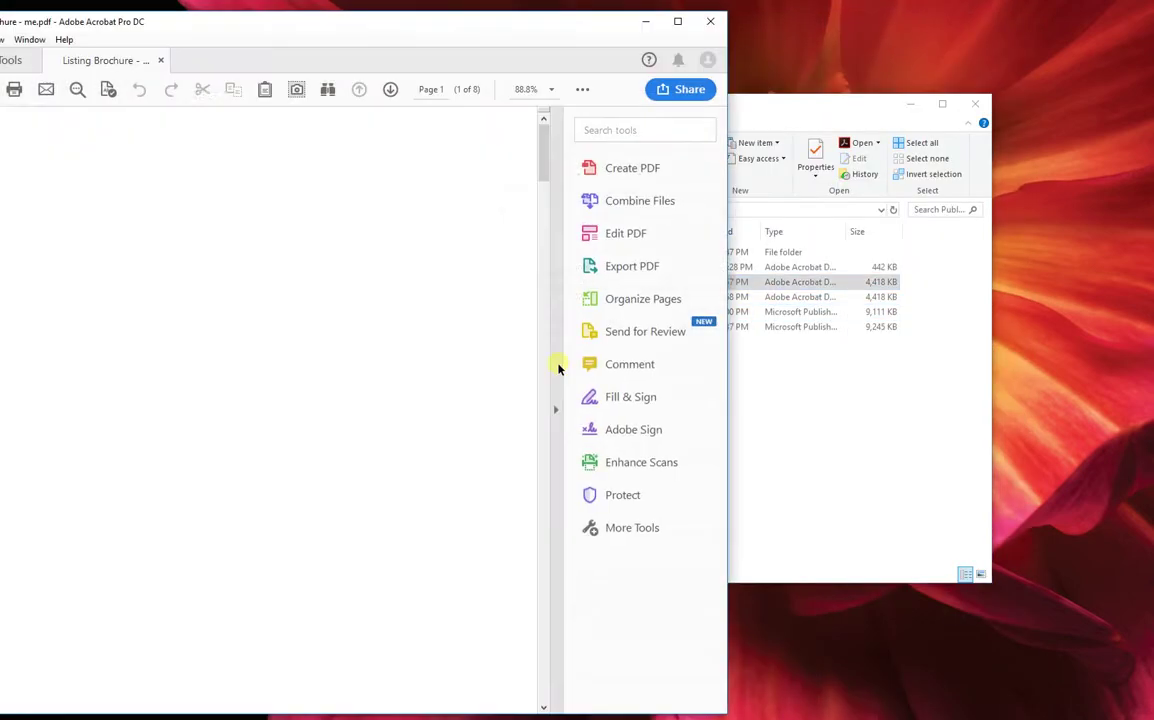
pyautogui.scroll(-10, 160, 355)
pyautogui.scroll(-10, 195, 378)
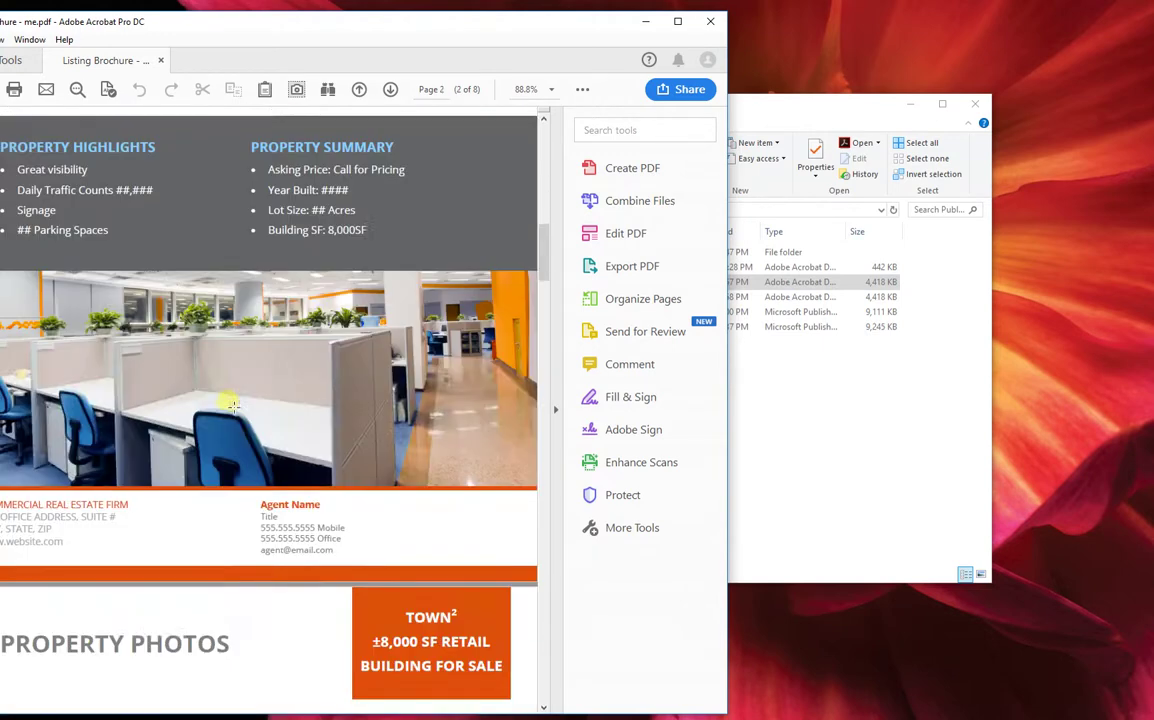
pyautogui.click(708, 22)
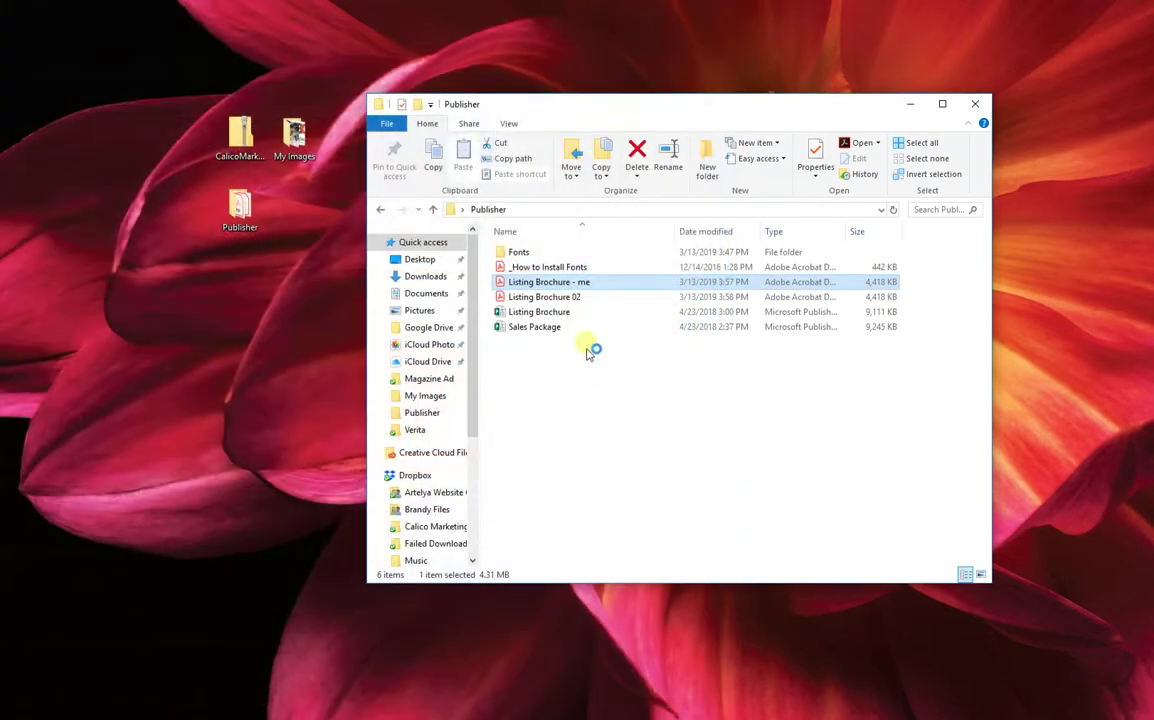
pyautogui.click(613, 345)
pyautogui.doubleClick(612, 297)
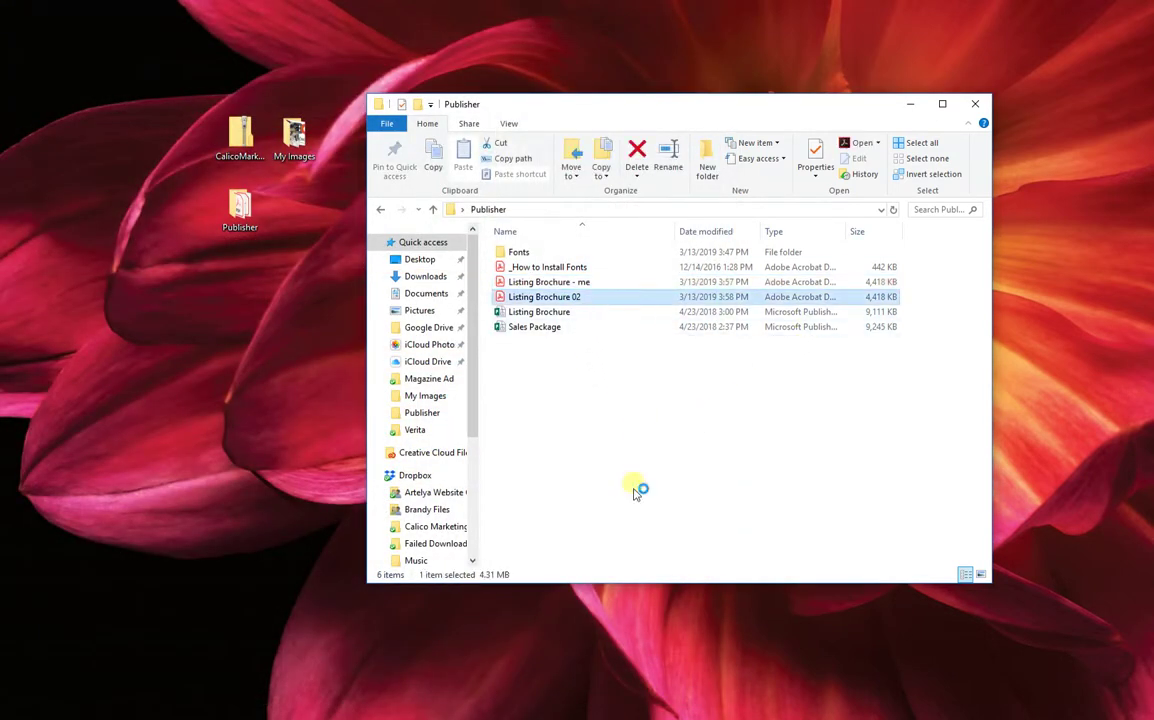
pyautogui.click(713, 22)
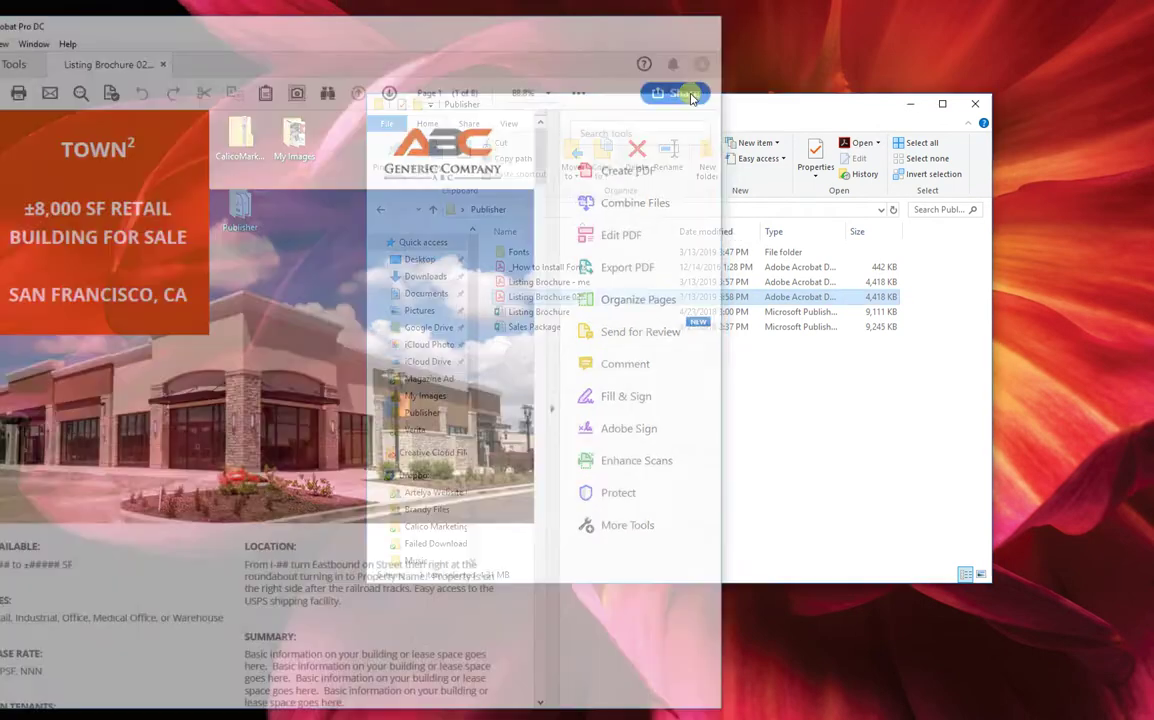